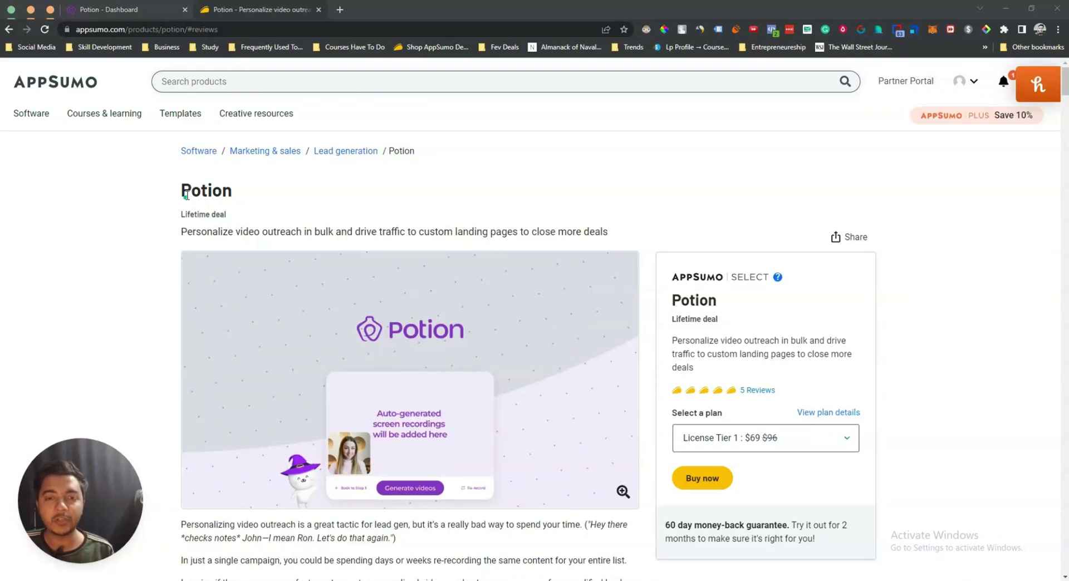
Scroll the AppSumo Potion deal page down to the Overview and highlight its first sentence.
drag(183, 190, 238, 190)
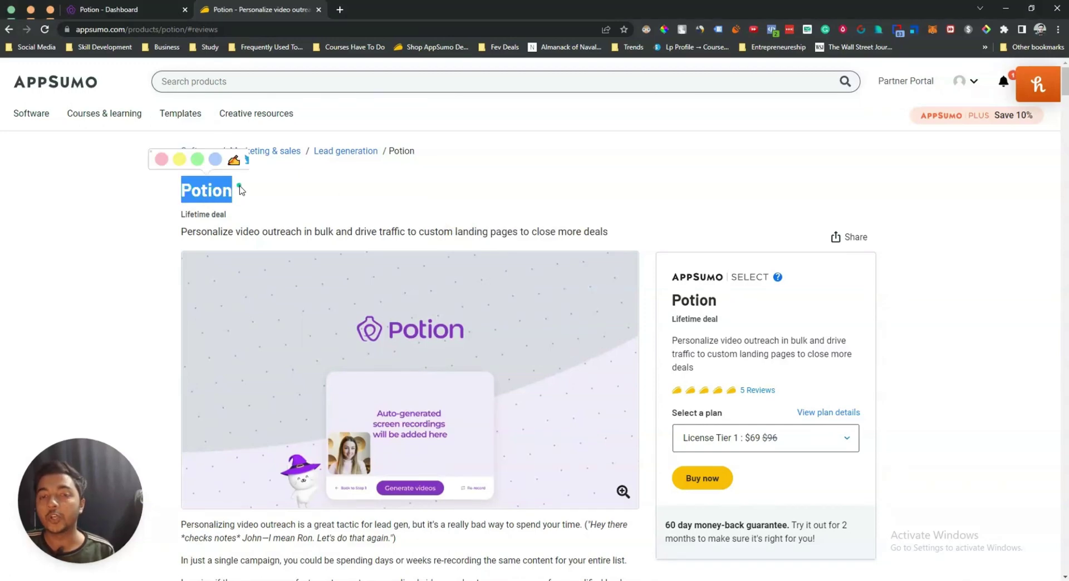
click(240, 190)
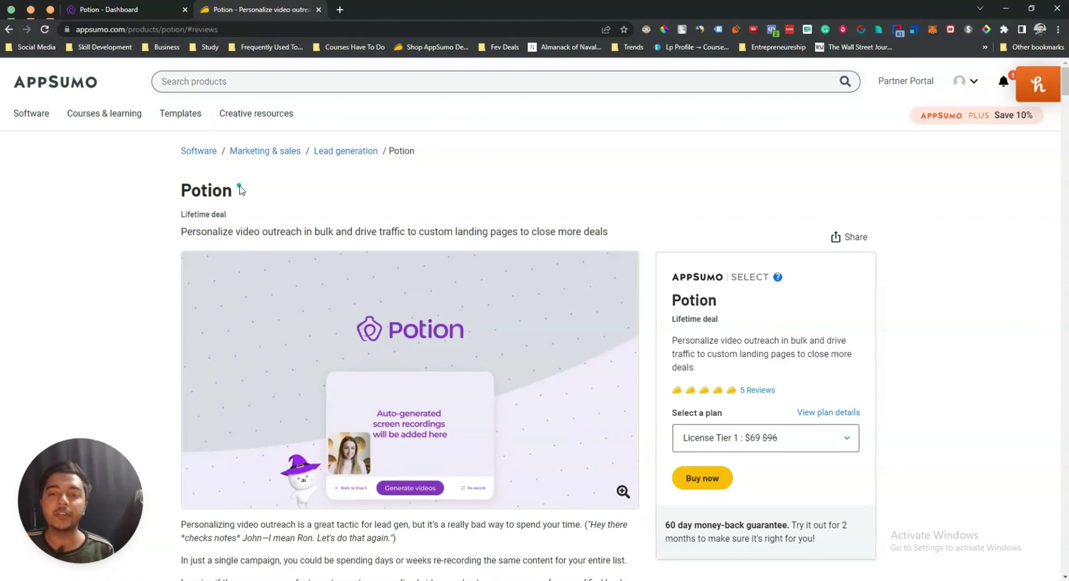
scroll(332, 440, down, 10)
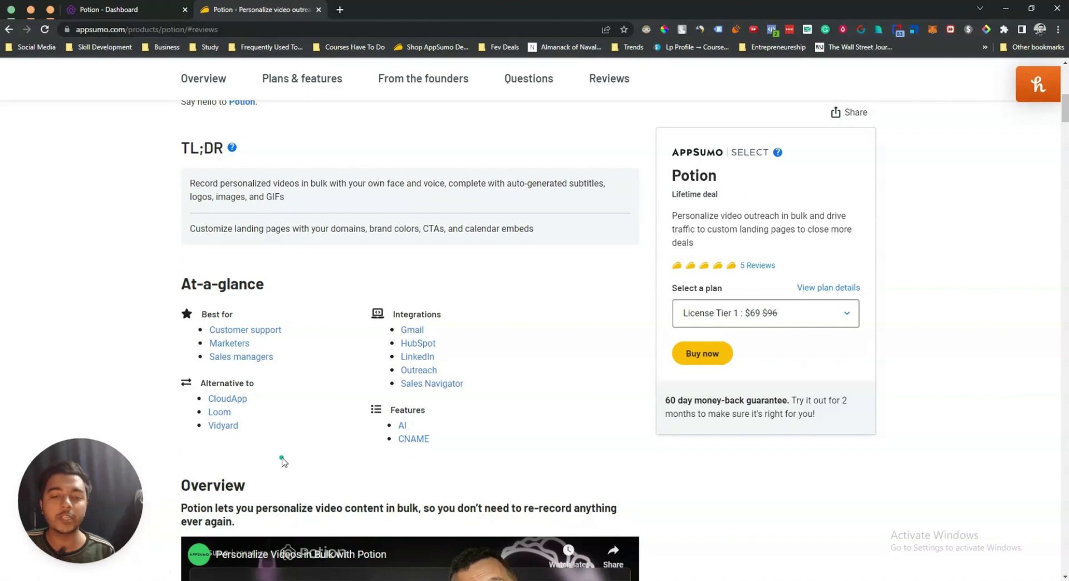
scroll(282, 461, down, 4)
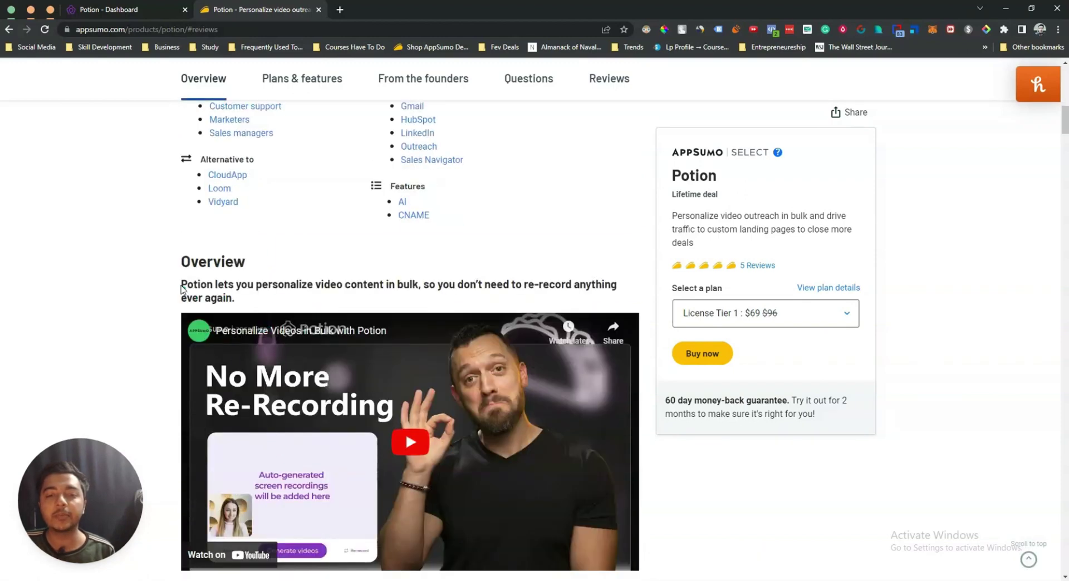
drag(179, 285, 236, 300)
Jump to Plans & features and highlight Tier 1's storage, transcription and 250-video lines.
scroll(510, 256, up, 3)
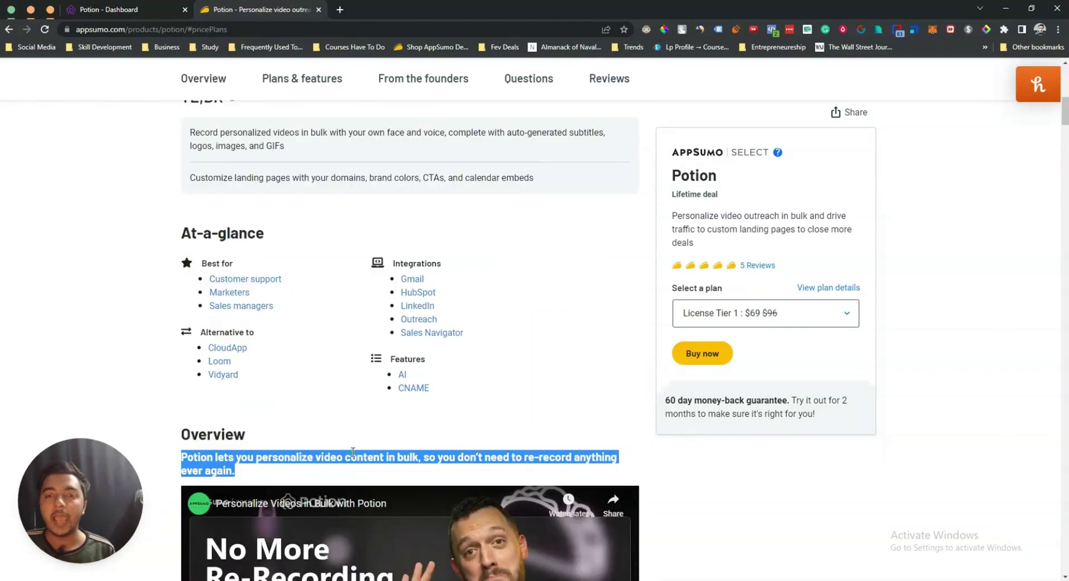
click(290, 92)
scroll(329, 267, down, 5)
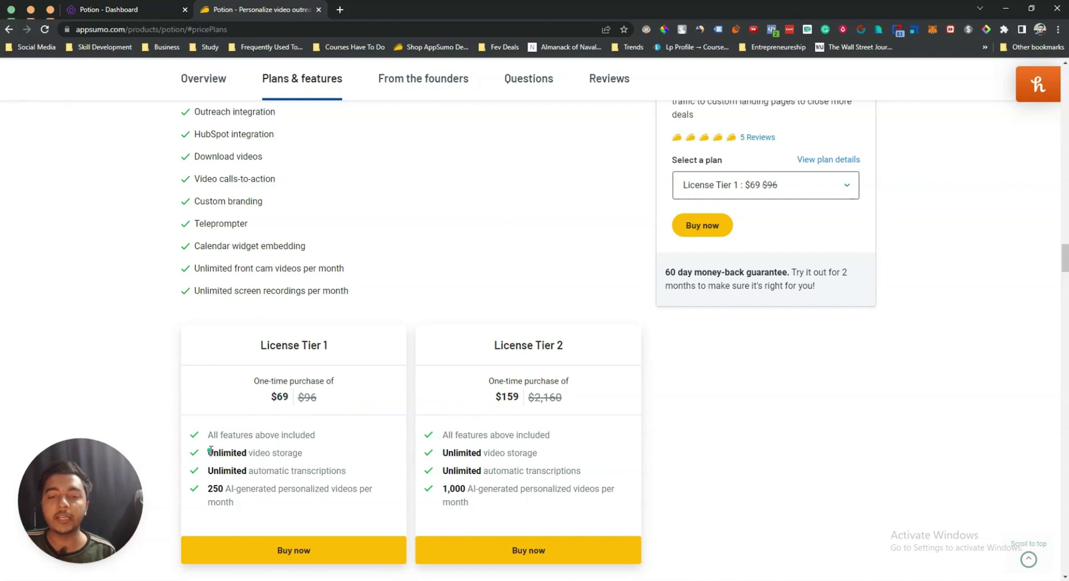
drag(211, 451, 322, 451)
drag(212, 472, 356, 474)
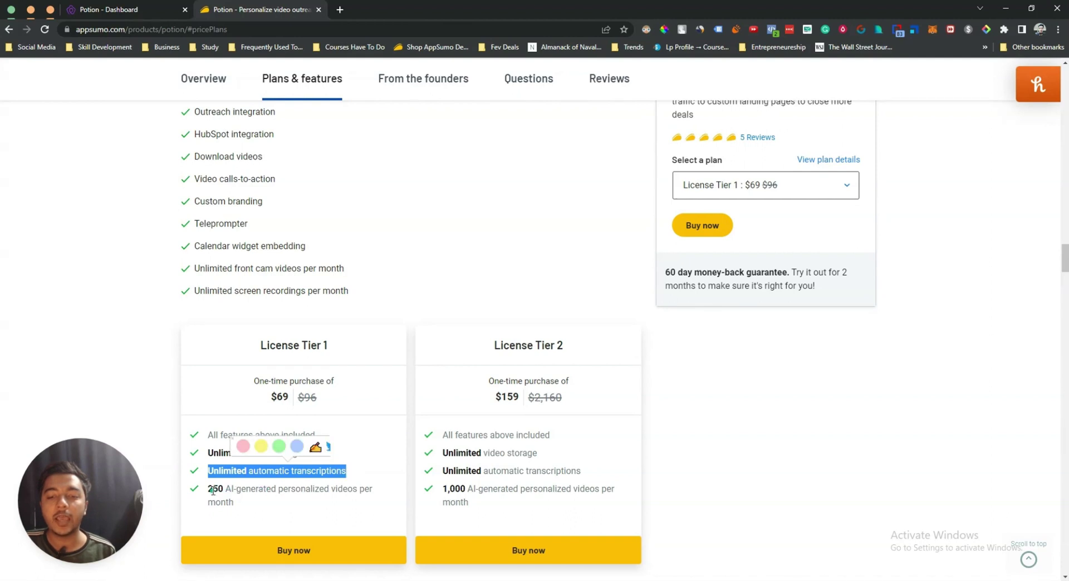
mouse_move(211, 491)
mouse_down()
mouse_move(371, 492)
mouse_move(379, 504)
mouse_up()
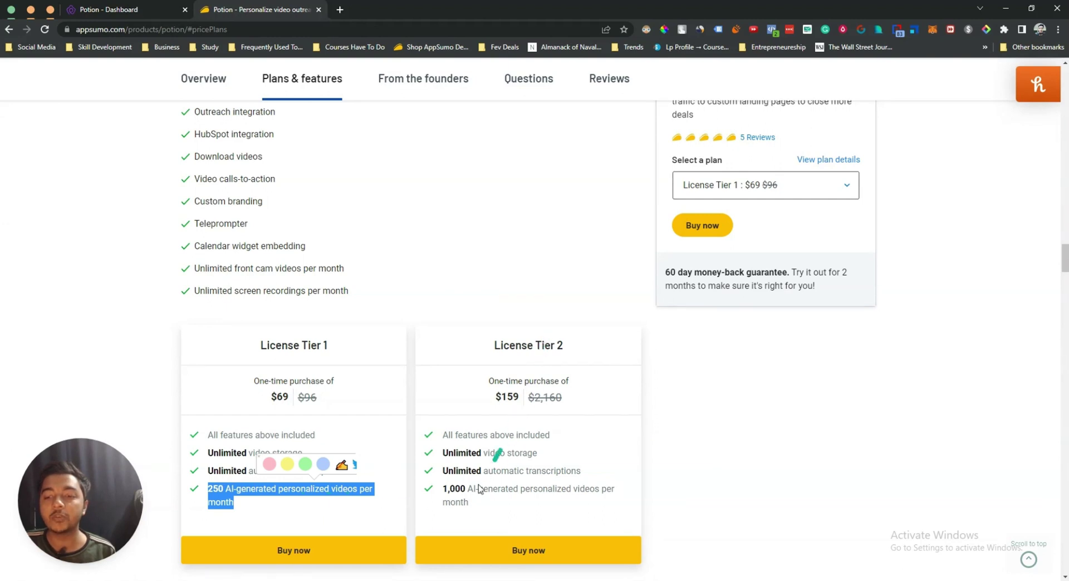
Compare Tier 2's 1,000 videos per month with Tier 1's 250, then return to the page top.
mouse_move(439, 494)
mouse_down()
mouse_move(590, 492)
mouse_move(609, 501)
mouse_up()
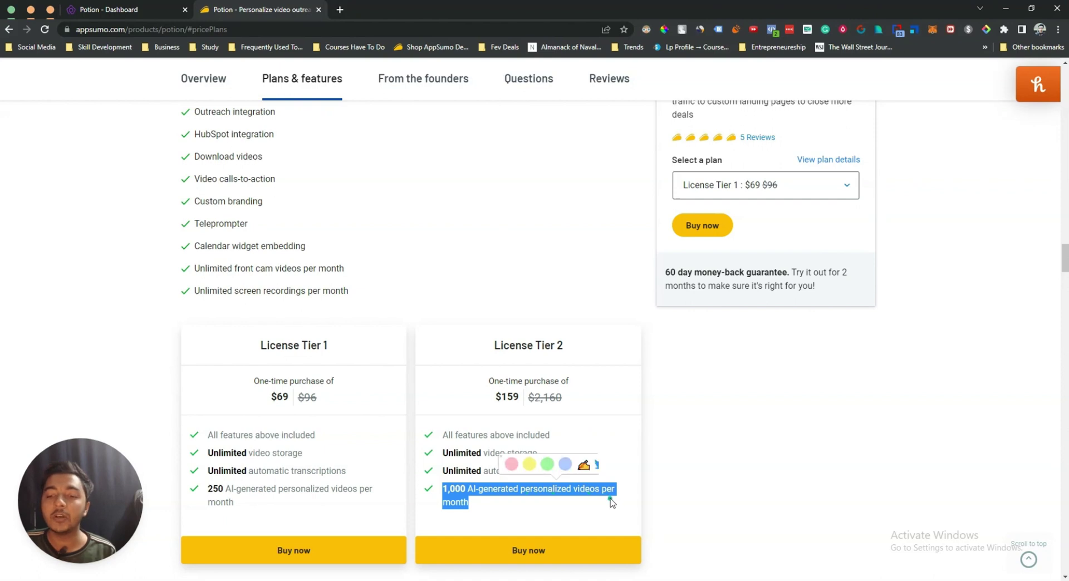
click(611, 501)
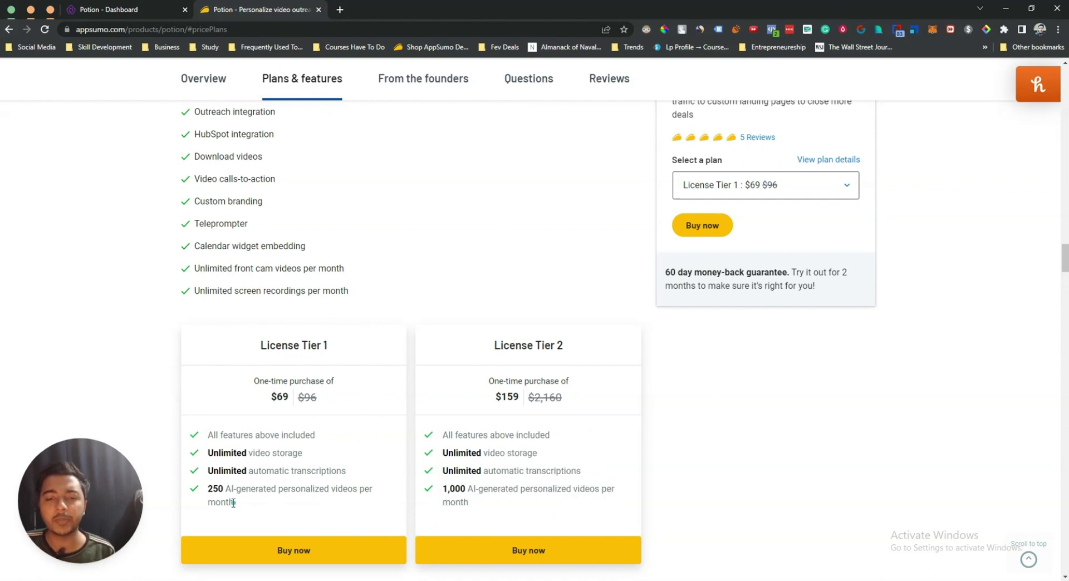
drag(211, 501, 208, 498)
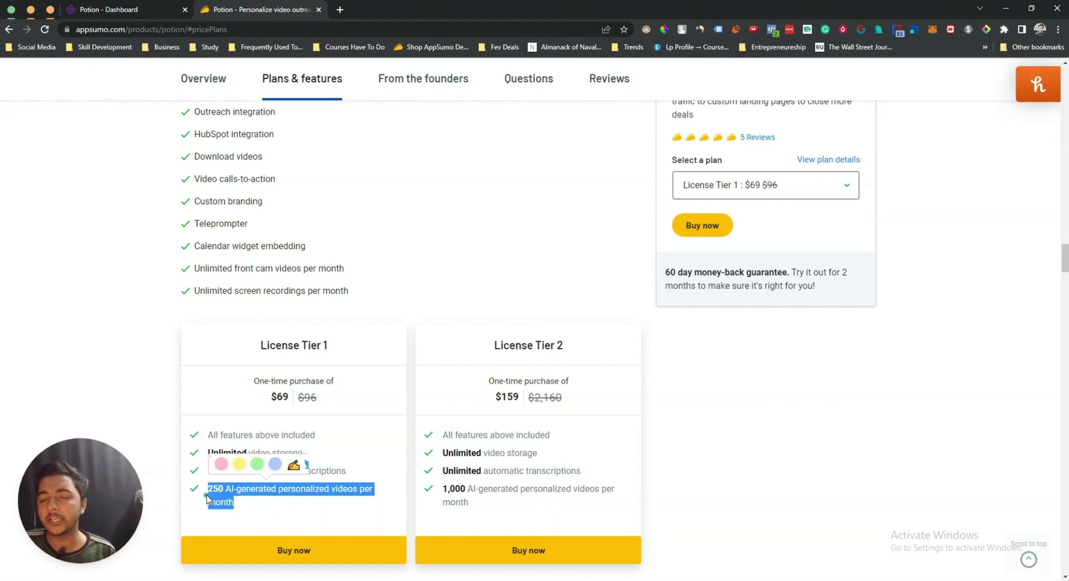
click(436, 379)
scroll(918, 355, up, 1)
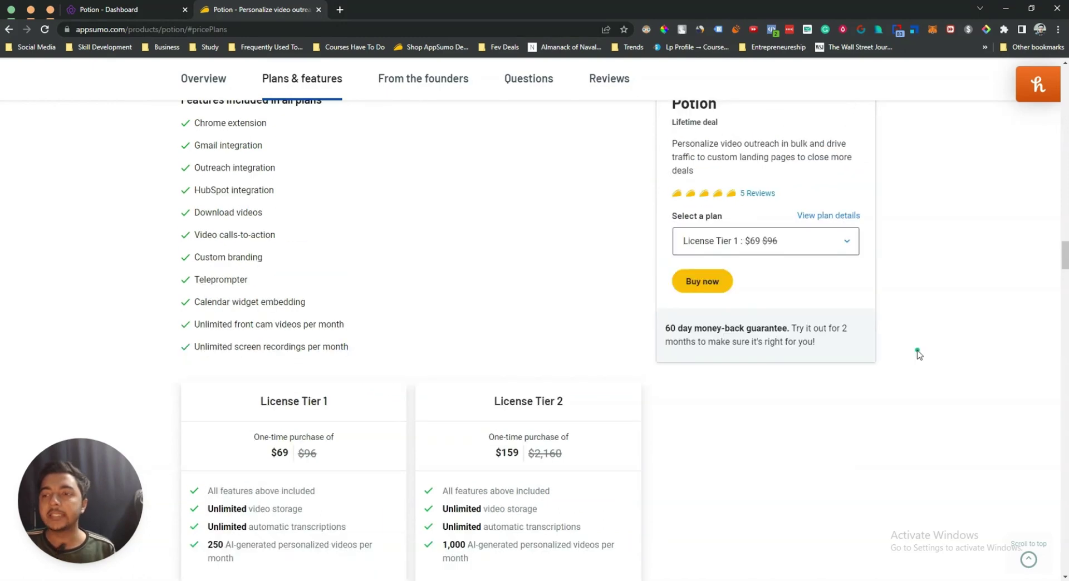
scroll(923, 308, up, 2)
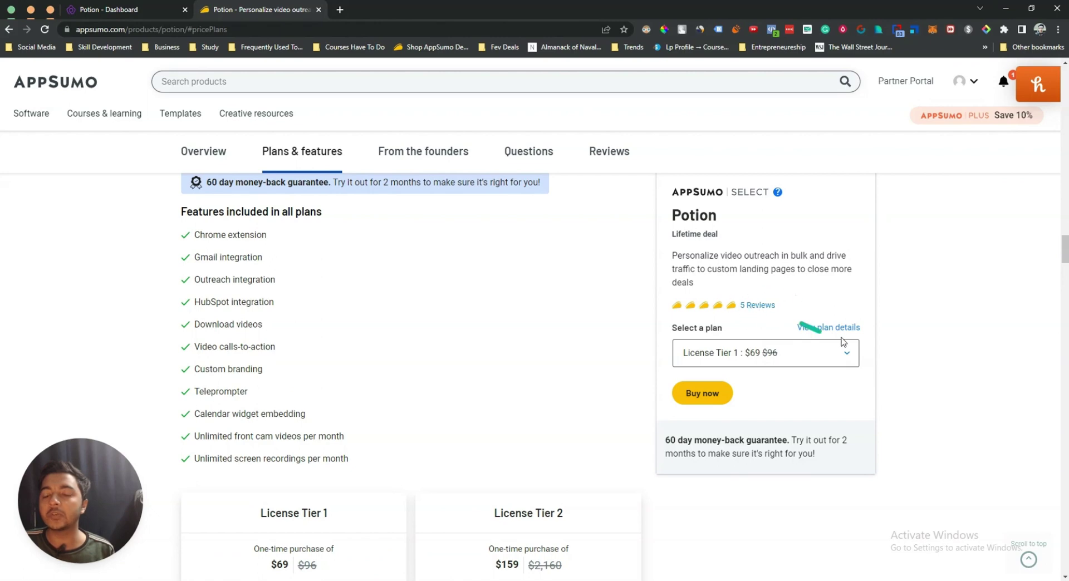
scroll(918, 452, up, 15)
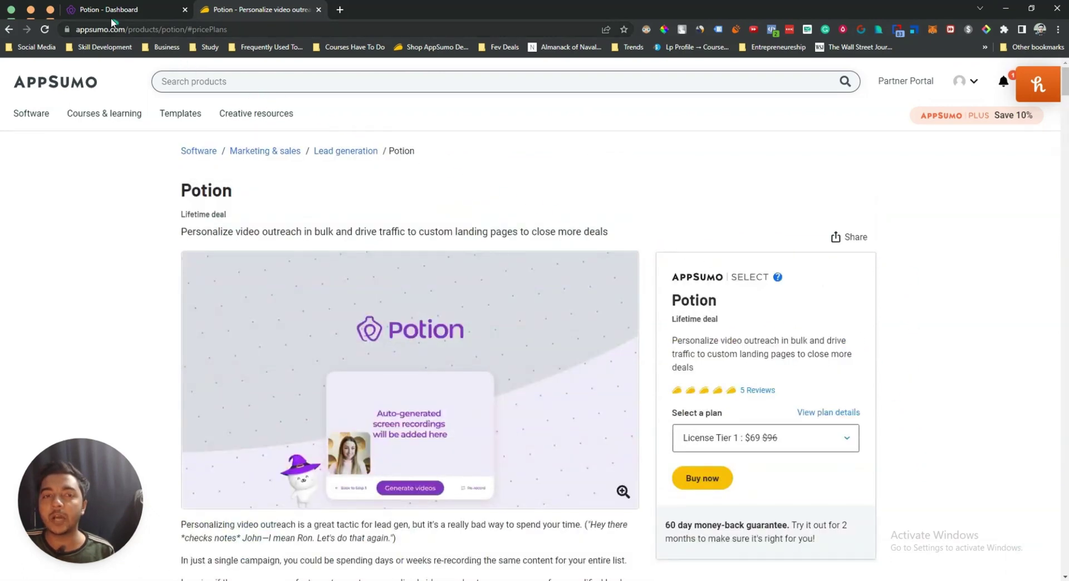
Switch to the Potion - Dashboard browser tab to view the empty My videos library.
click(107, 11)
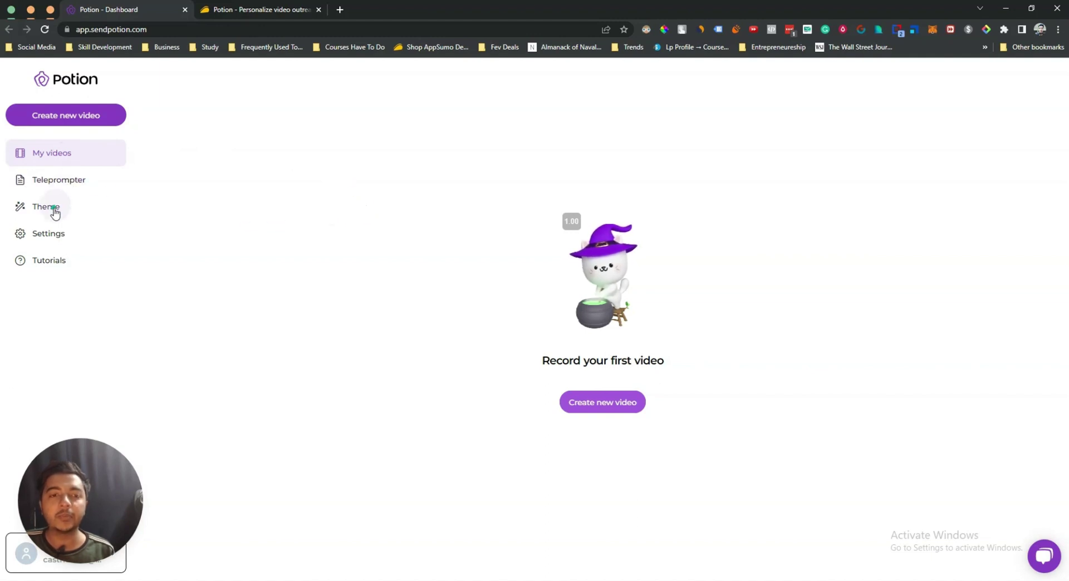
click(52, 235)
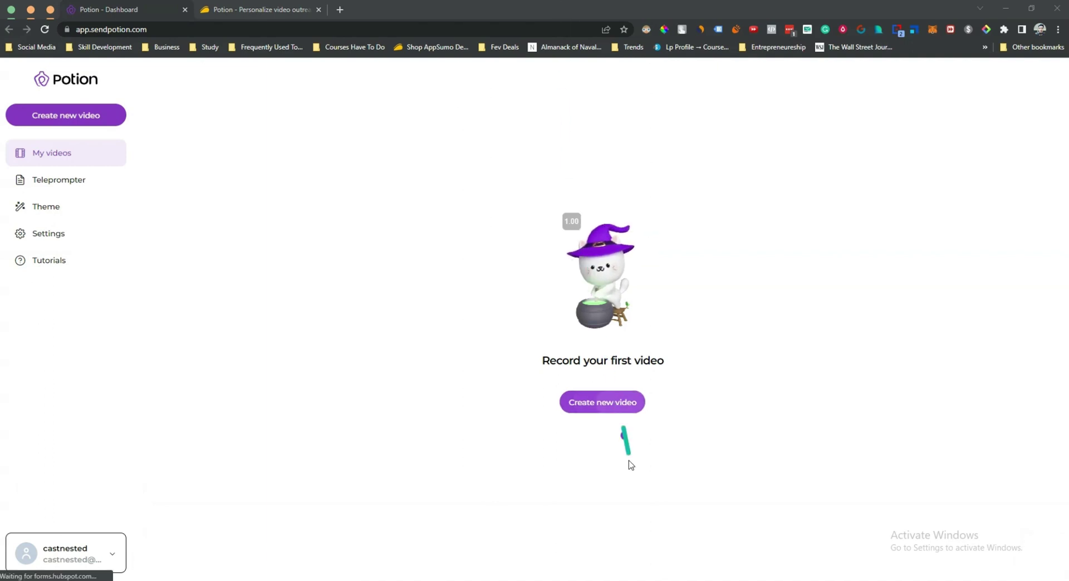
Start a new video, toggle the teleprompter on and off, and record the template take.
click(620, 408)
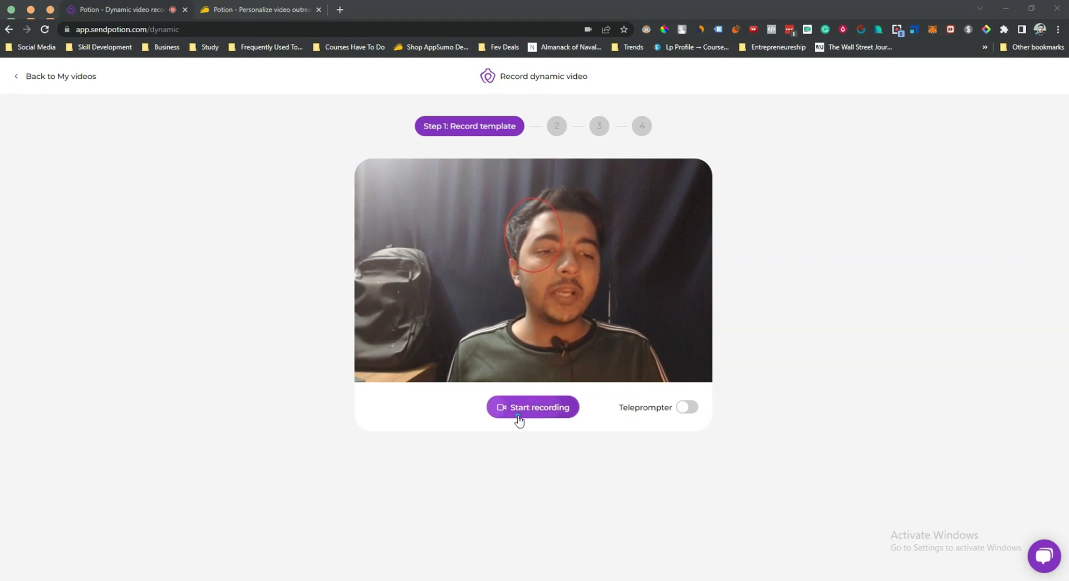
click(689, 410)
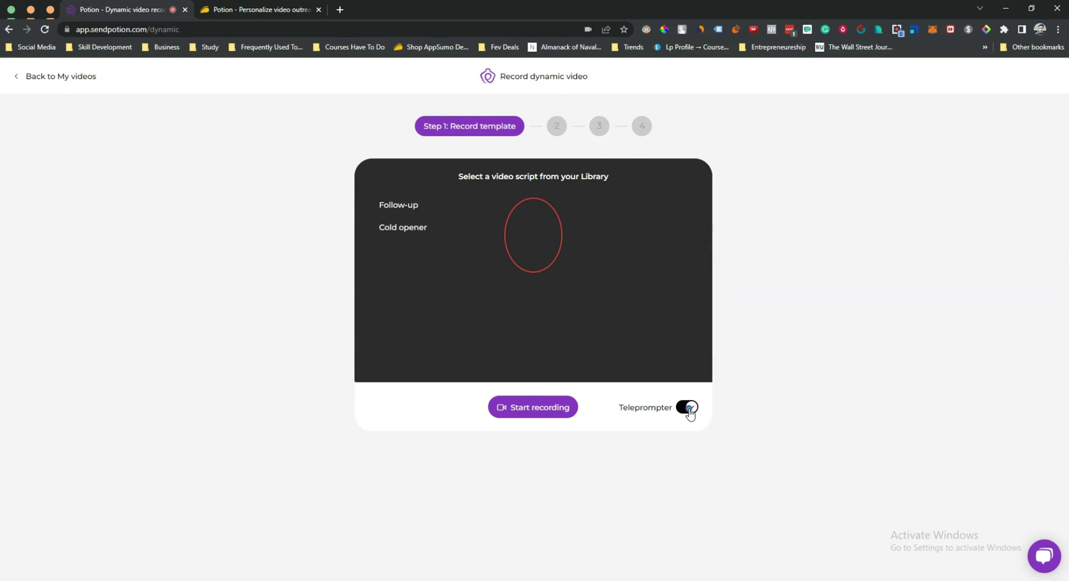
click(689, 410)
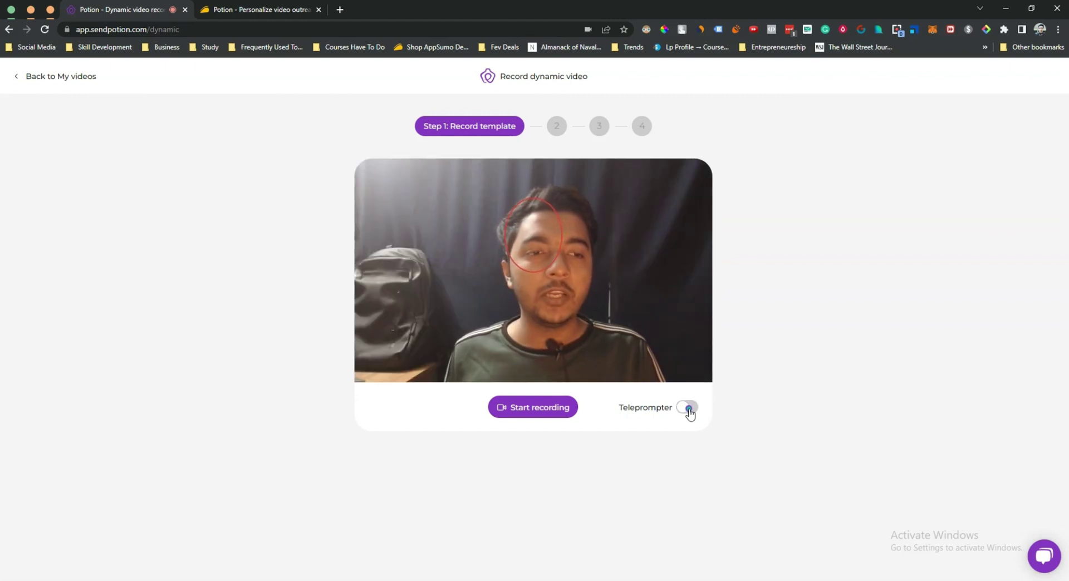
click(538, 409)
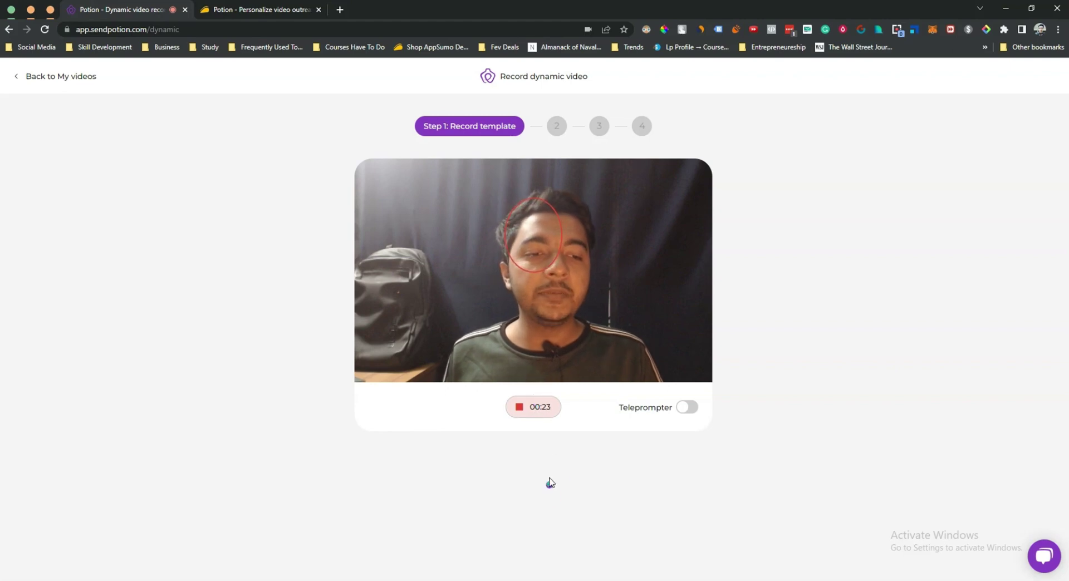
click(531, 410)
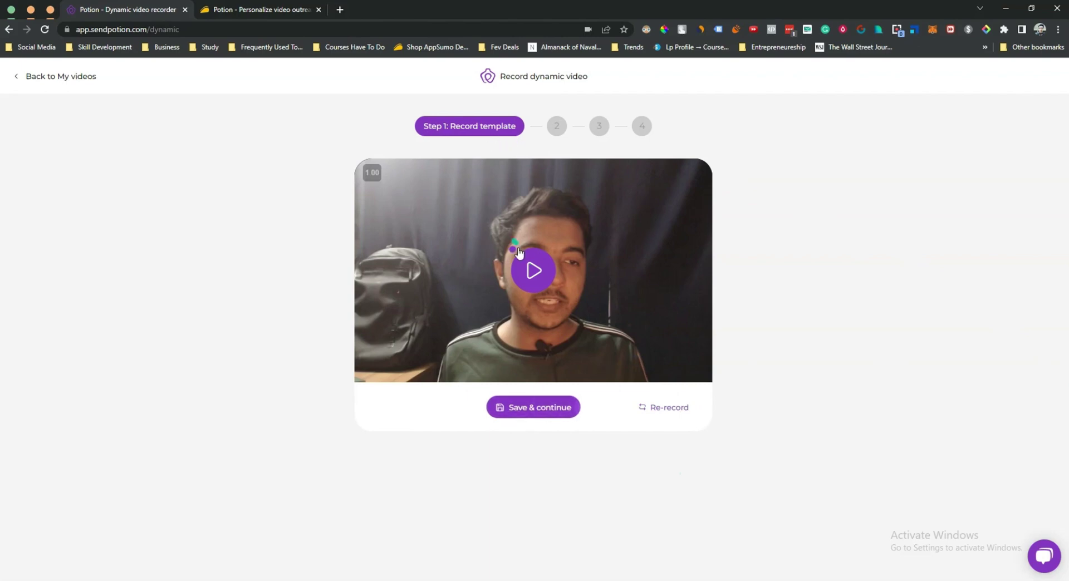
Save the recorded template and highlight the subtitles message on the greeting step.
click(530, 415)
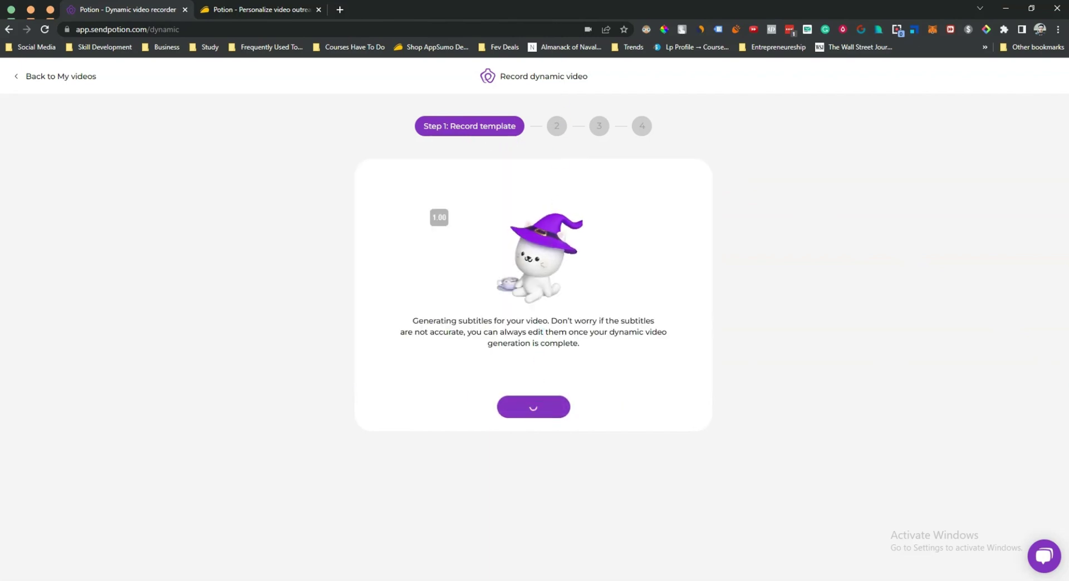
mouse_move(413, 332)
mouse_down()
mouse_move(528, 333)
mouse_move(522, 324)
mouse_up()
click(430, 332)
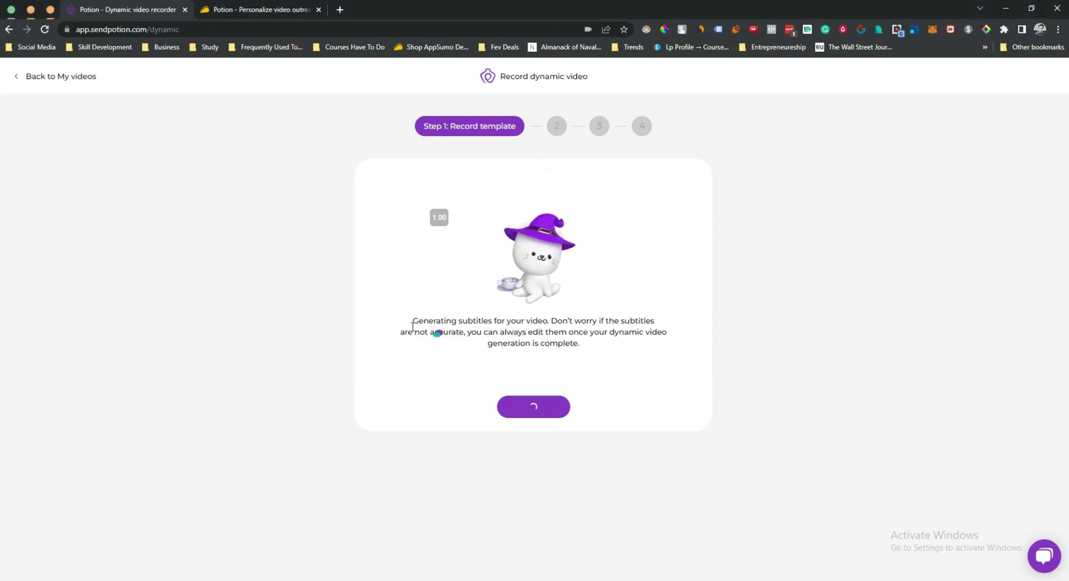
drag(412, 321, 548, 322)
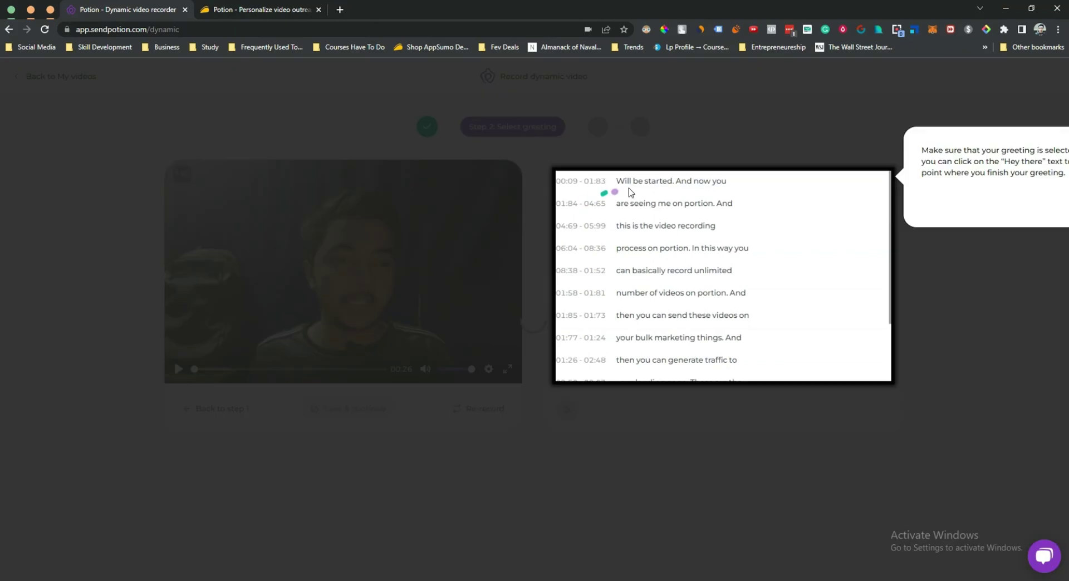
Choose 'Hello there.' from the transcript as the greeting and save it.
click(666, 183)
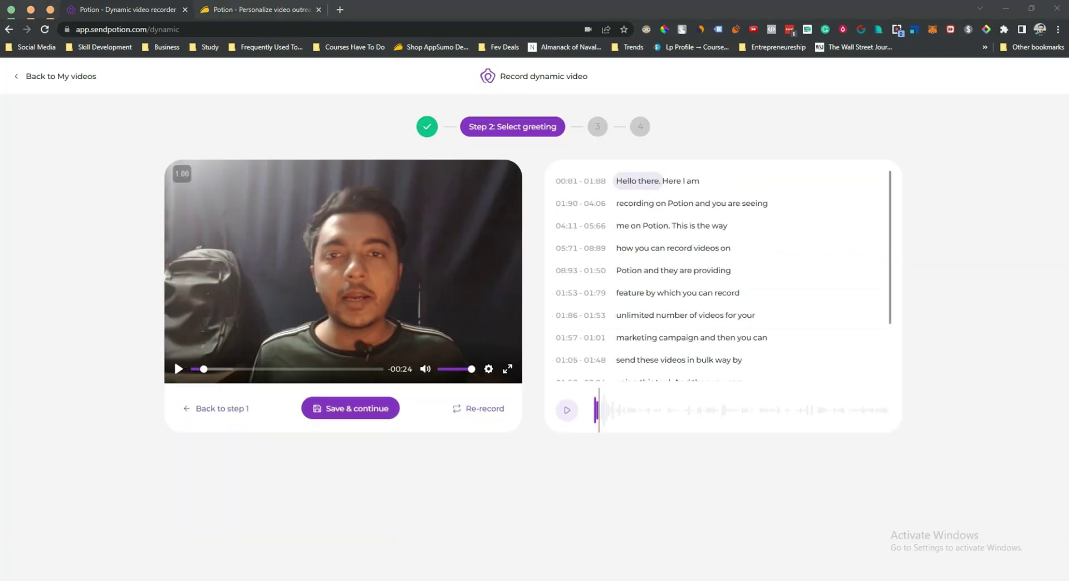
click(630, 184)
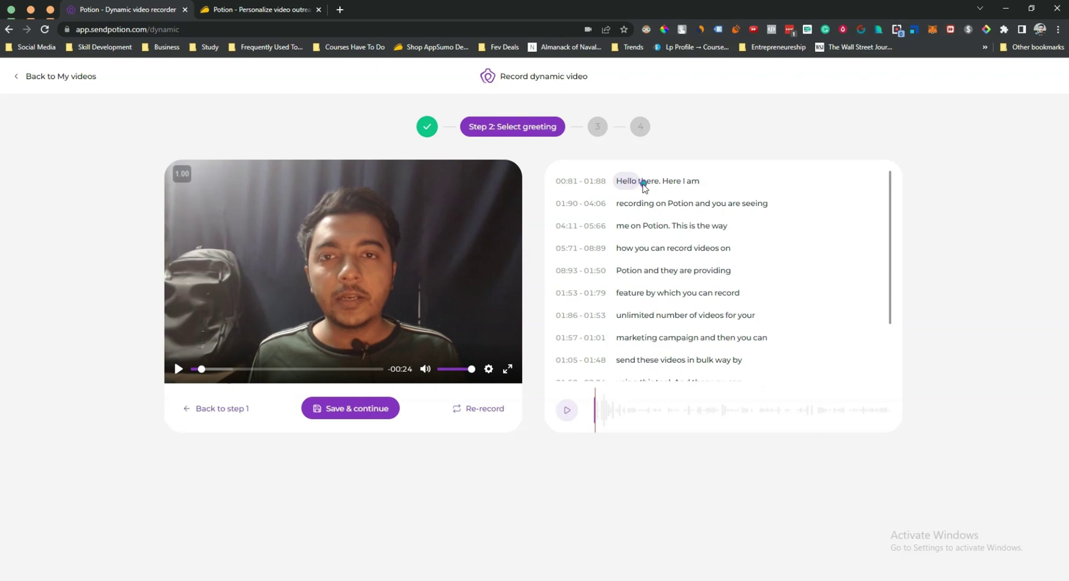
click(643, 184)
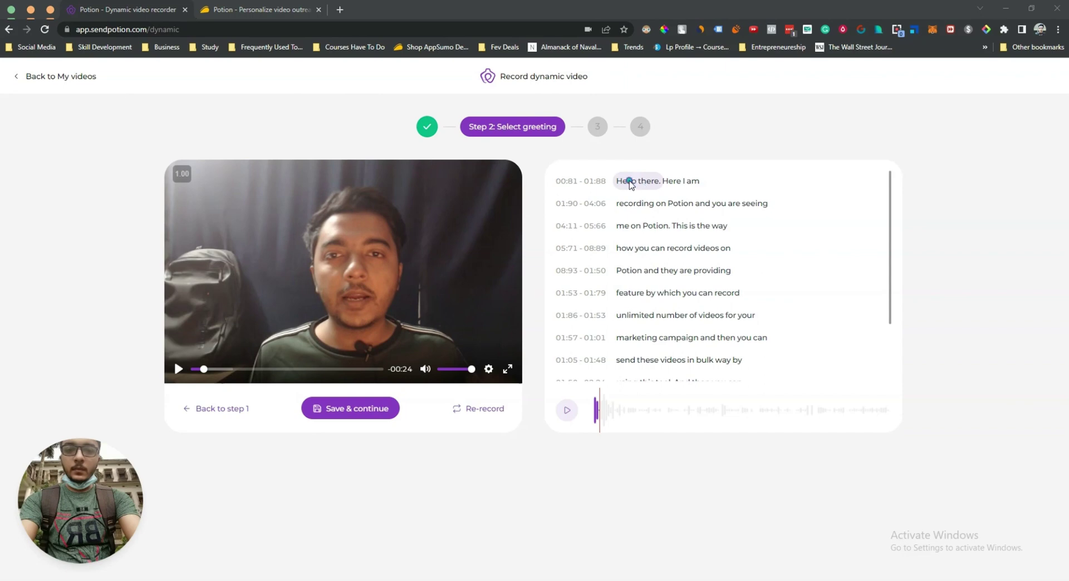
click(526, 131)
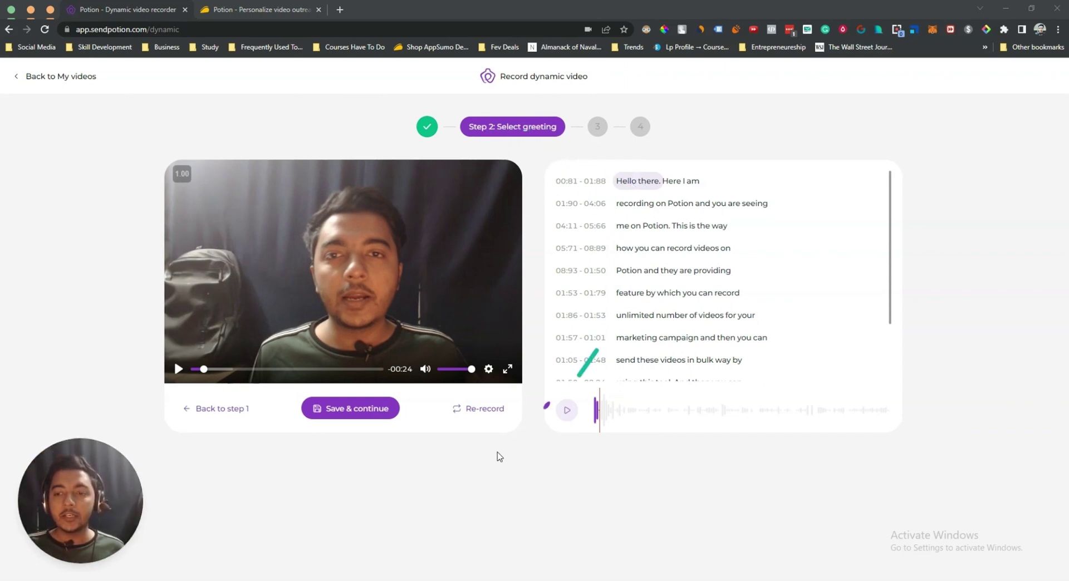
click(360, 411)
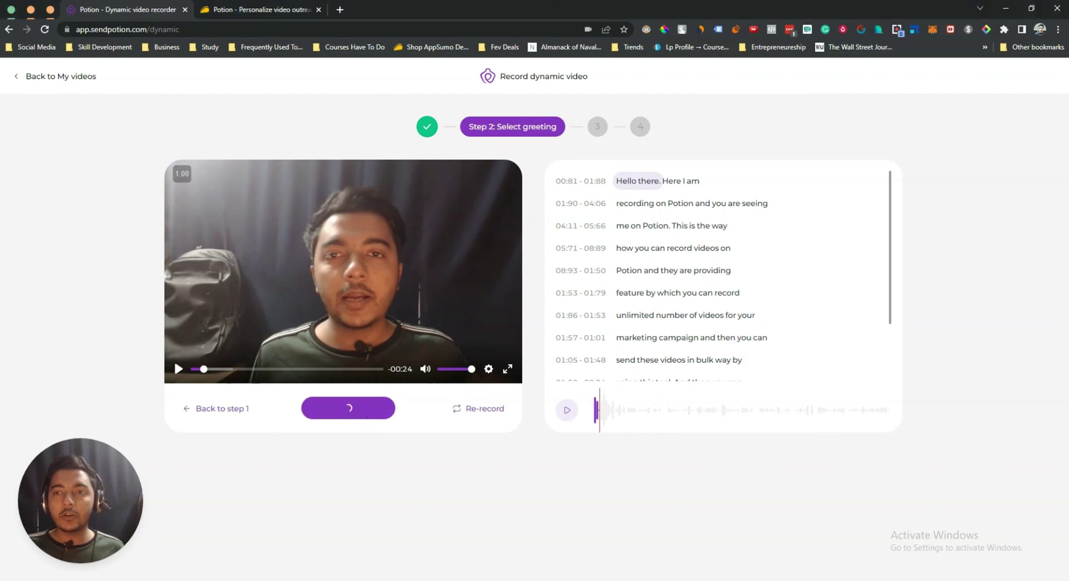
Paste nine recipient names into the Name column and save to reach Record greetings.
click(468, 265)
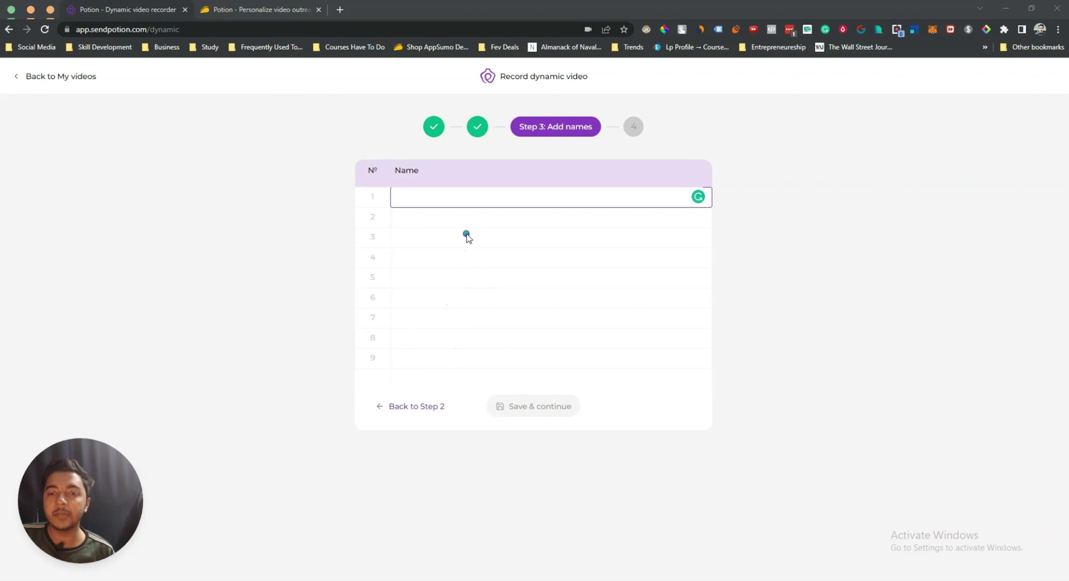
scroll(466, 236, down, 10)
scroll(466, 245, down, 12)
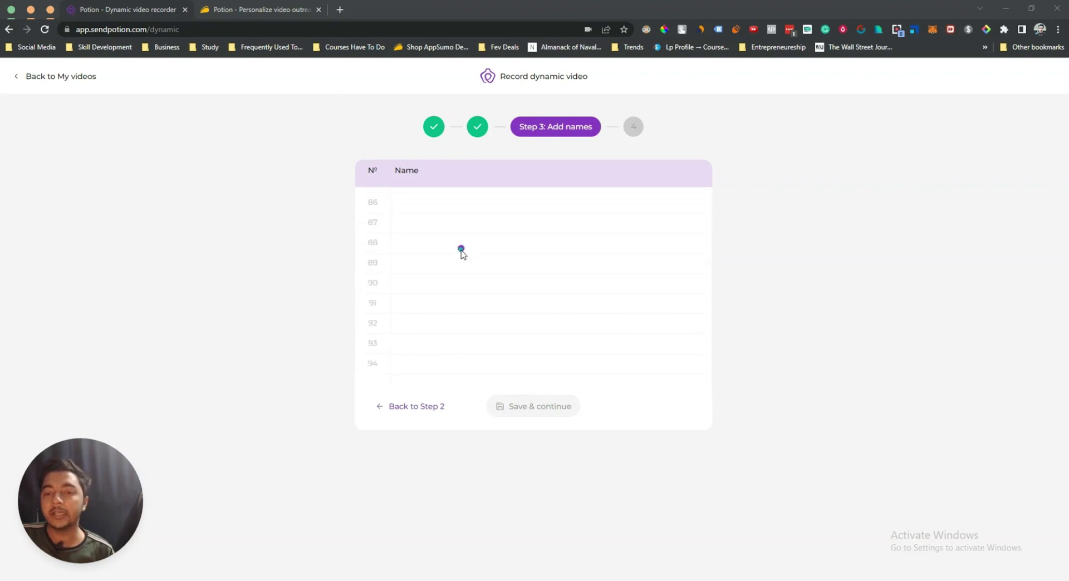
click(423, 371)
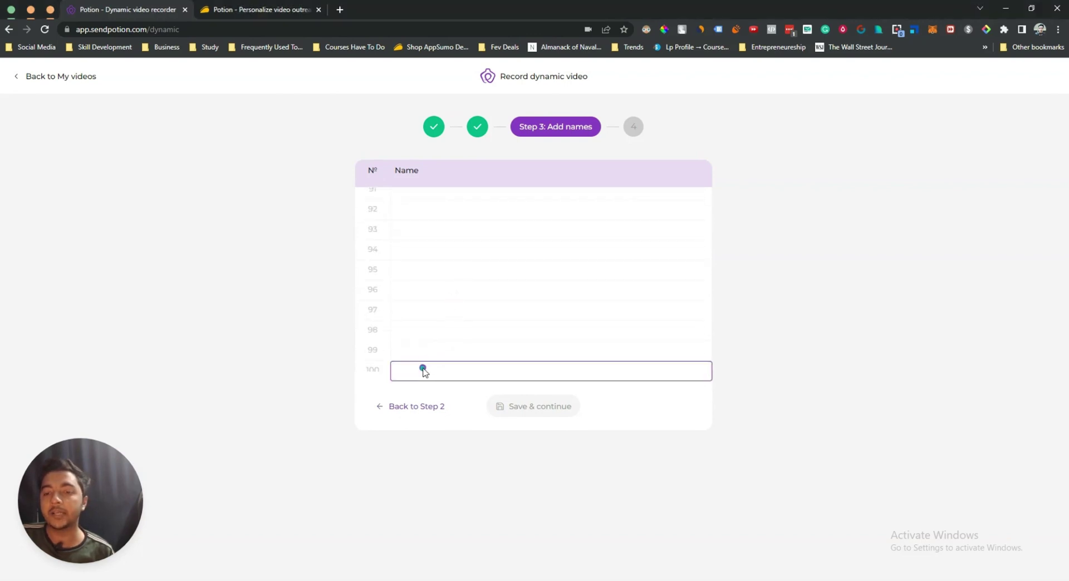
scroll(429, 359, up, 20)
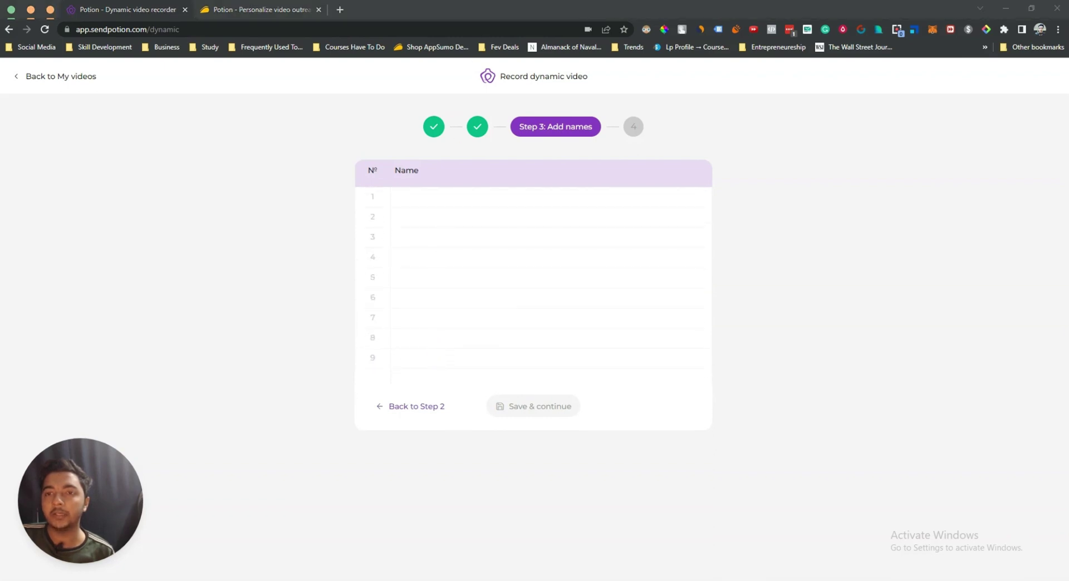
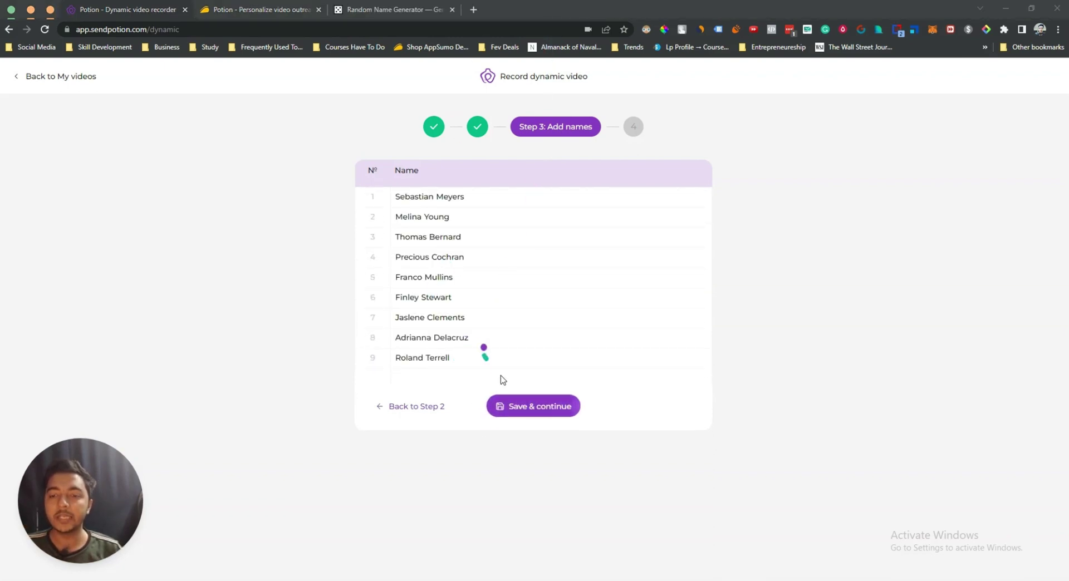
scroll(440, 320, down, 2)
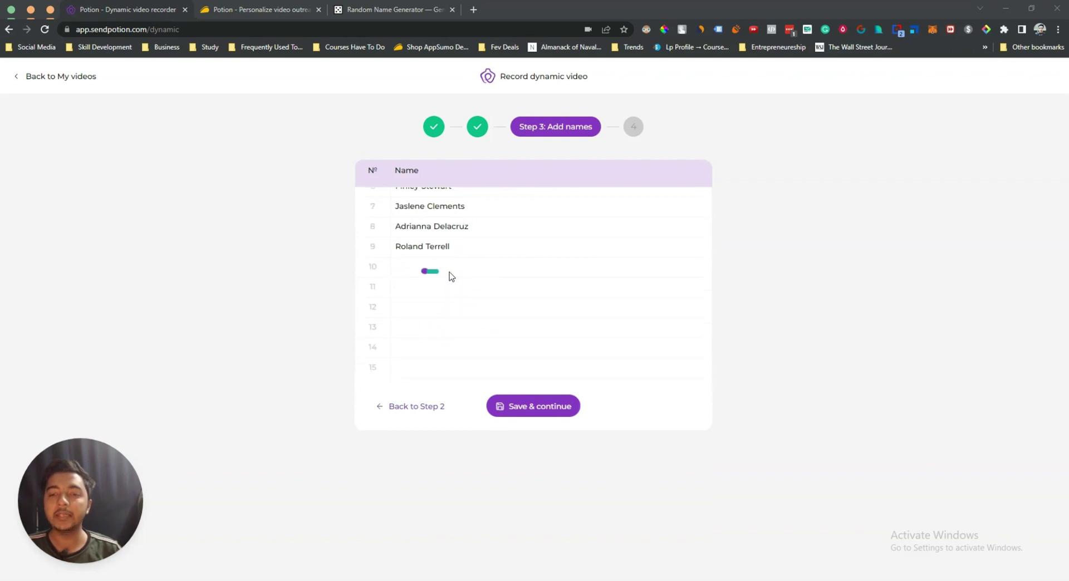
click(538, 407)
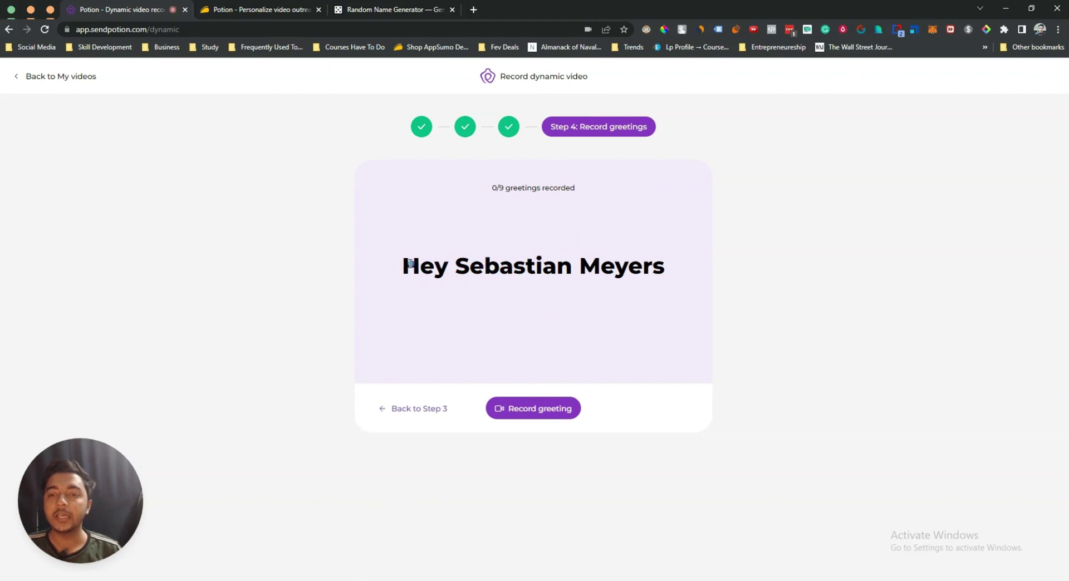
Record the first recipient's greeting, redoing the over-long take, play it back and save it.
drag(410, 263, 666, 265)
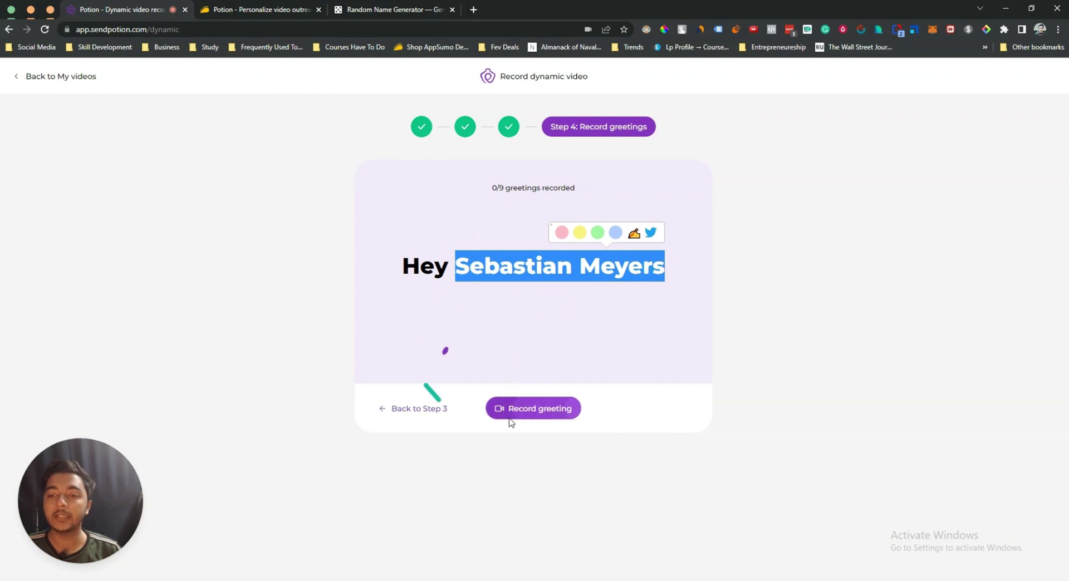
click(585, 467)
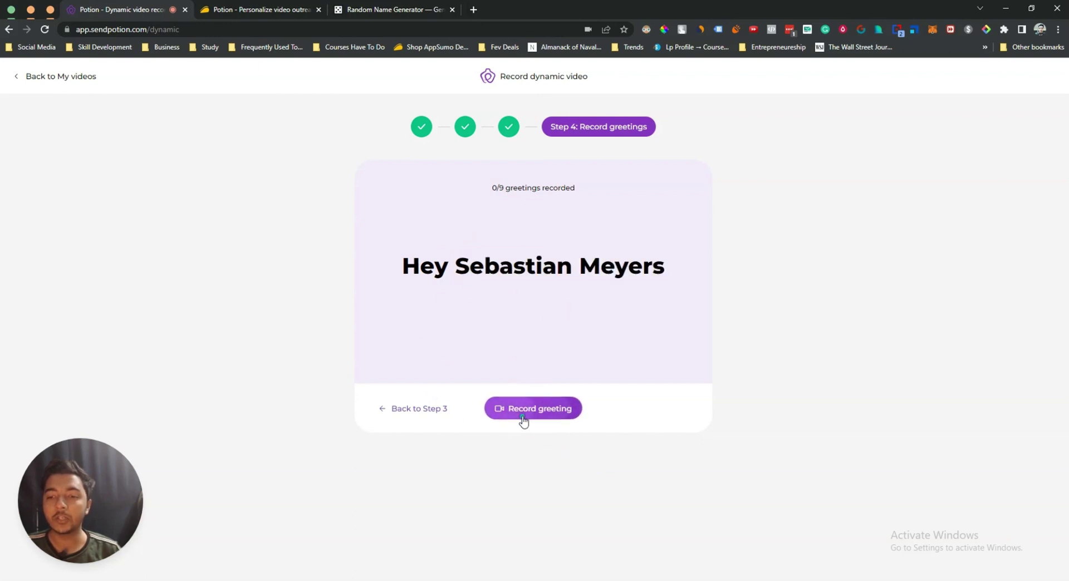
drag(536, 133, 505, 179)
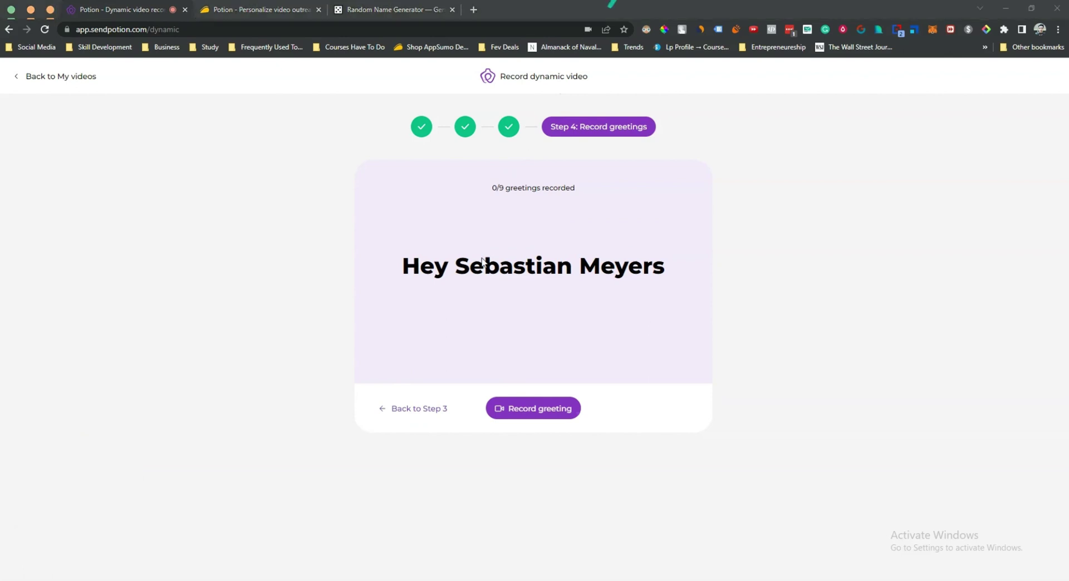
click(517, 410)
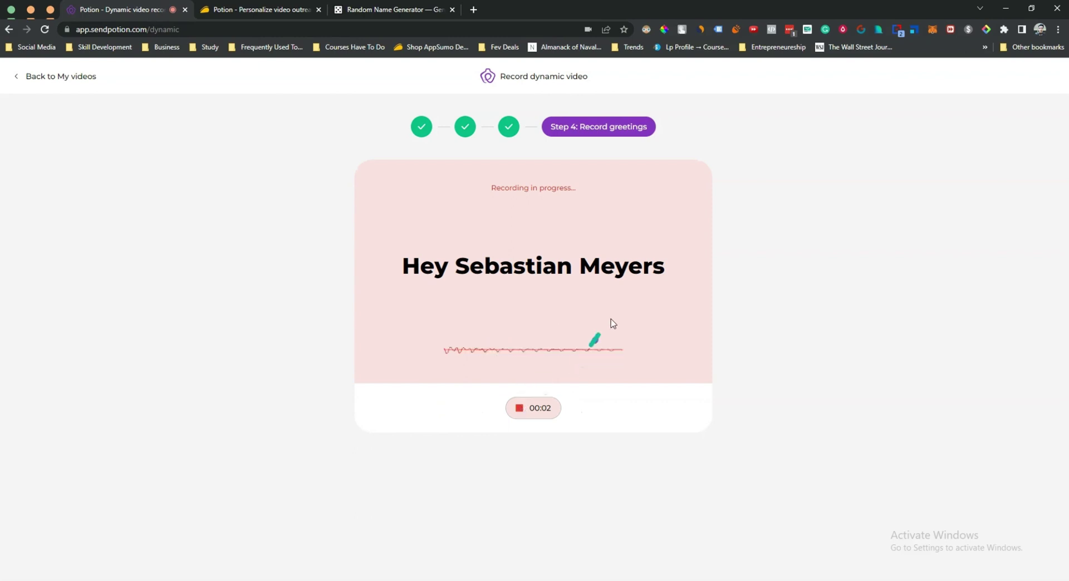
click(523, 417)
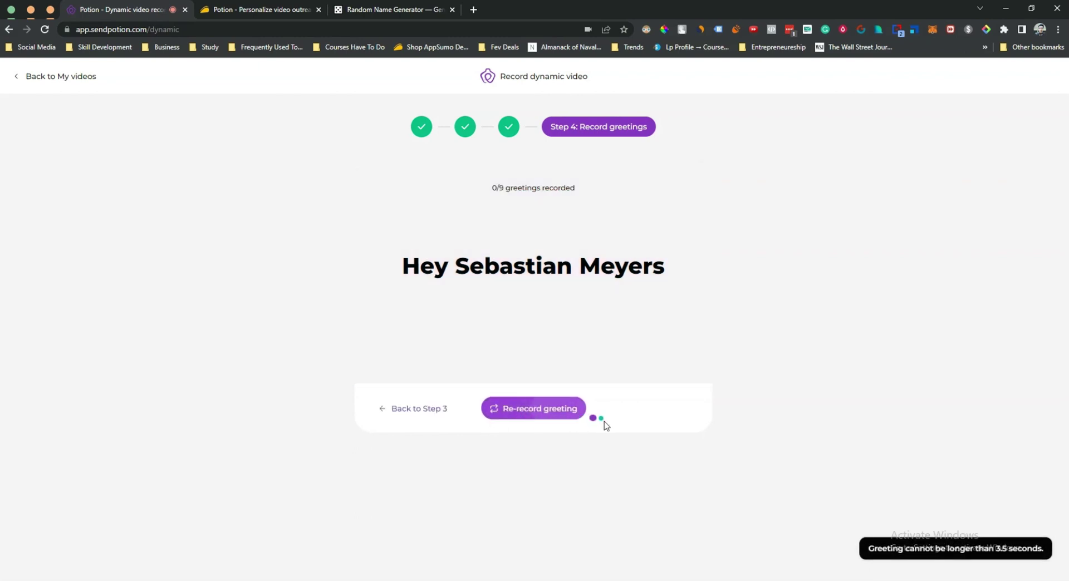
click(535, 418)
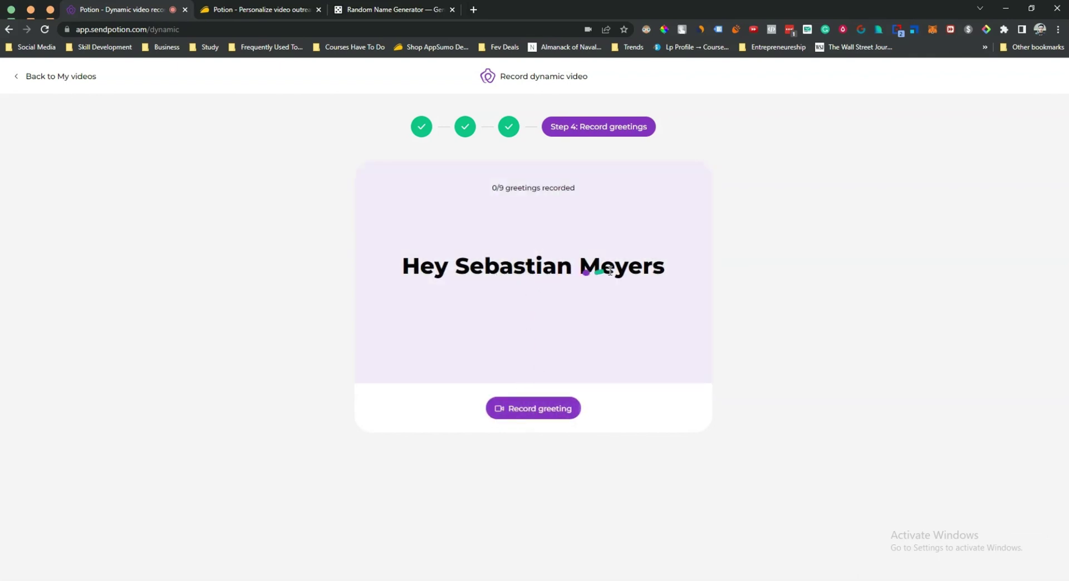
click(531, 419)
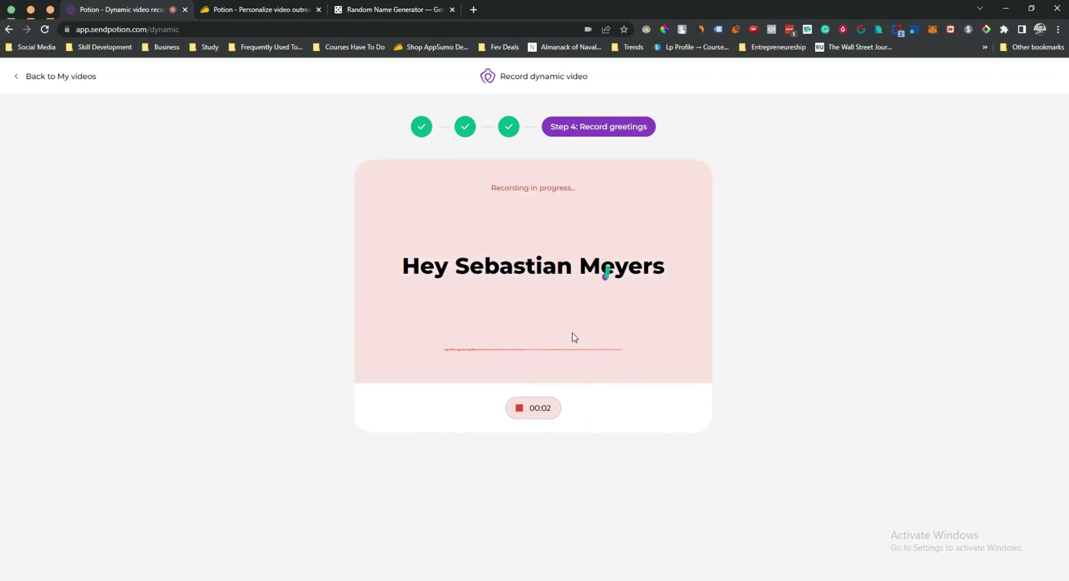
click(538, 417)
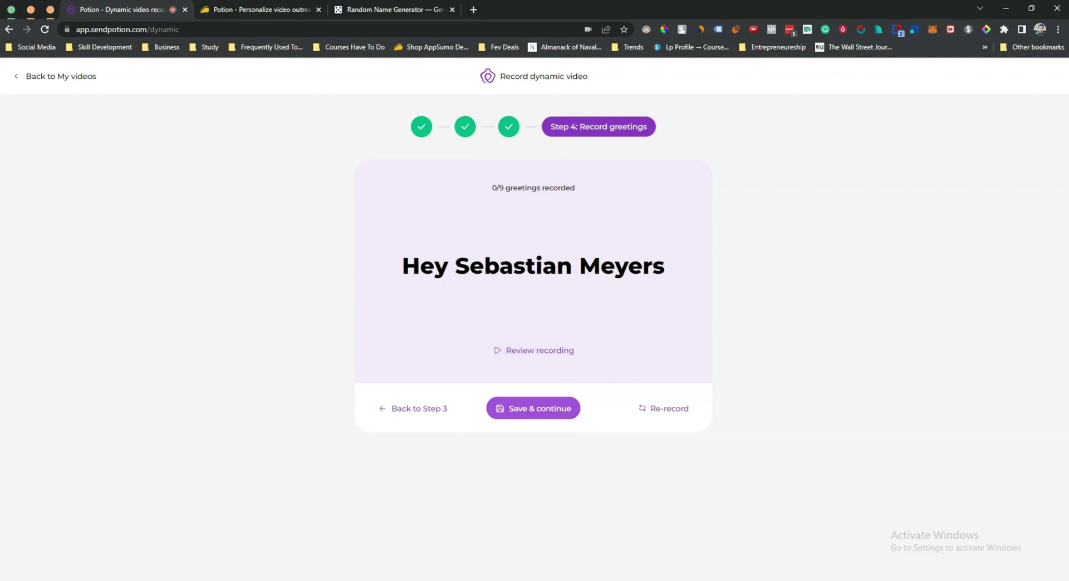
click(500, 355)
click(530, 408)
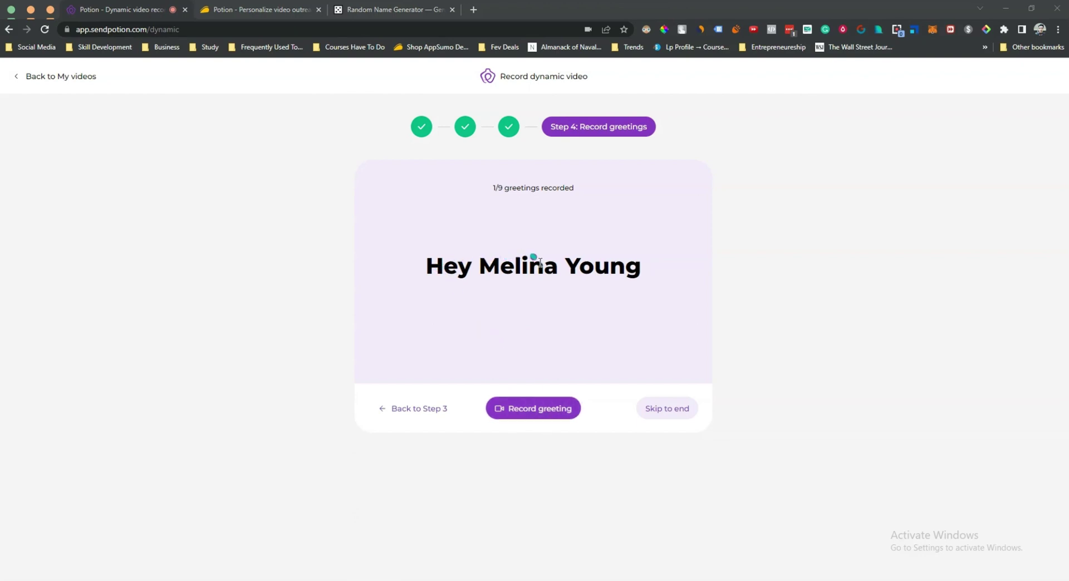
Record and save the second recipient's greeting, bringing the count to 2/9.
drag(493, 193, 503, 191)
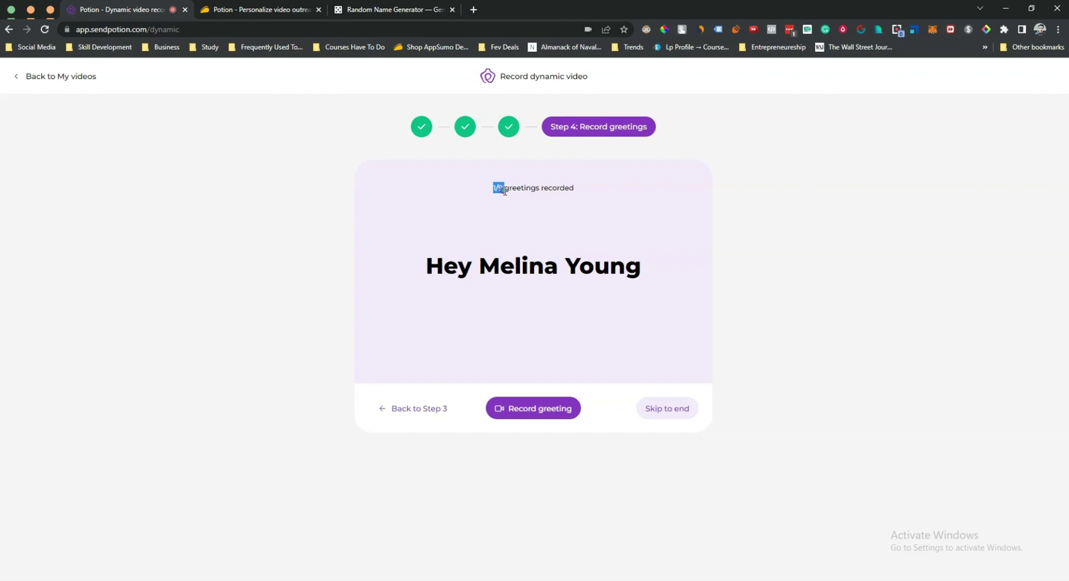
click(776, 230)
click(522, 415)
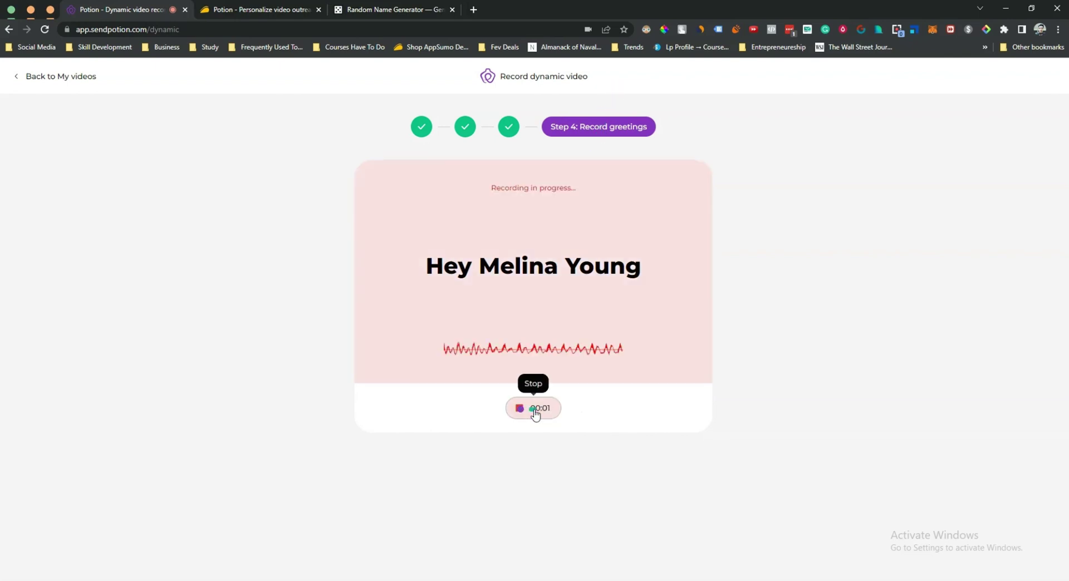
click(535, 414)
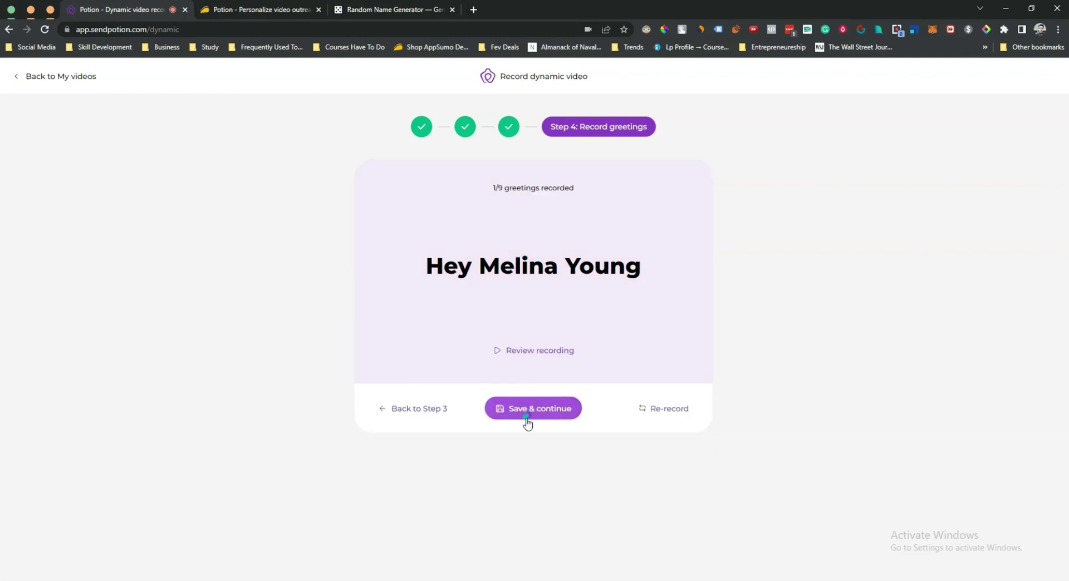
click(533, 416)
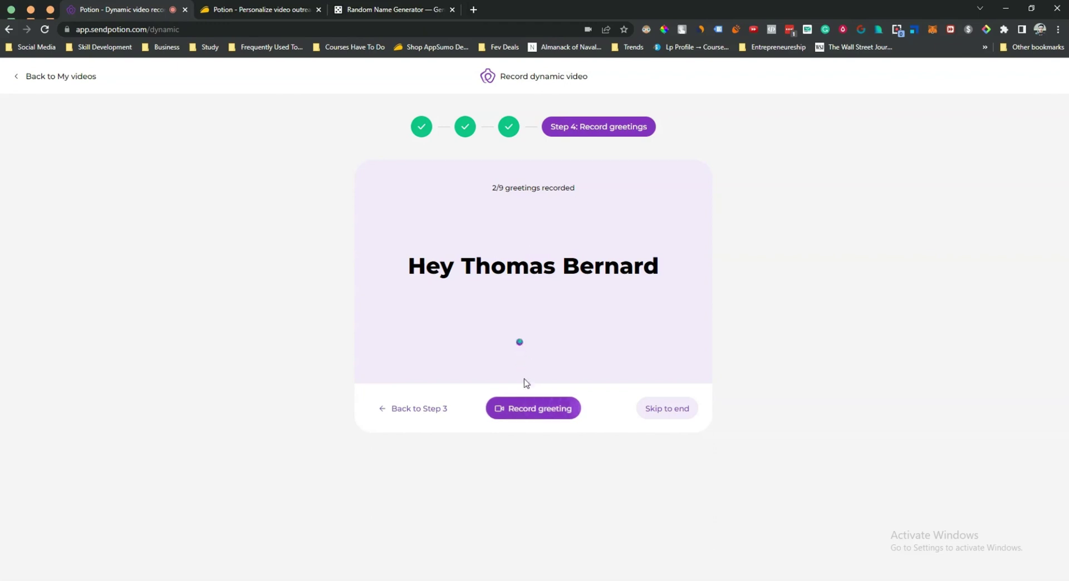
Record and save greetings for the third and fourth recipients, re-recording the fourth's over-long take.
click(533, 415)
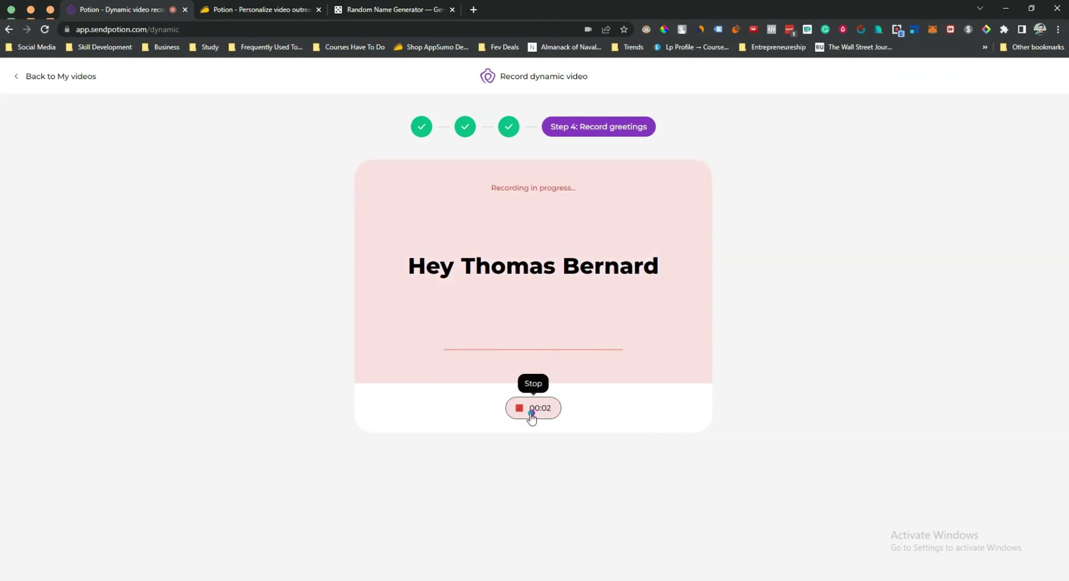
click(533, 415)
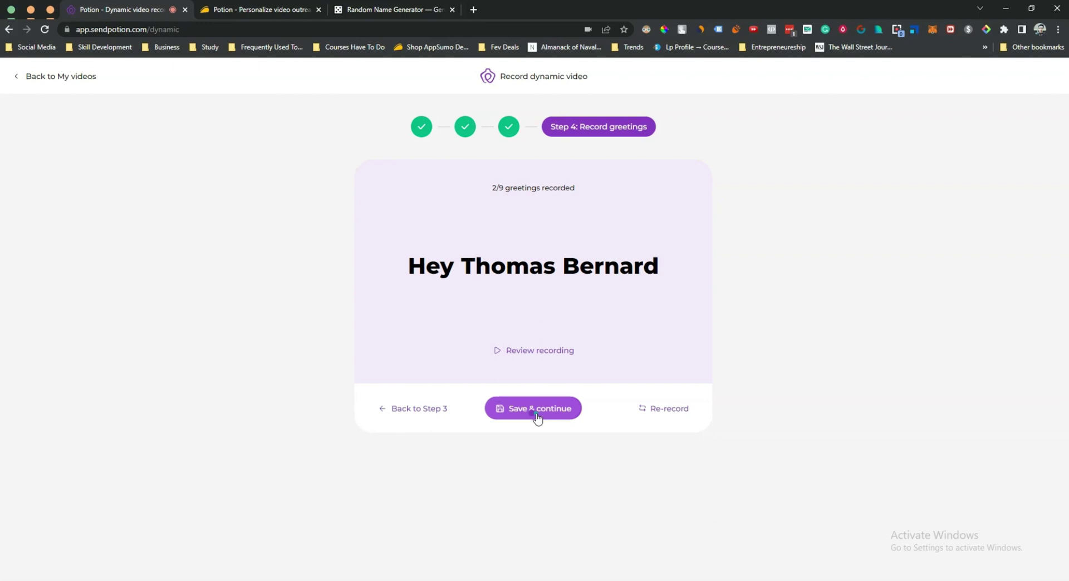
click(538, 416)
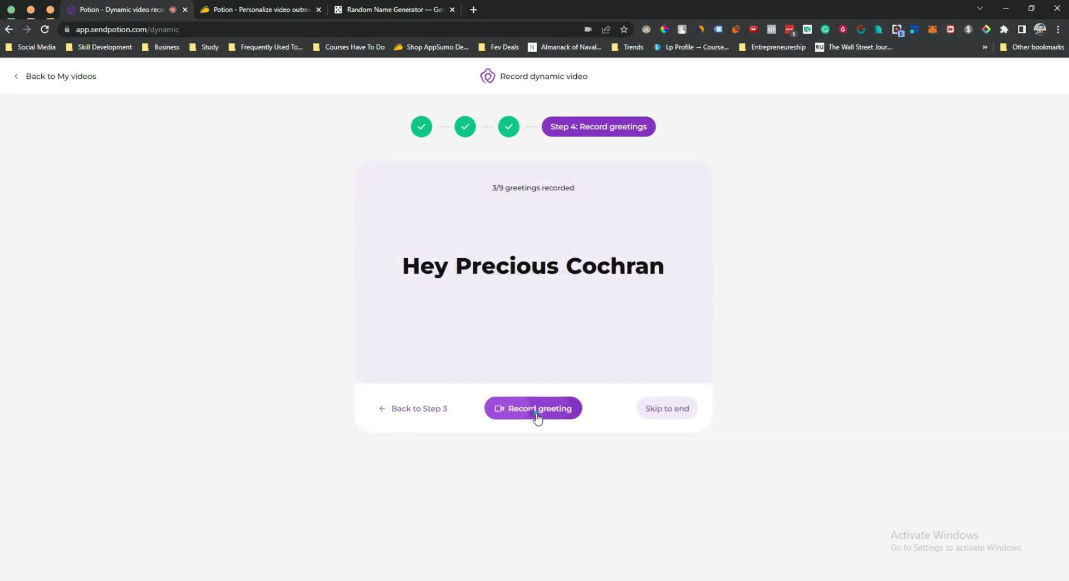
click(537, 417)
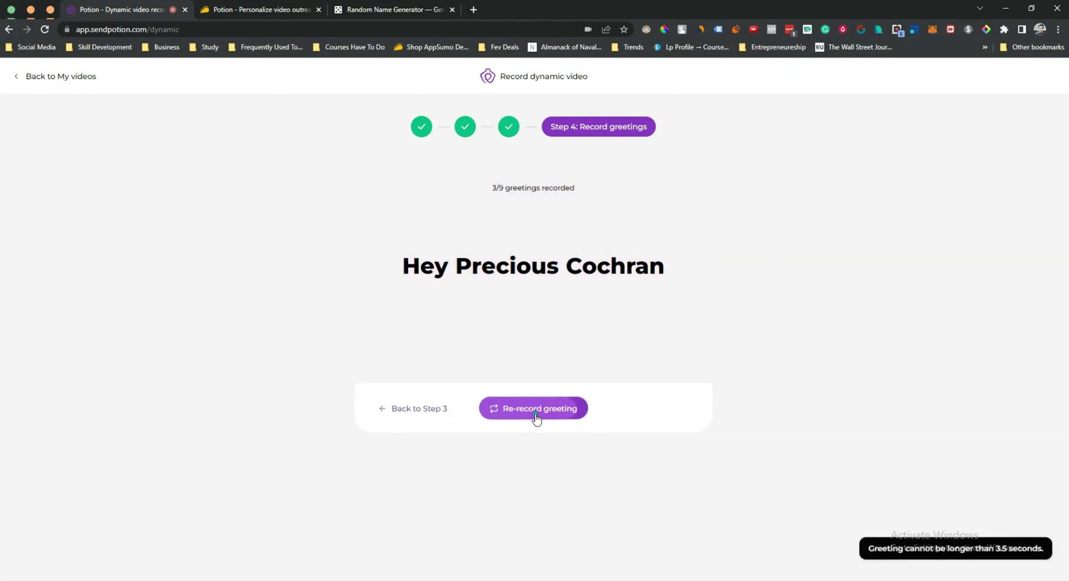
drag(537, 419, 834, 444)
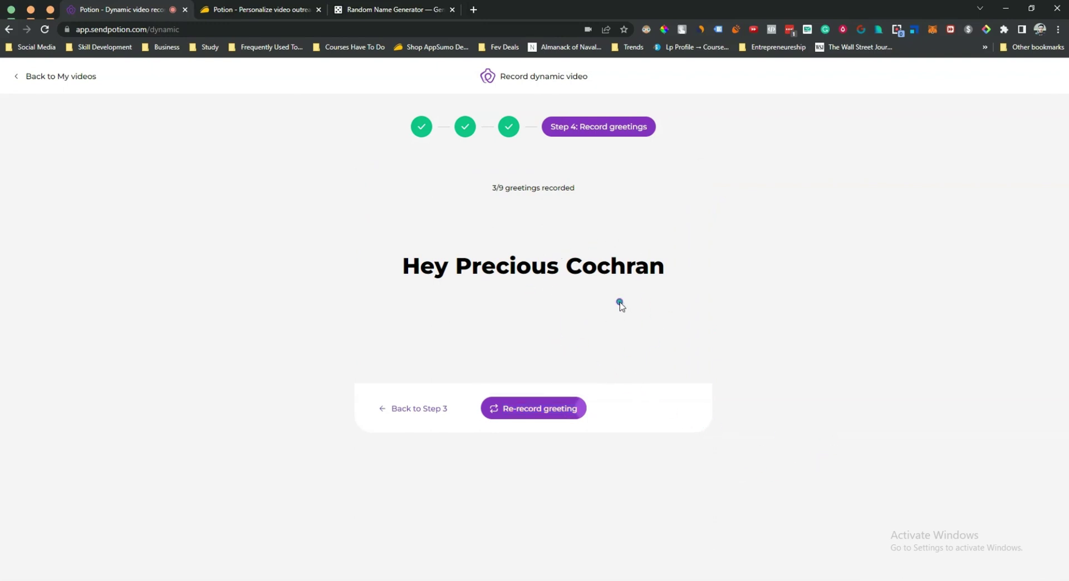
click(554, 418)
click(554, 419)
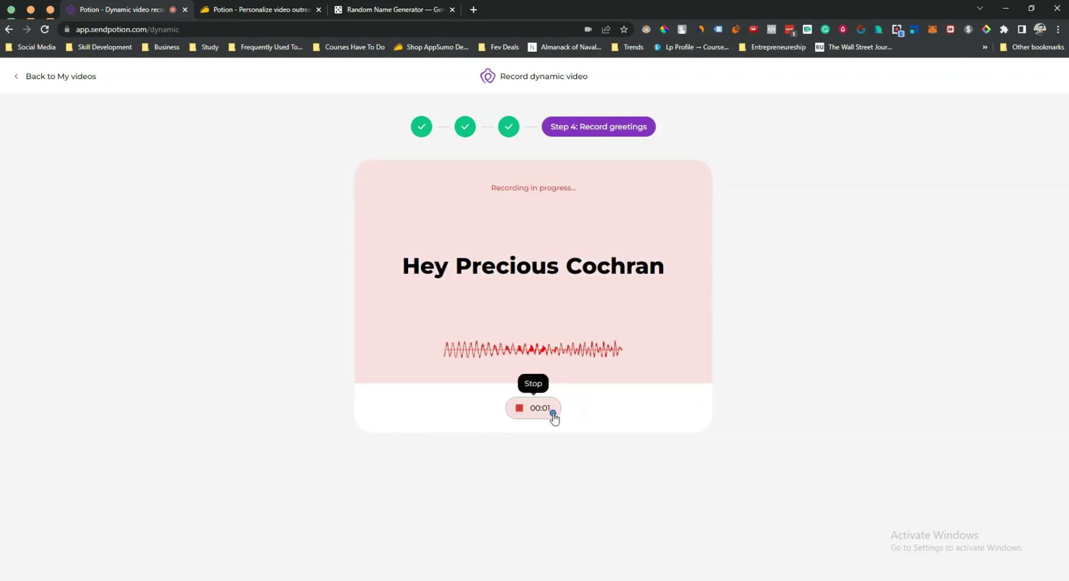
click(554, 412)
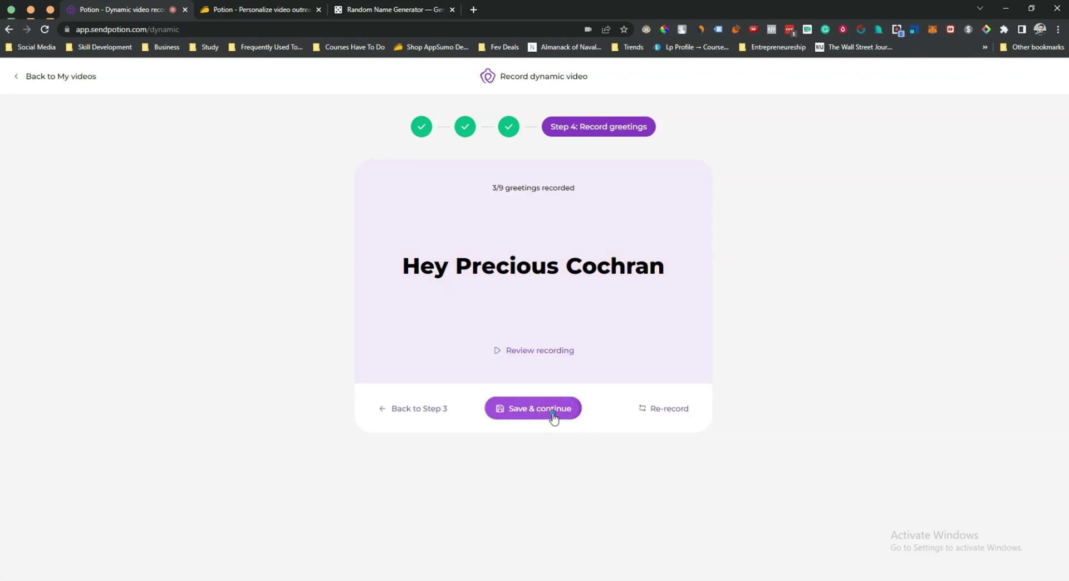
click(515, 411)
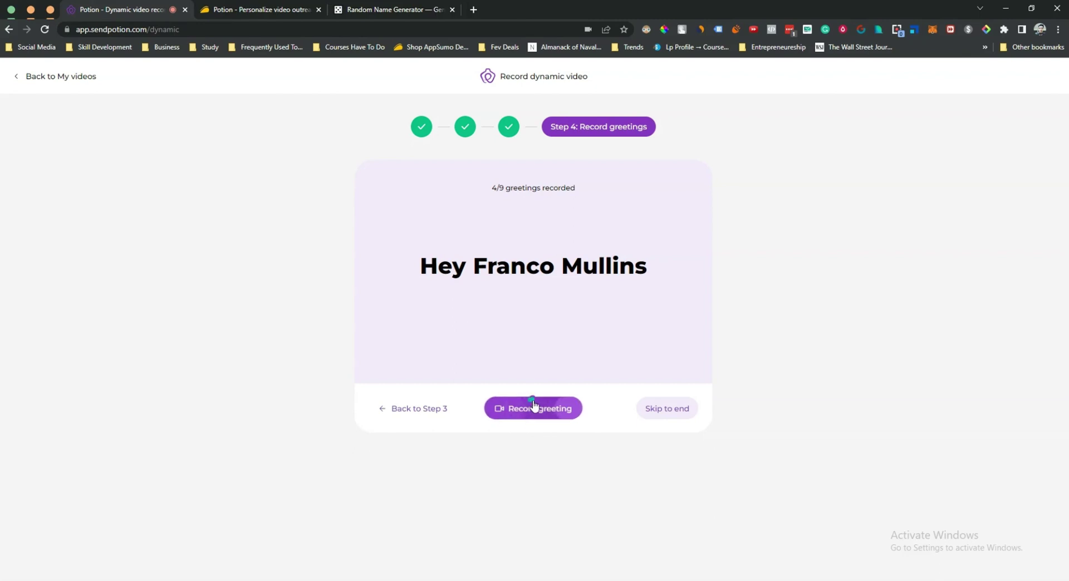
Record the remaining greeting so all nine greetings are confirmed as added.
click(530, 412)
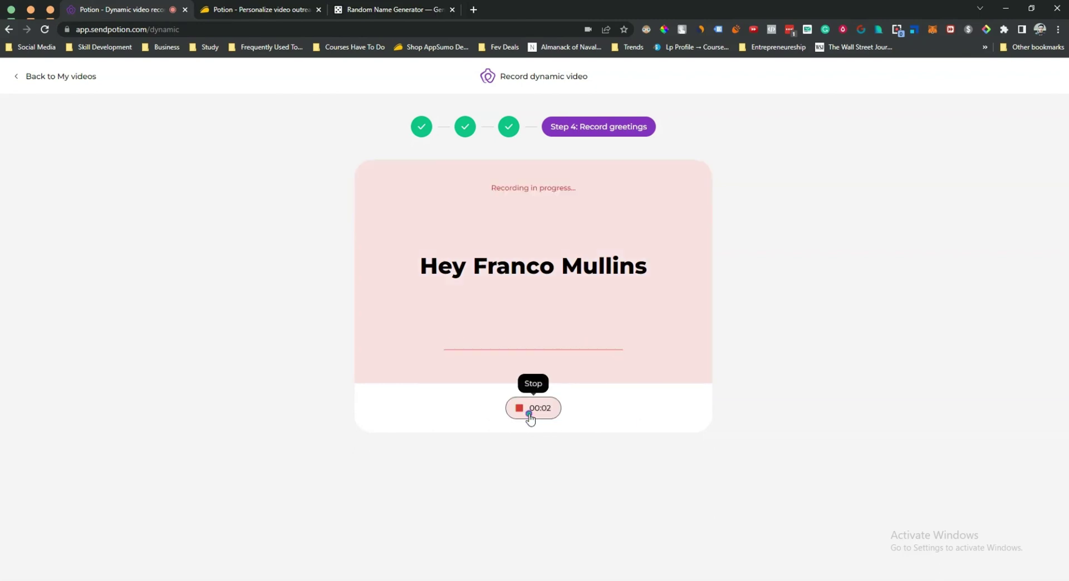
click(531, 412)
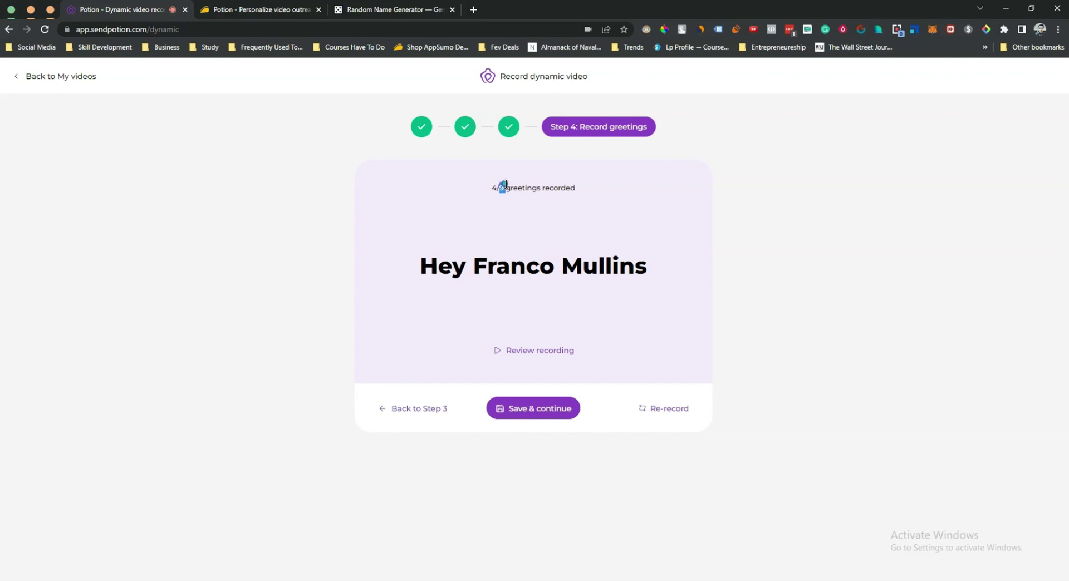
drag(505, 184, 507, 184)
click(509, 162)
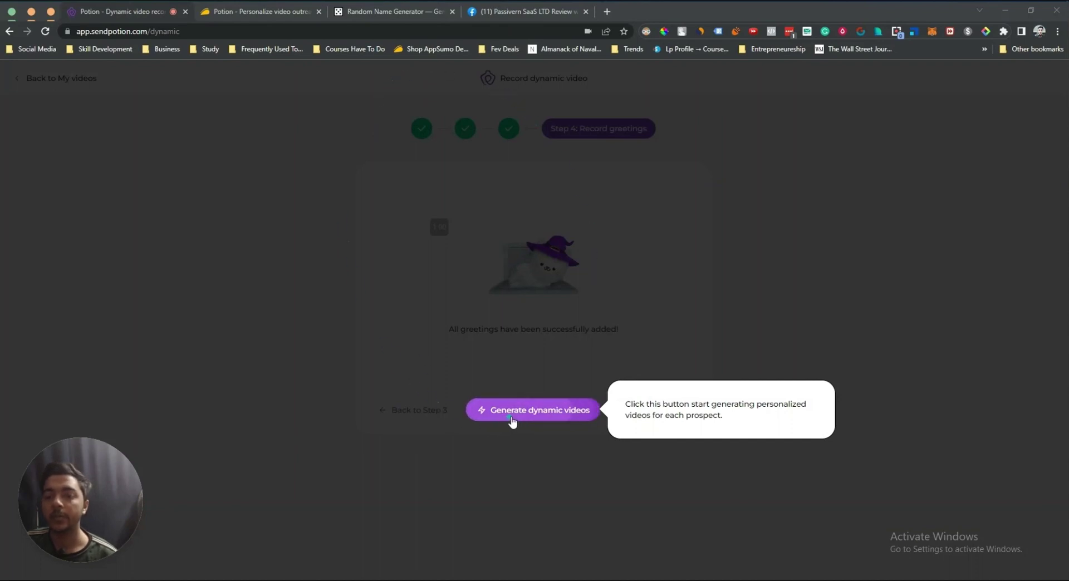
Generate the nine personalized videos and retitle the template 'For Passivern Video'.
click(539, 418)
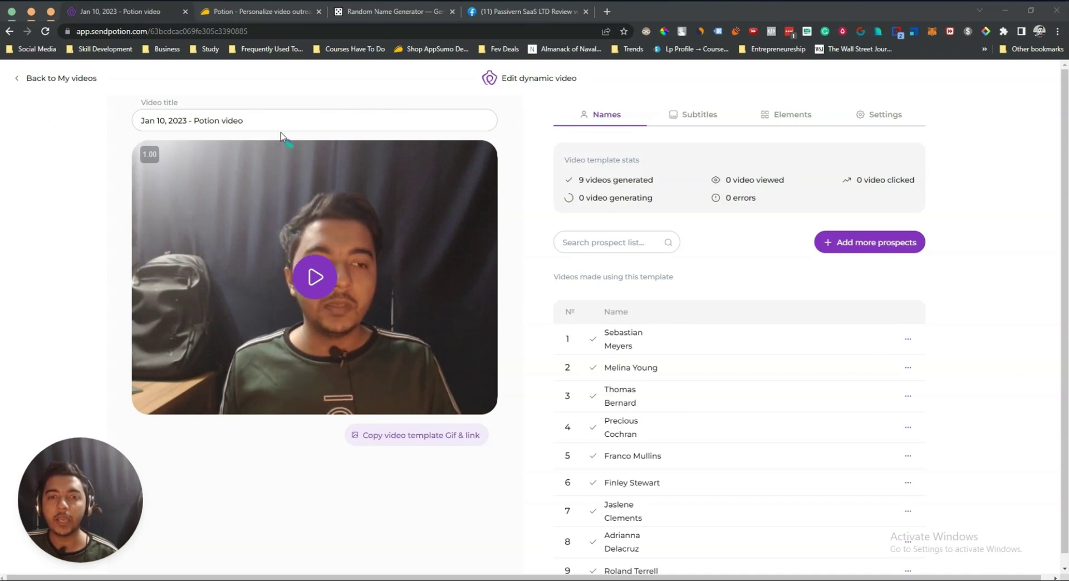
drag(263, 120, 138, 126)
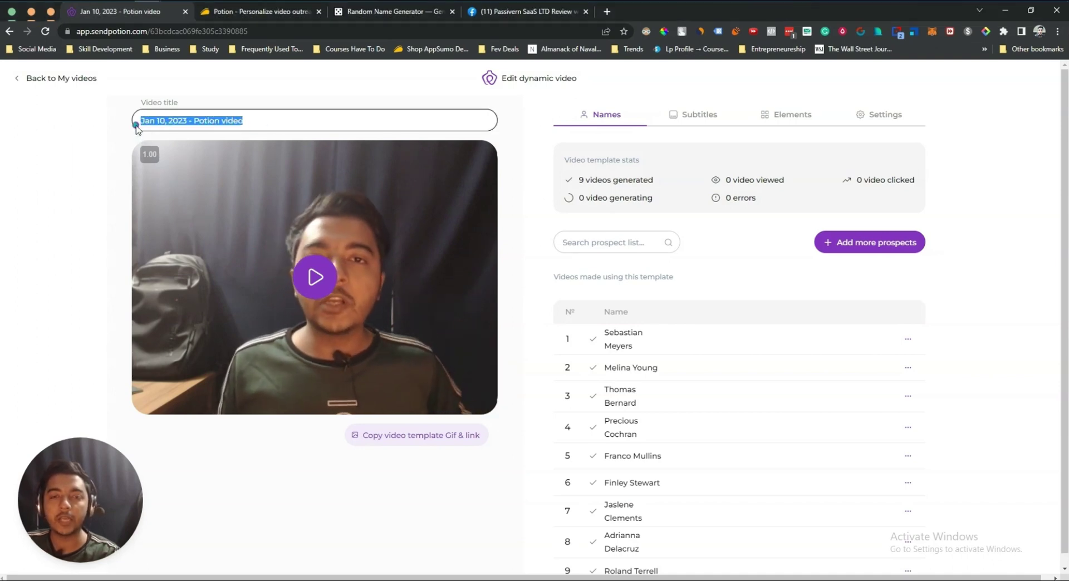
text(For)
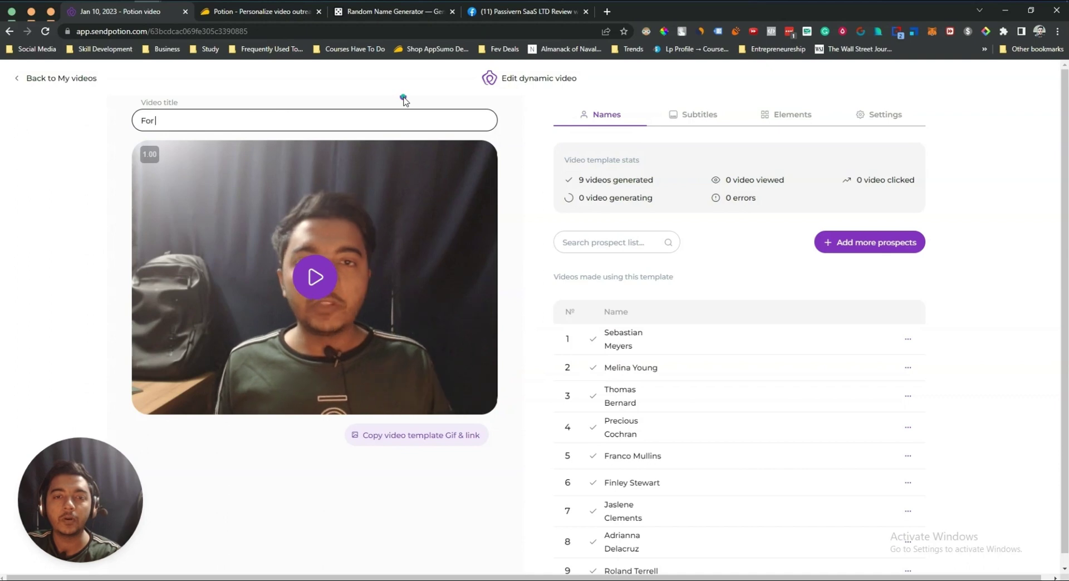
text( Passivern Video)
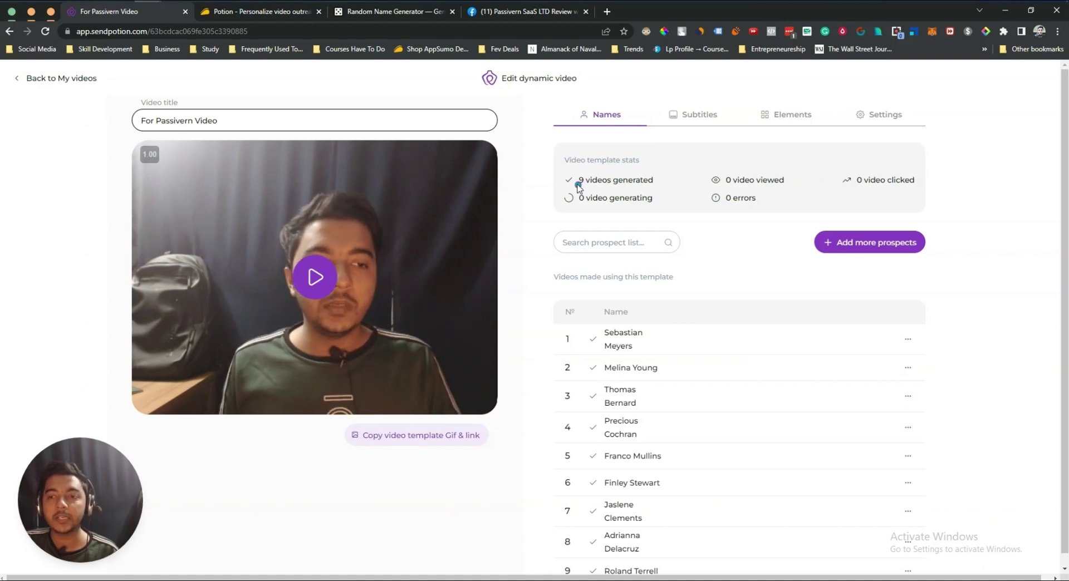
drag(577, 187, 648, 191)
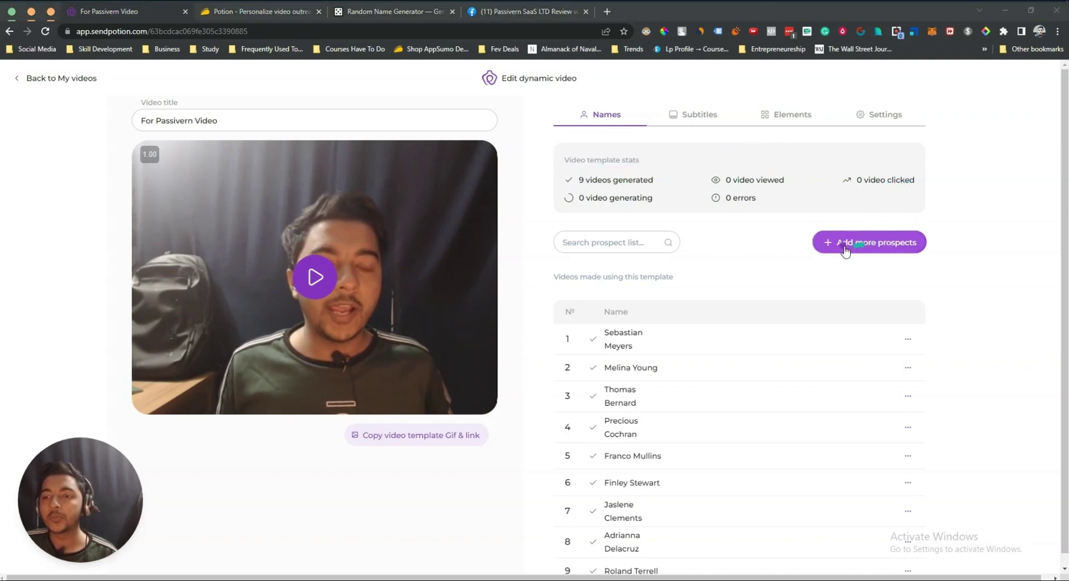
Open the fifth prospect's personalized video from the Names list and play it.
scroll(600, 354, down, 1)
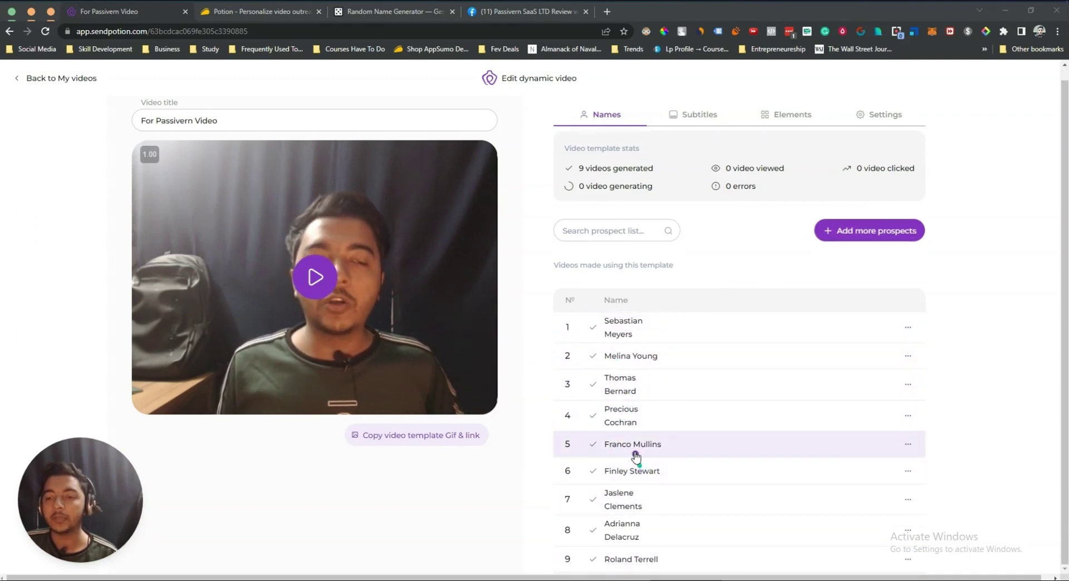
click(662, 448)
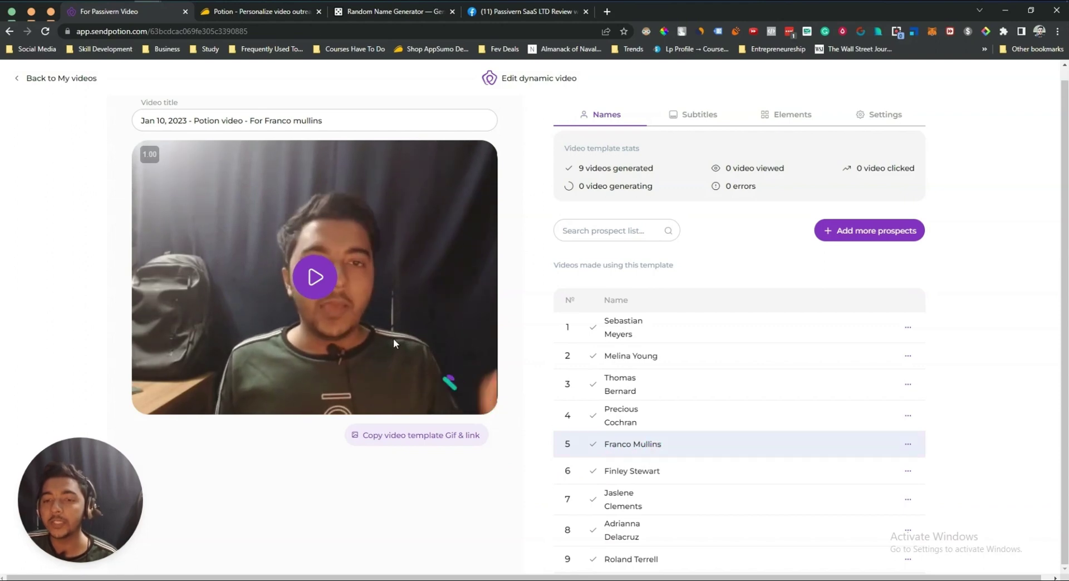
click(331, 281)
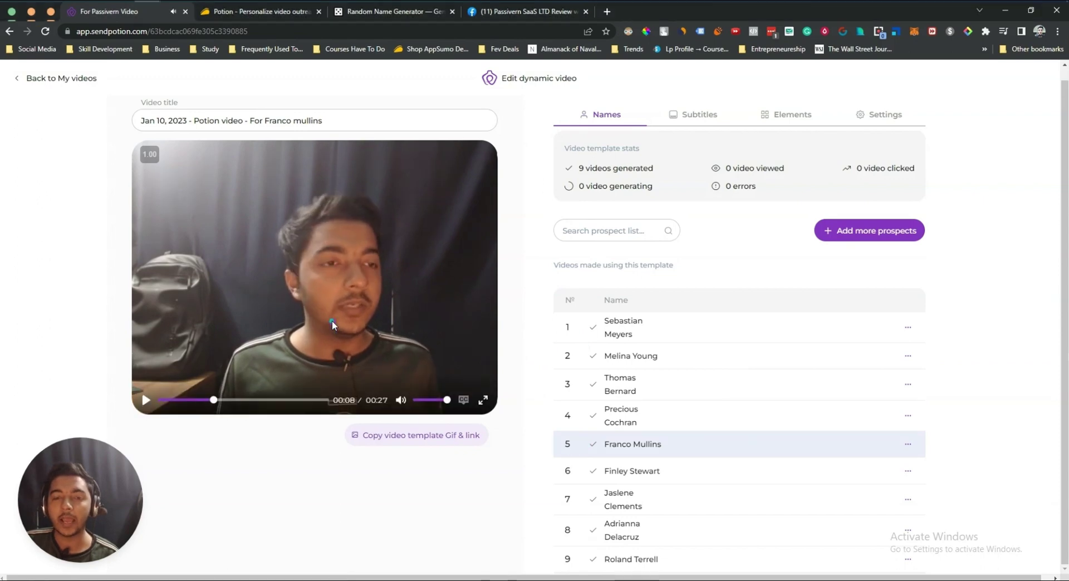
Rewind the video to the start, replay it and pause at 0:04.
drag(252, 382, 286, 368)
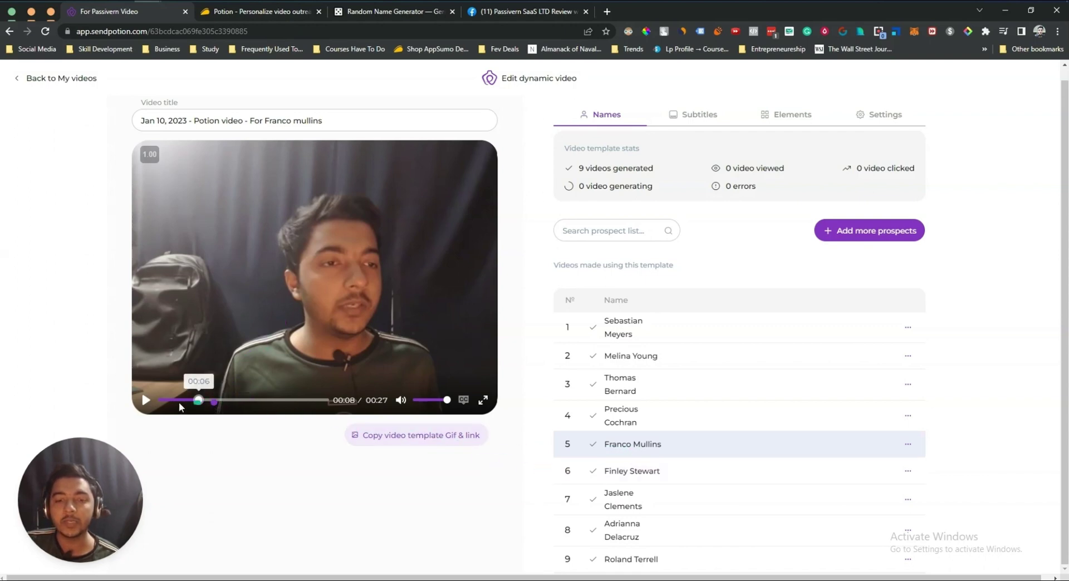
drag(178, 402, 161, 400)
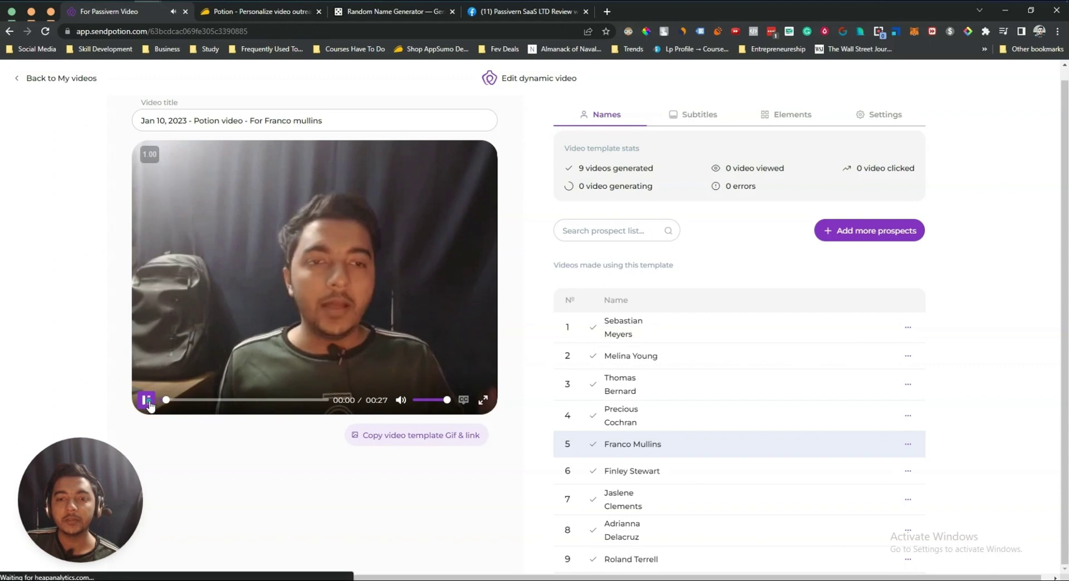
click(149, 404)
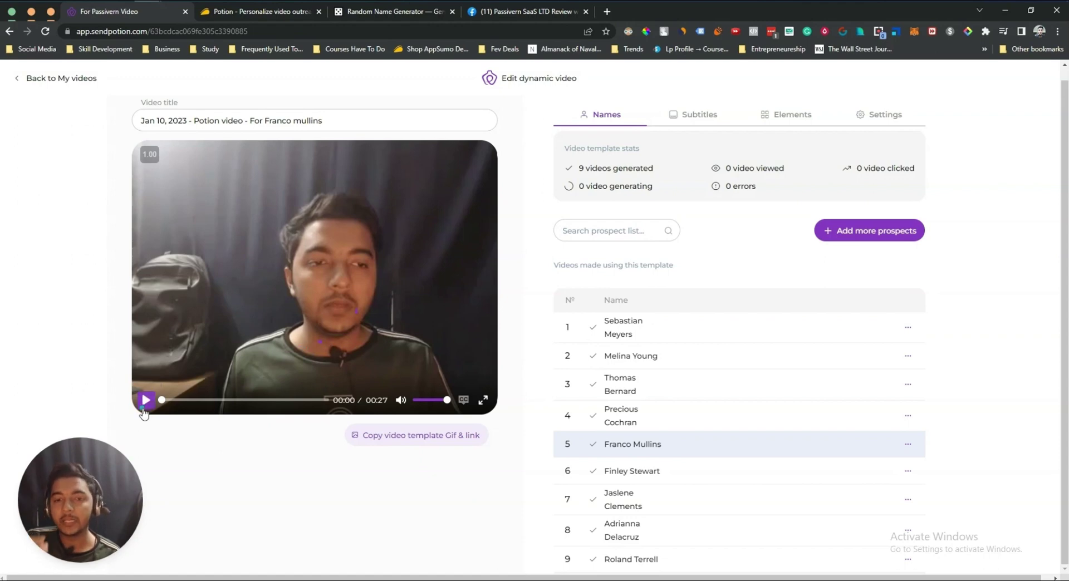
click(143, 410)
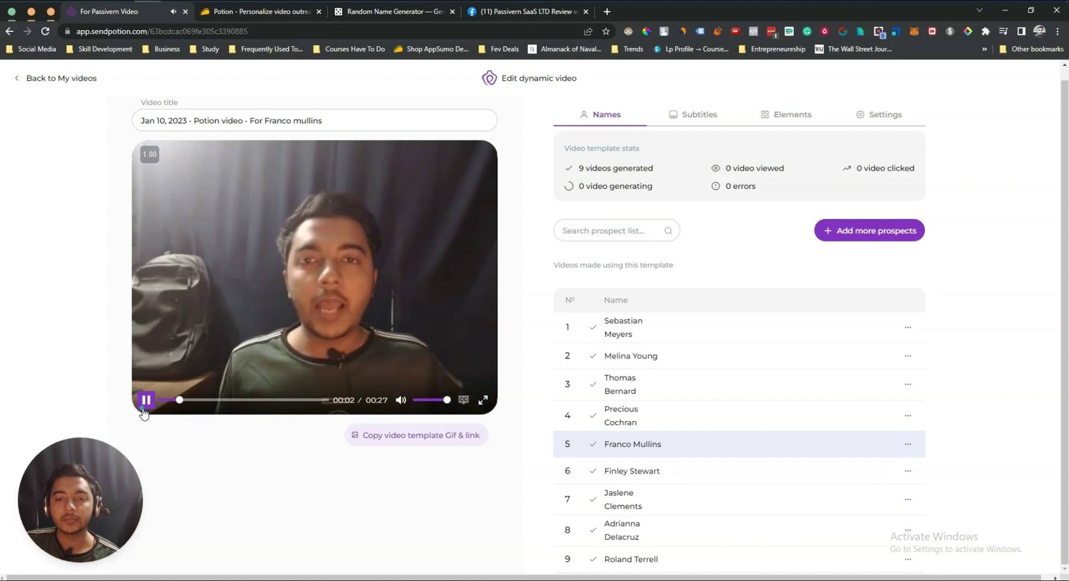
click(144, 401)
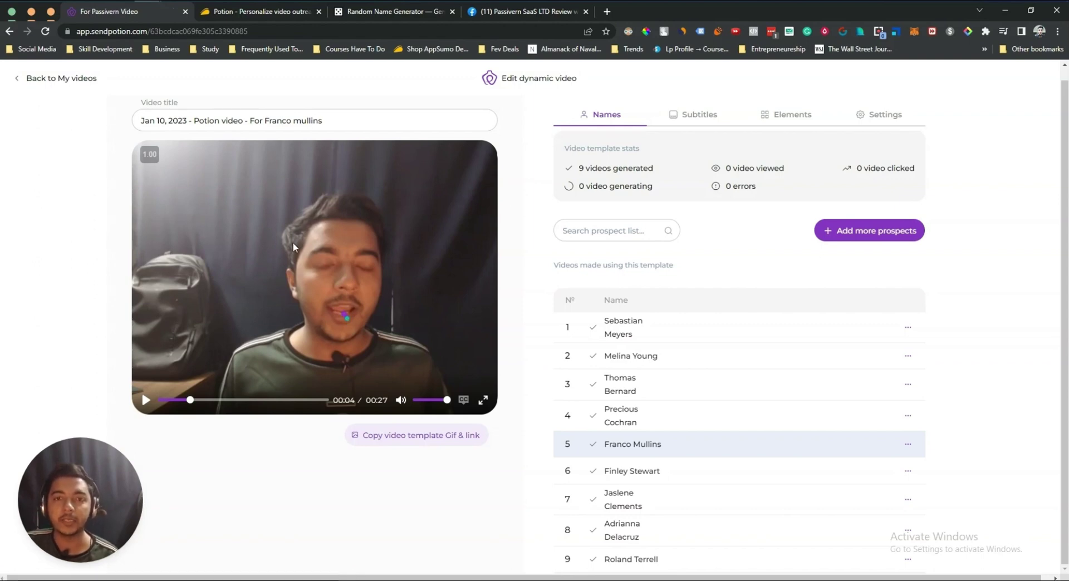
Review the auto-generated subtitle lines, then switch on Show subtitles so they display over the video.
click(697, 118)
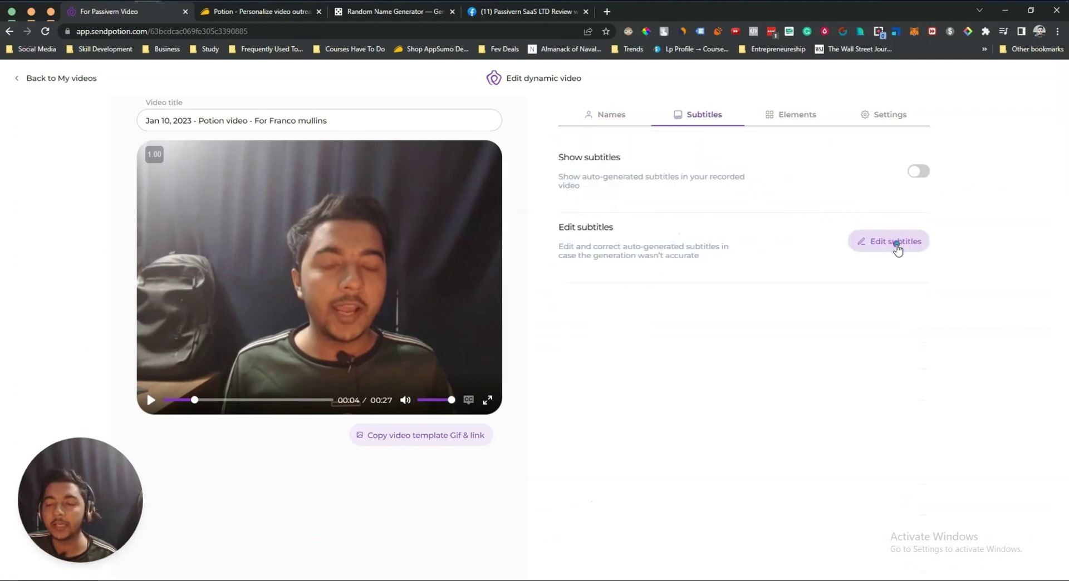
click(896, 245)
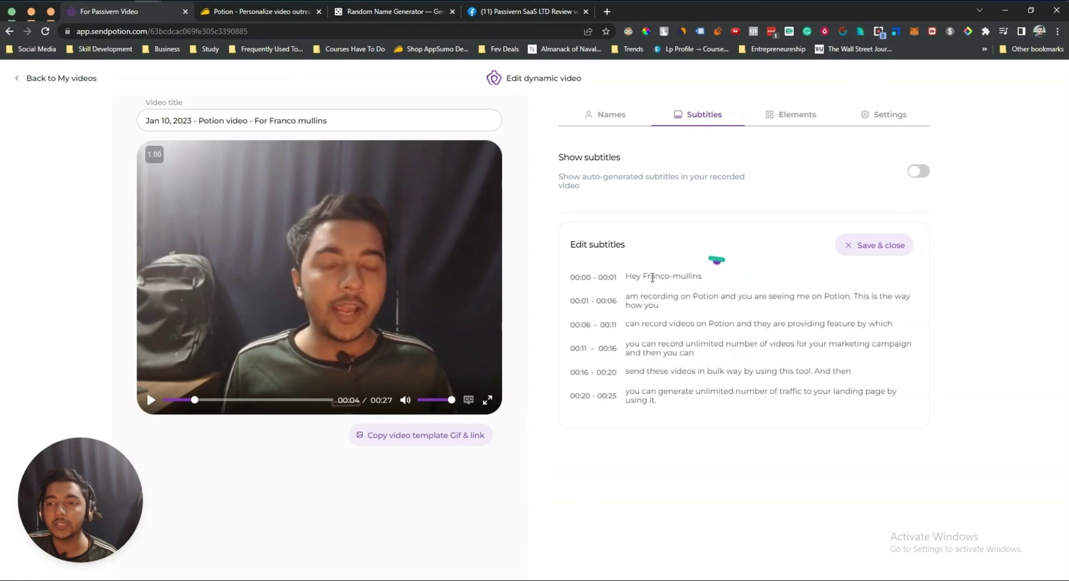
drag(632, 282, 706, 385)
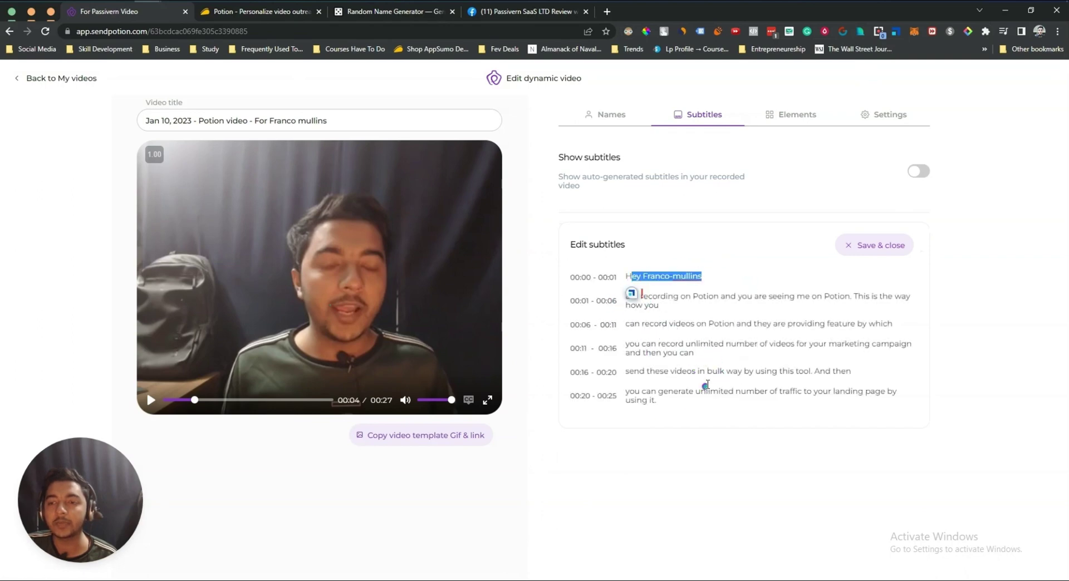
click(958, 302)
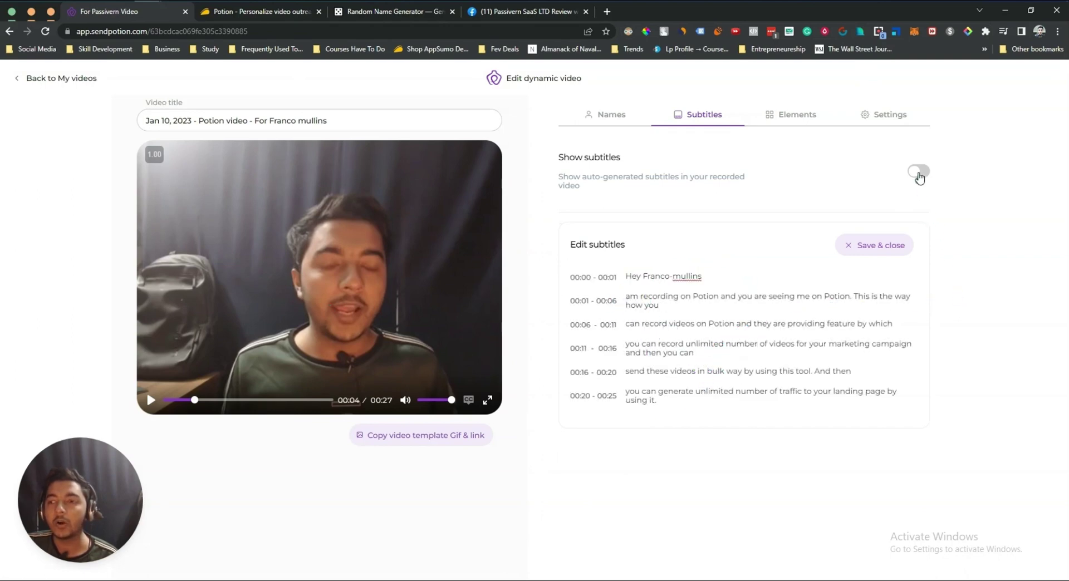
click(919, 174)
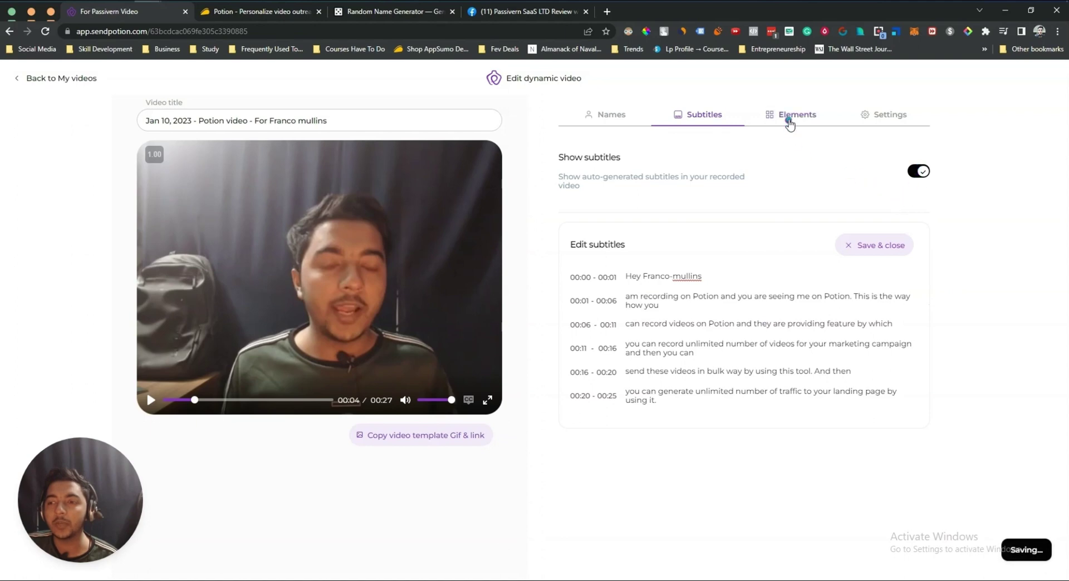
click(789, 117)
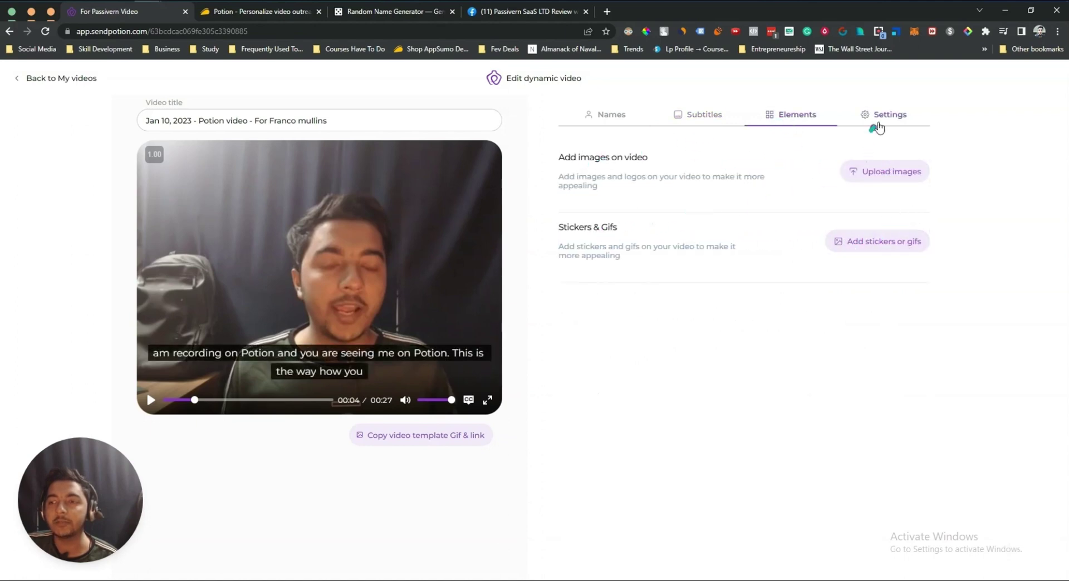
Watch the video in recipient-view preview with subtitles, then close the preview tab.
click(879, 122)
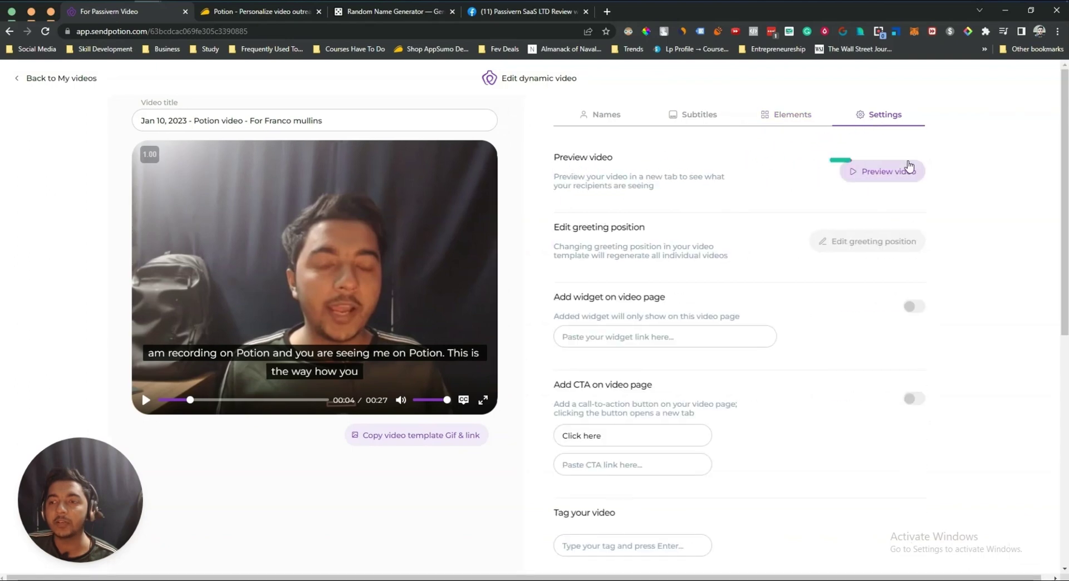
click(889, 174)
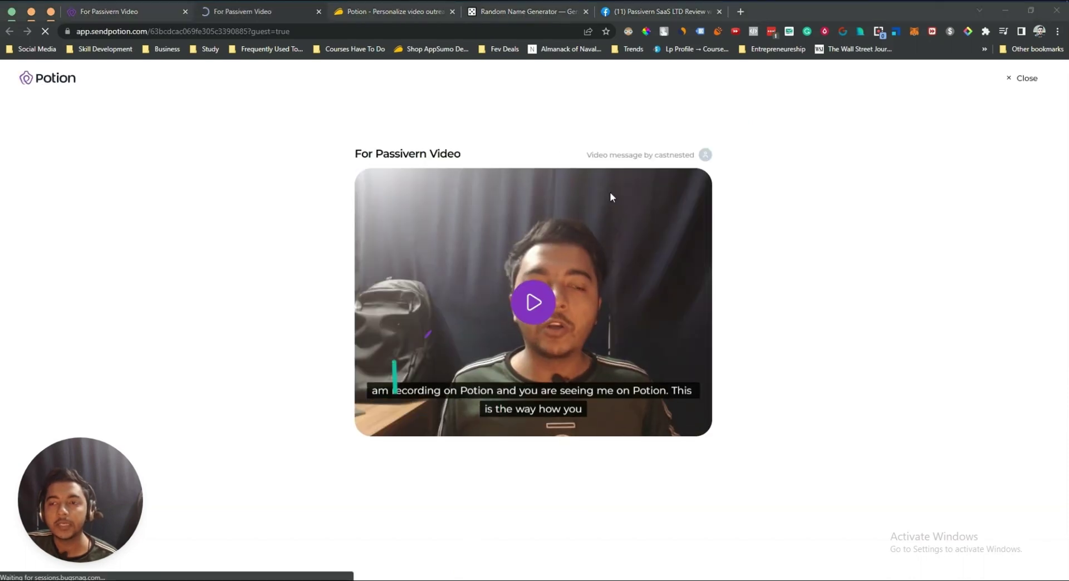
click(543, 303)
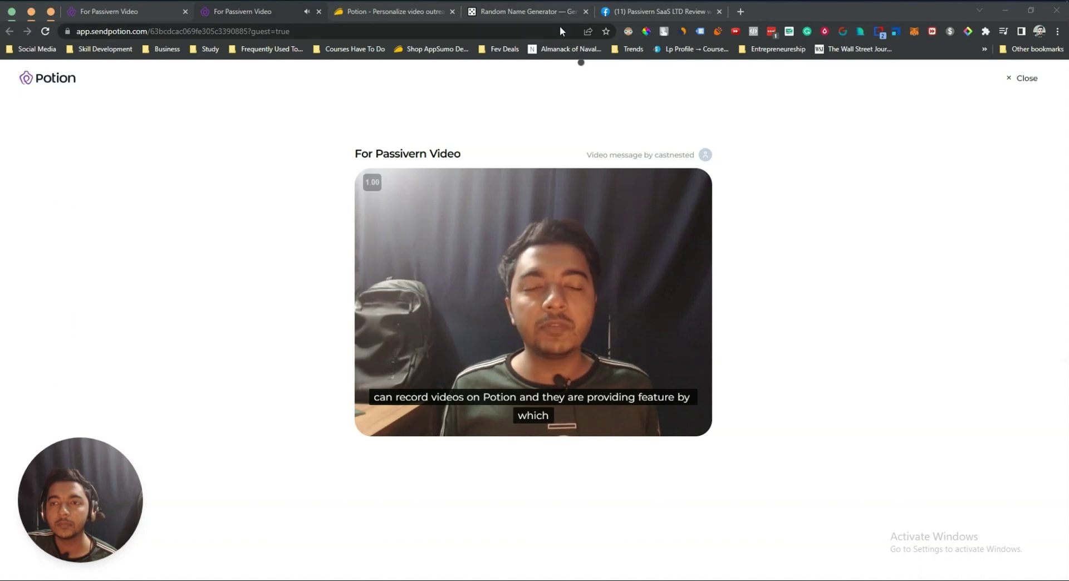
click(549, 313)
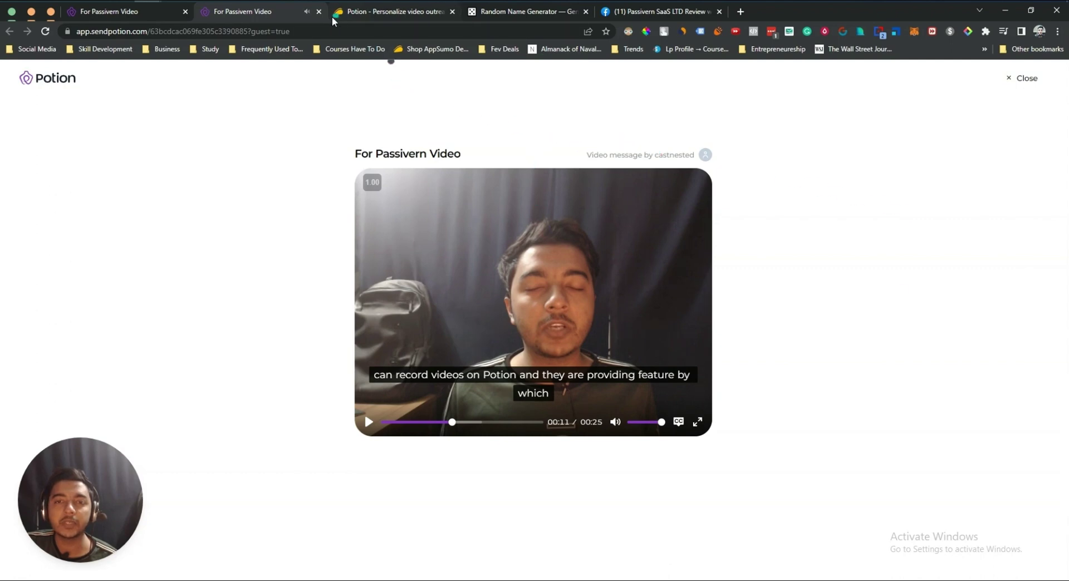
key(ctrl+w)
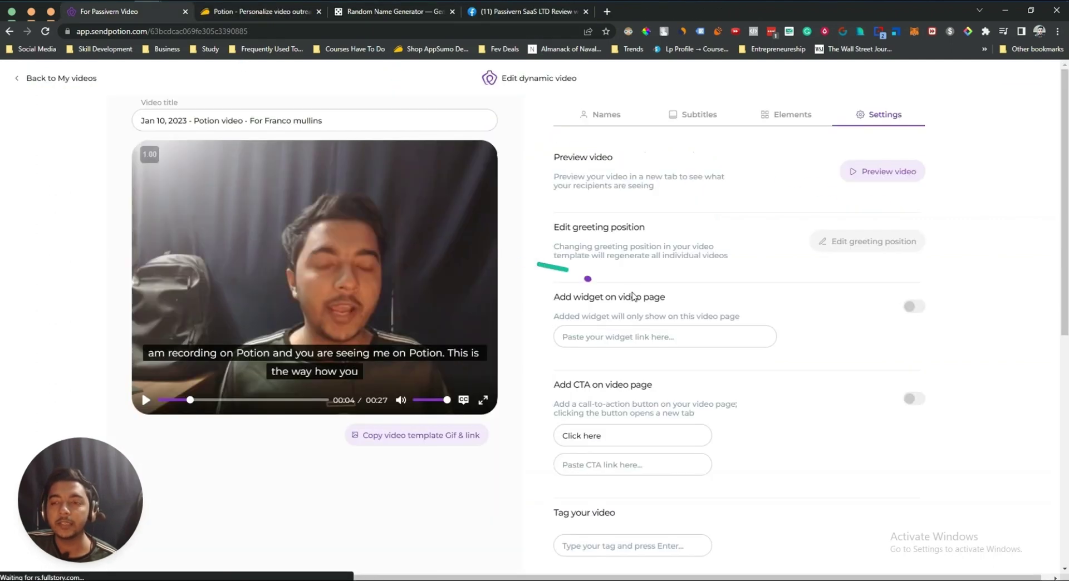
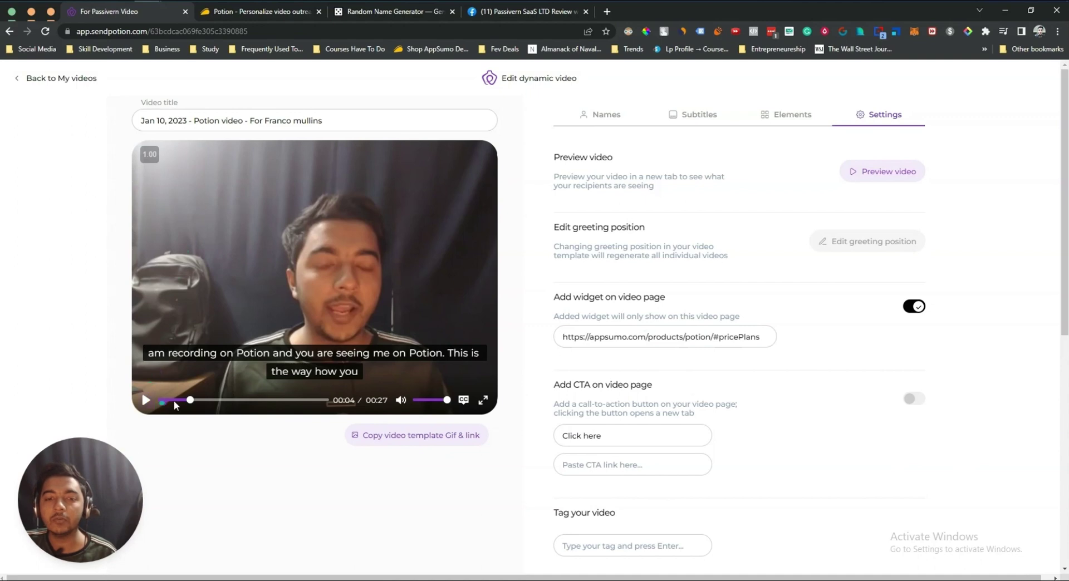
Replay the video preview from the start and pause it at 00:08.
click(171, 400)
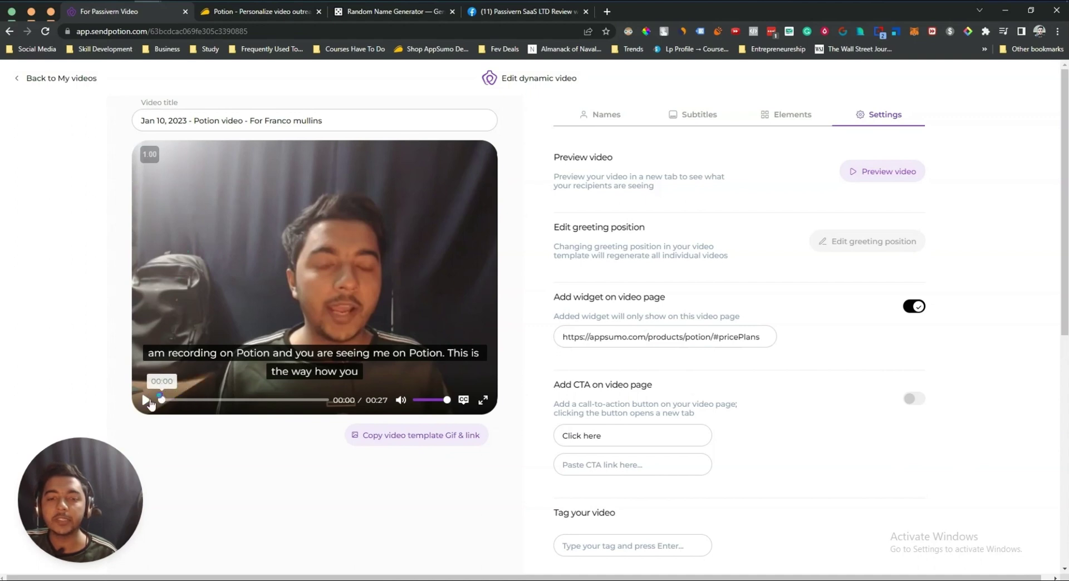
click(161, 400)
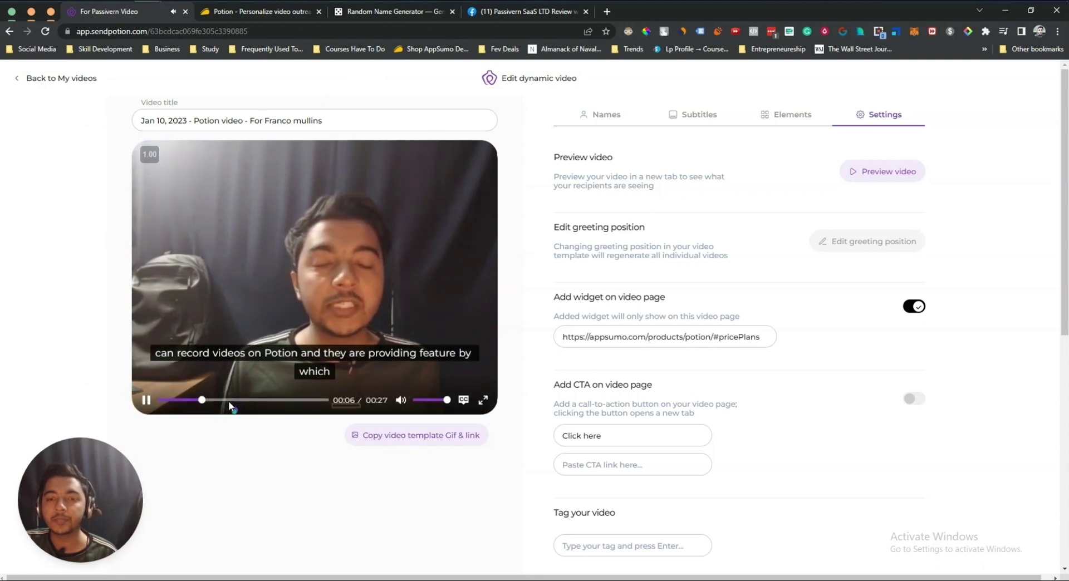
click(369, 239)
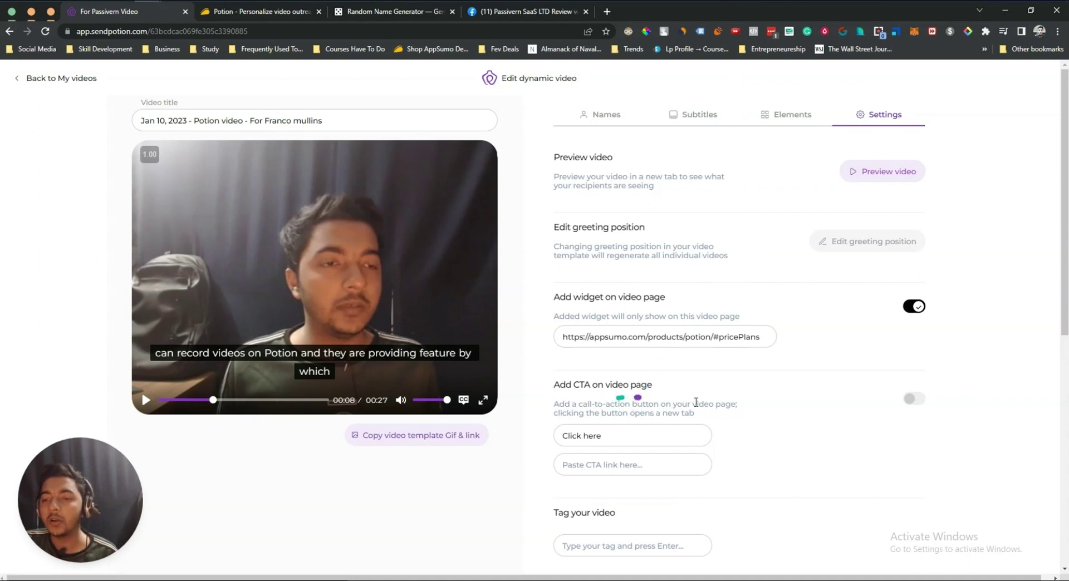
Link the call-to-action to the pasted AppSumo Potion URL and turn it on for the video page.
click(592, 434)
click(596, 462)
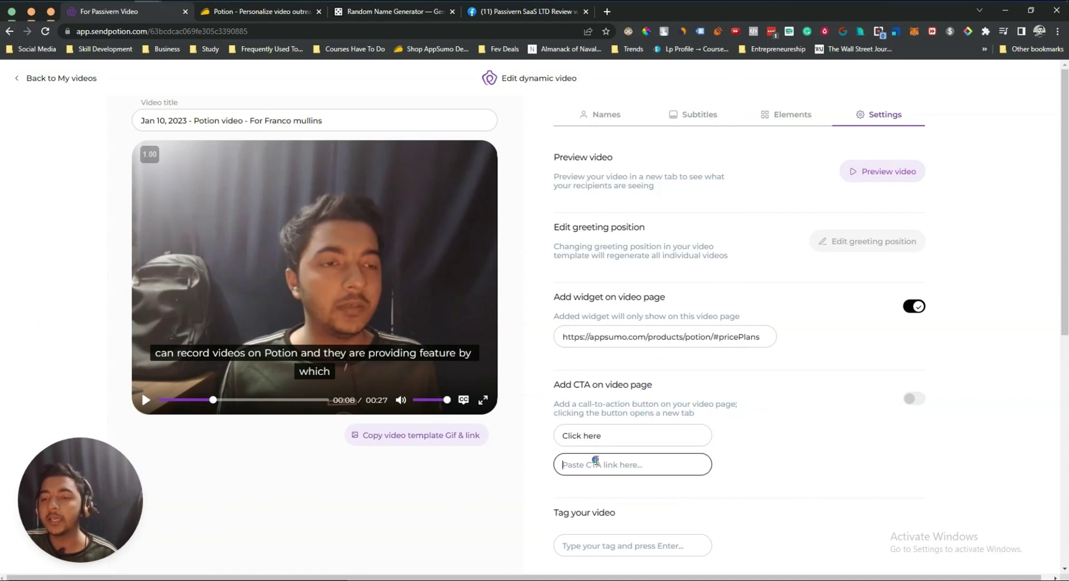
text(https://appsumo.com/products/potion/#pricePlans)
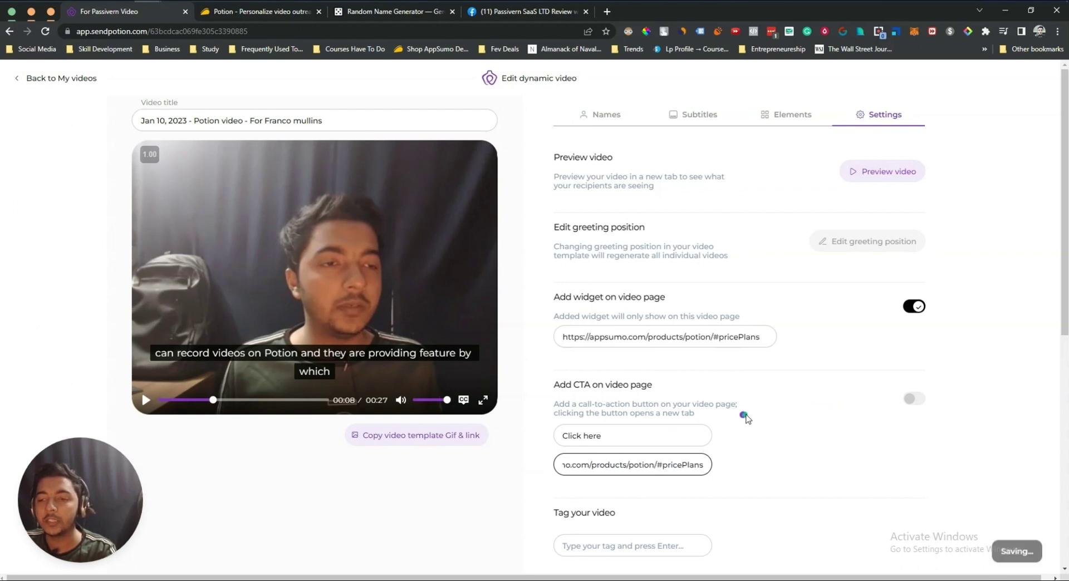
click(914, 400)
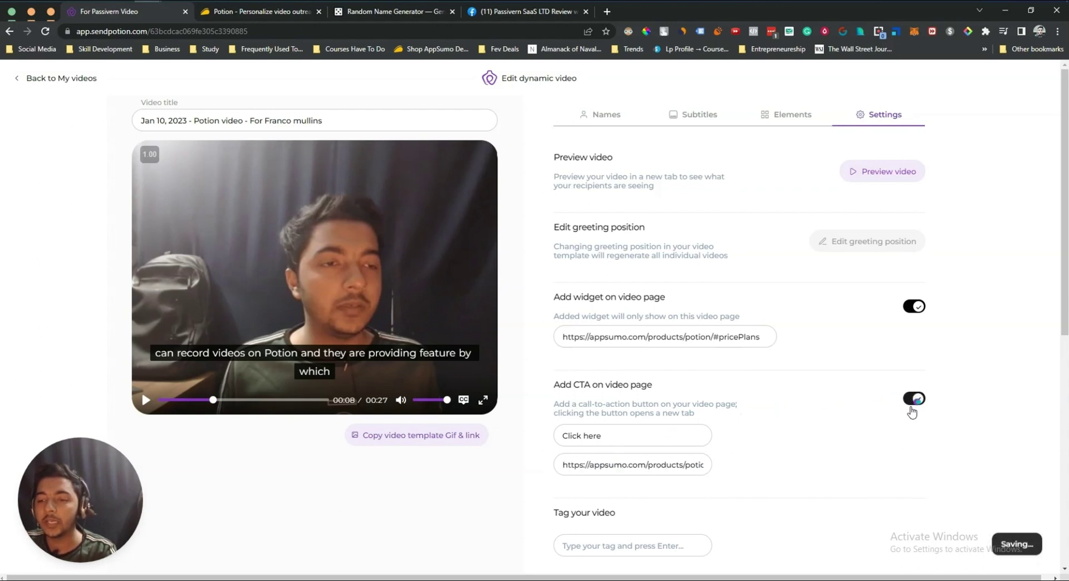
Tag the video 'test'.
scroll(879, 440, down, 2)
click(601, 436)
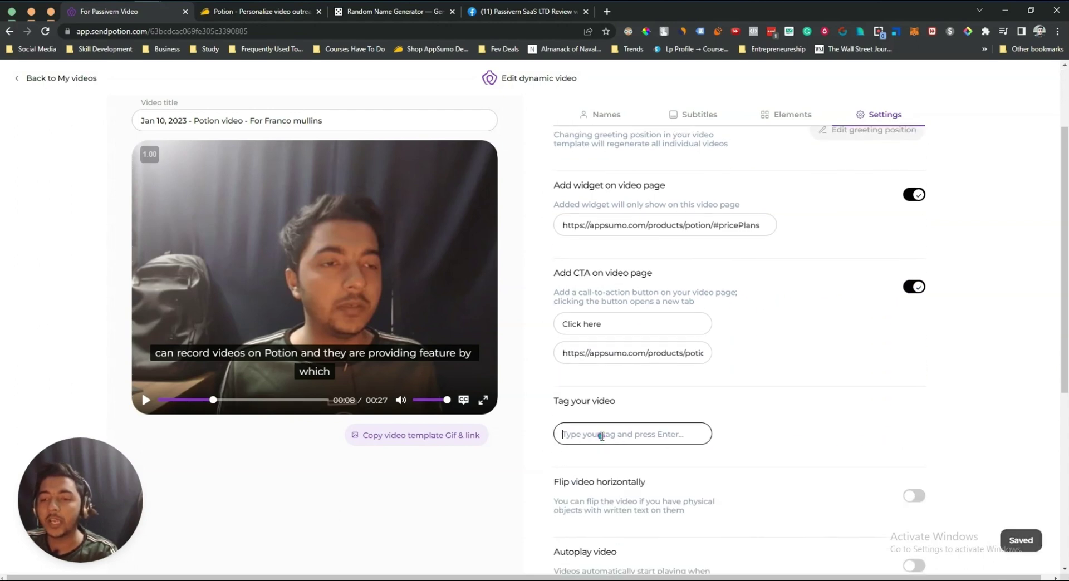
text(te)
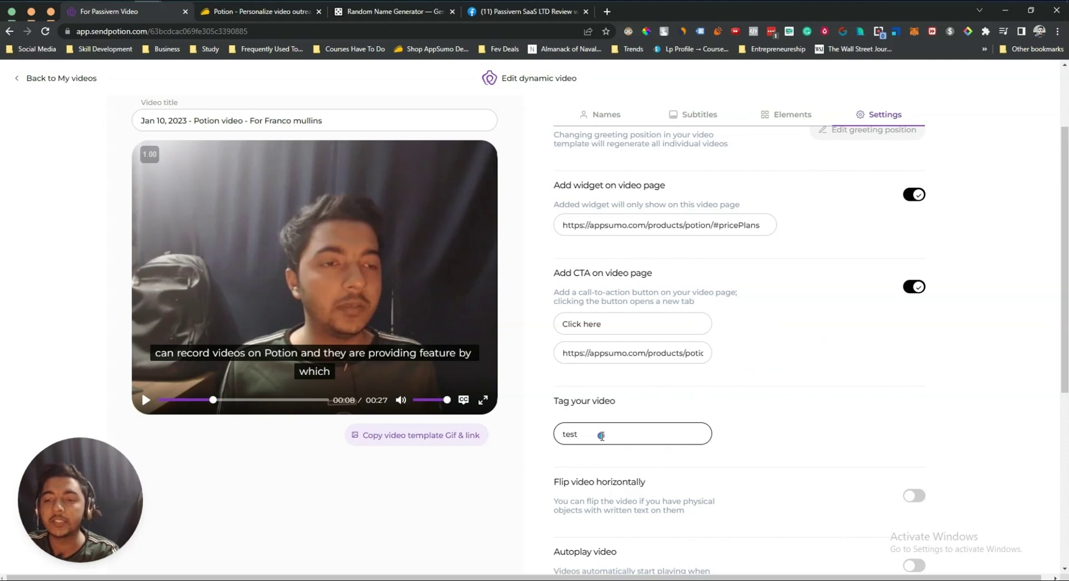
text(st)
key(Return)
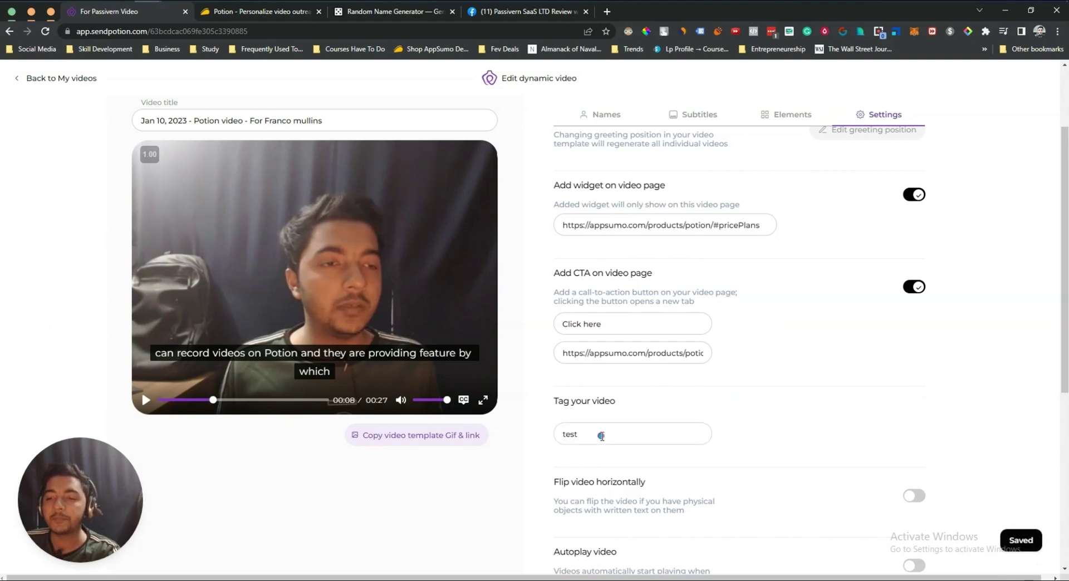
scroll(578, 444, down, 2)
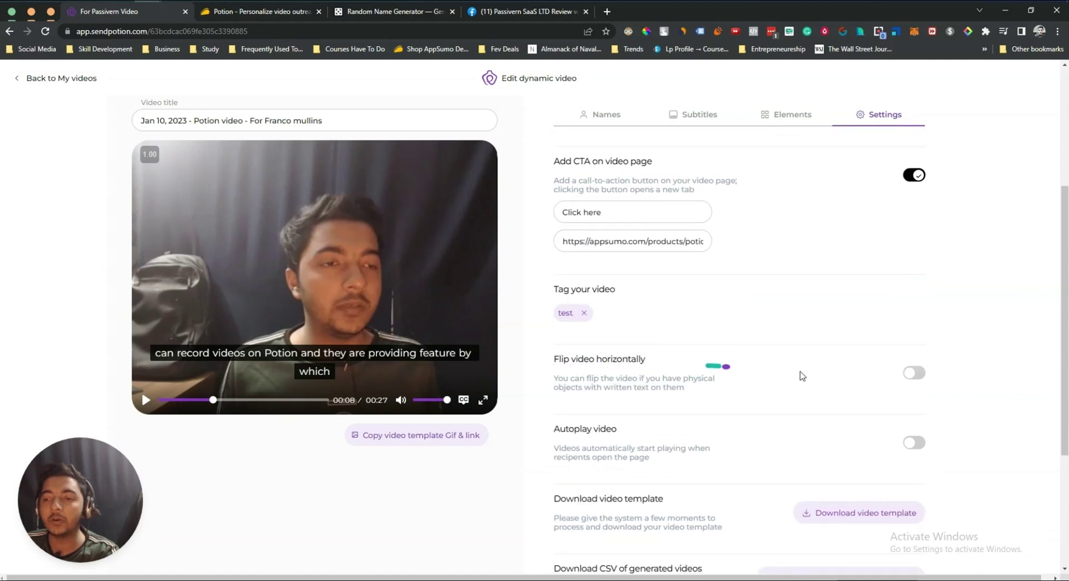
click(914, 378)
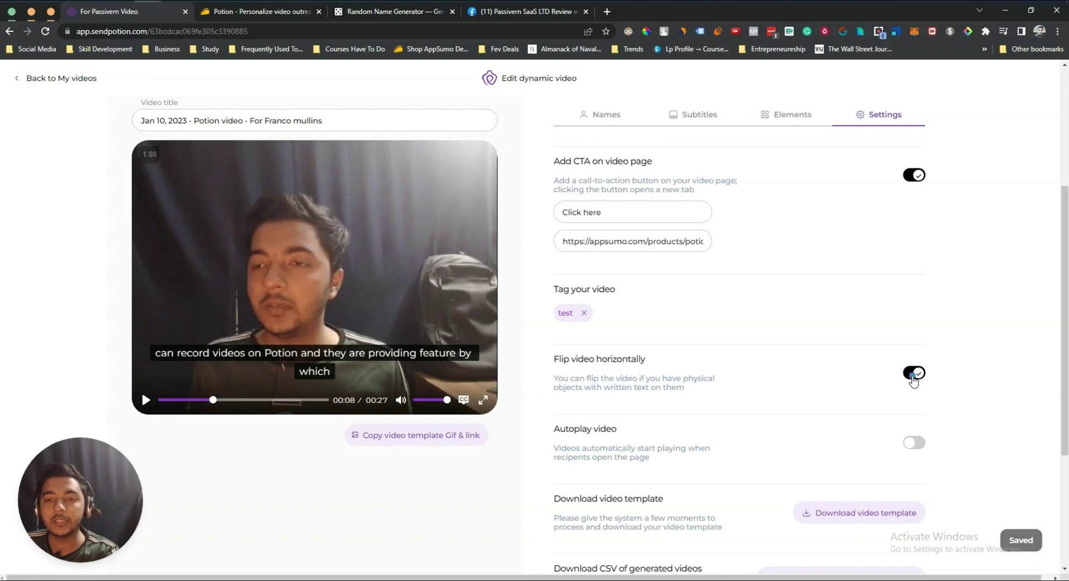
click(913, 376)
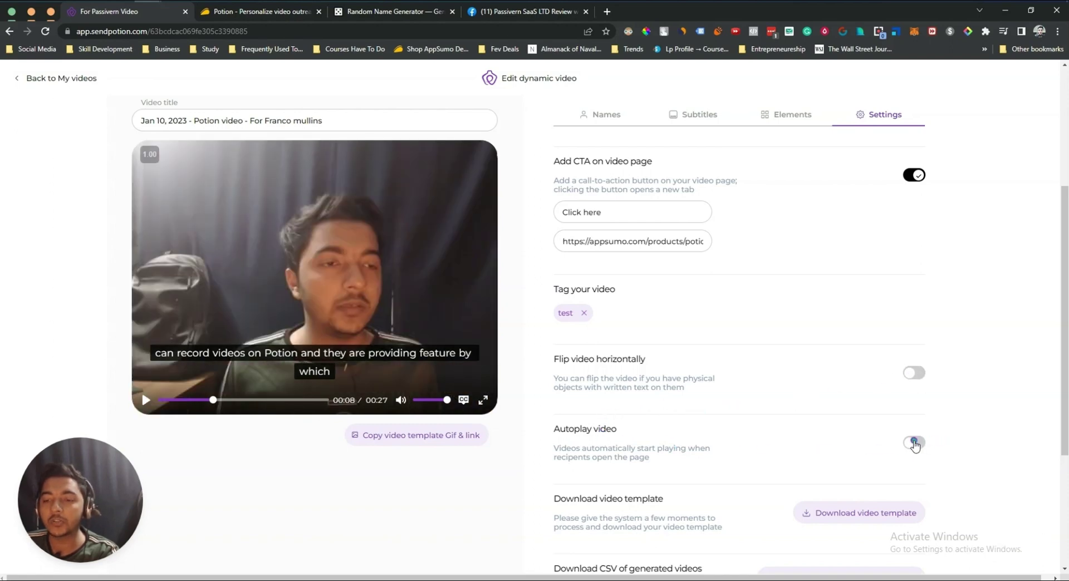
scroll(919, 445, down, 1)
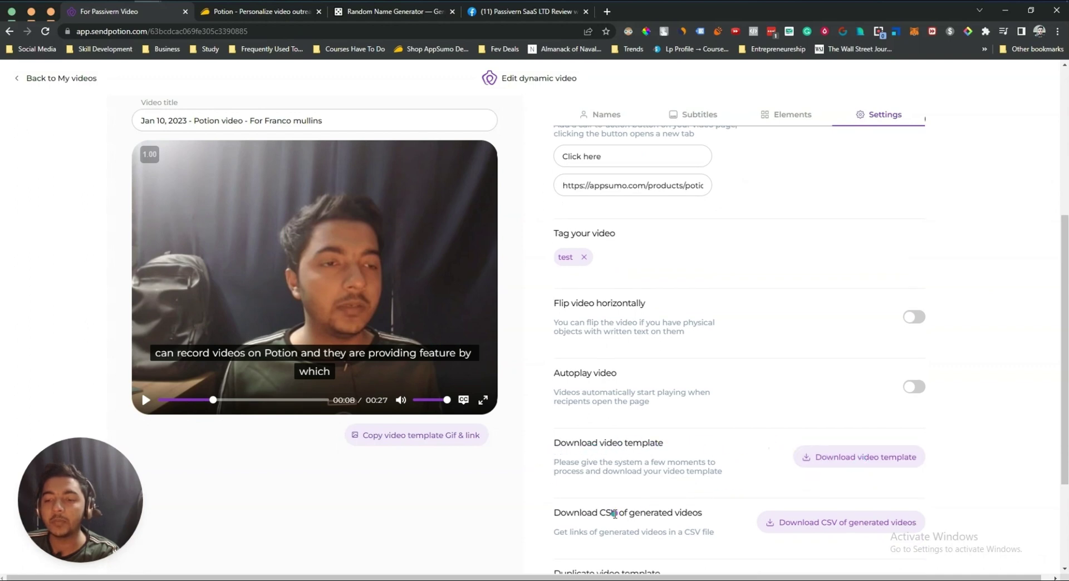
scroll(613, 501, down, 2)
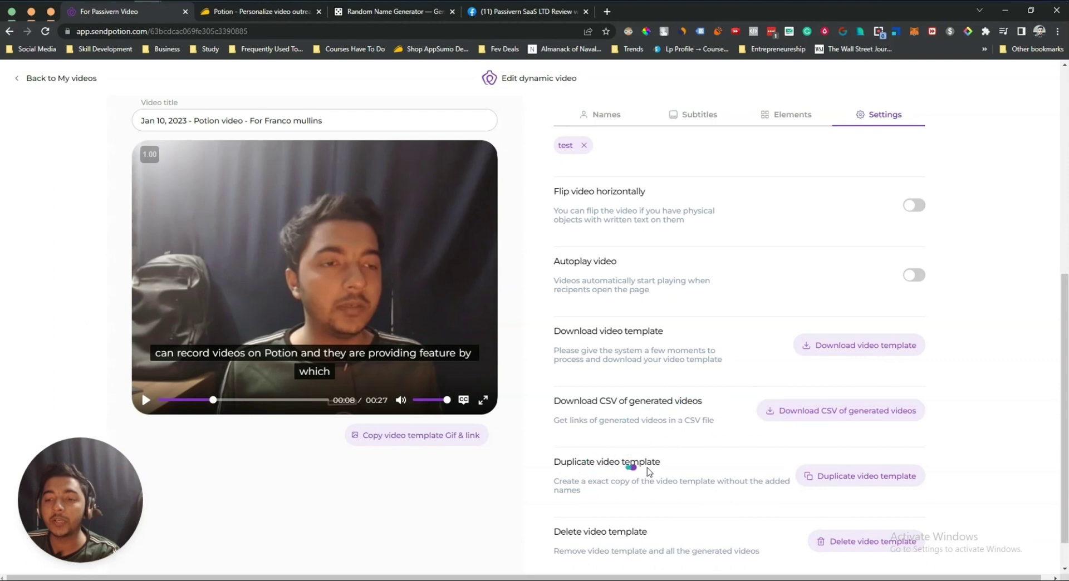
scroll(597, 477, down, 1)
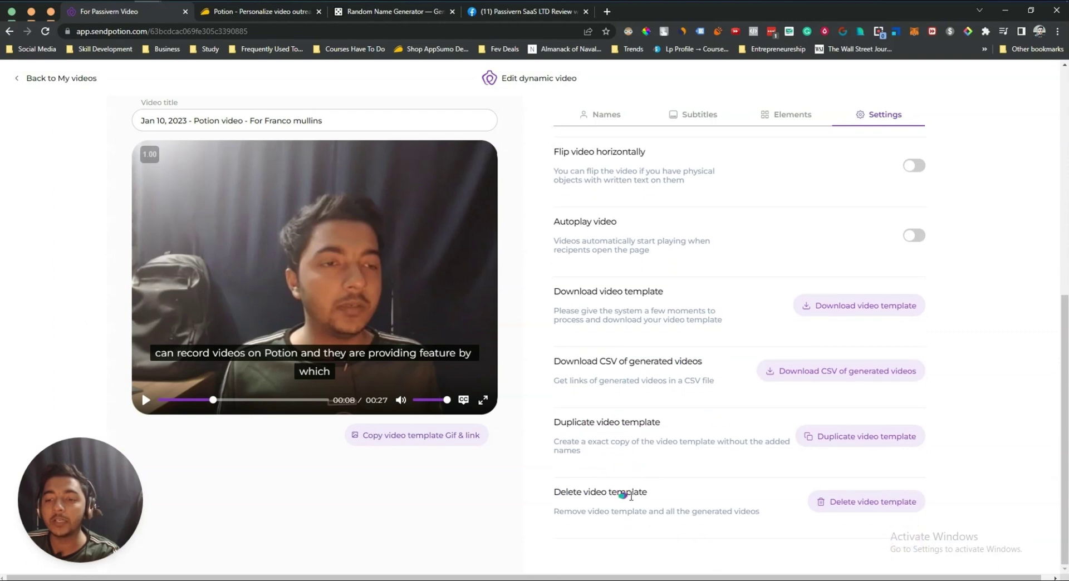
scroll(670, 500, up, 8)
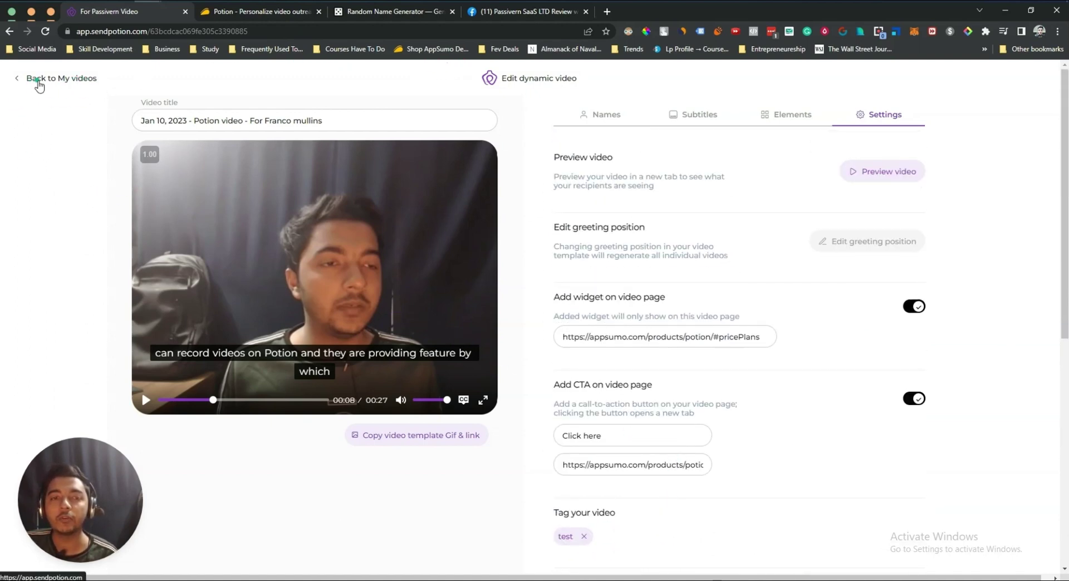
Go from My videos to Teleprompter and view the Cold opener, then the Follow-up script.
click(38, 80)
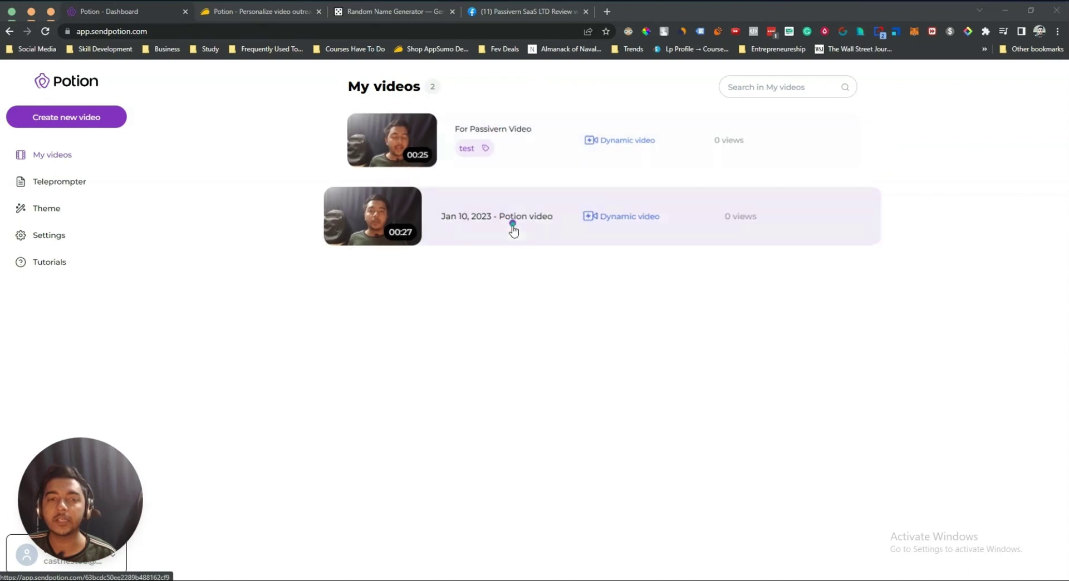
click(59, 183)
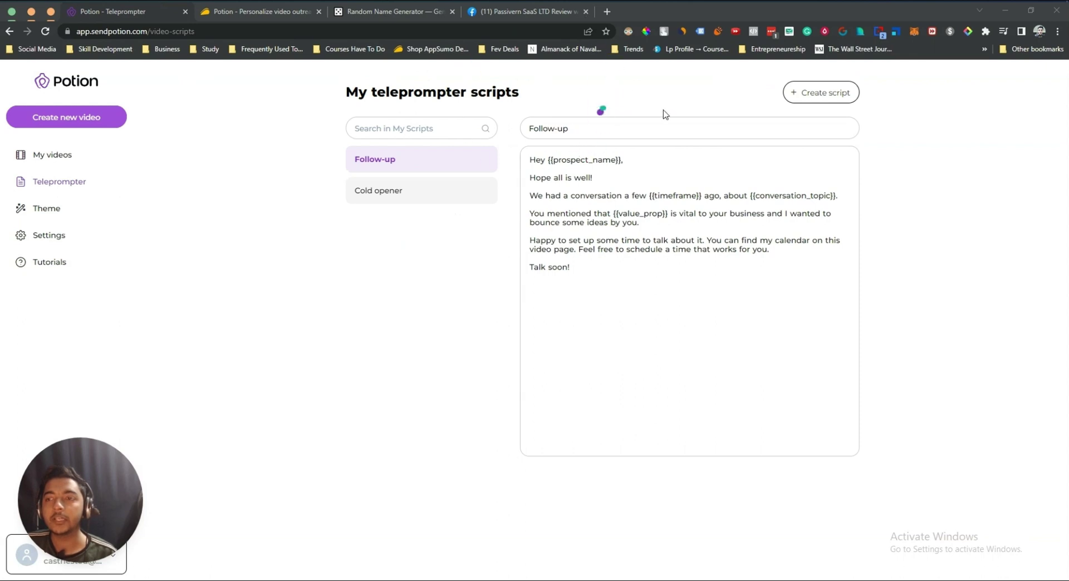
click(376, 193)
click(381, 158)
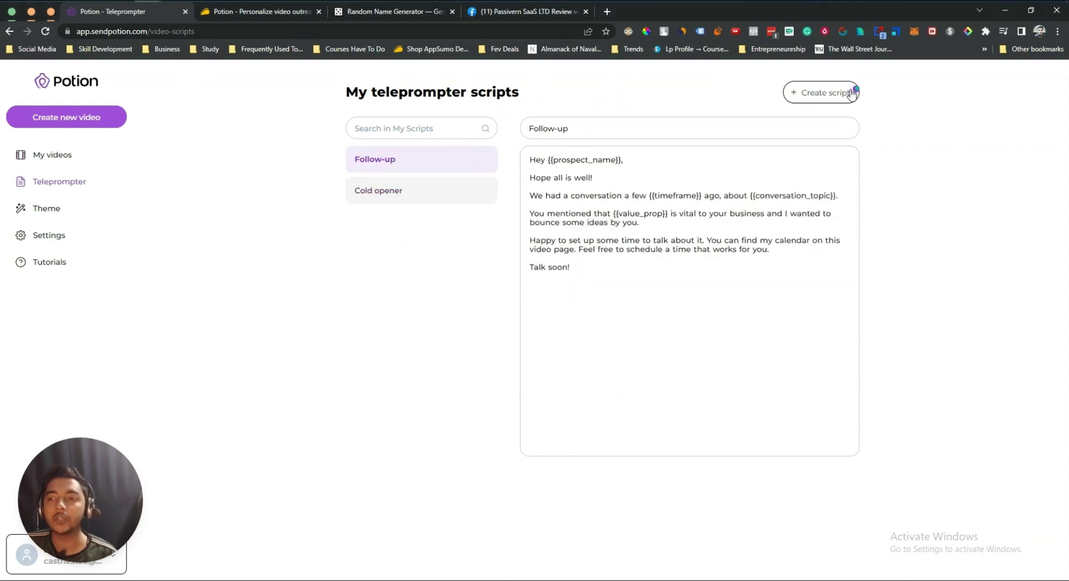
Write a new Test Telepromoter script: 'Hope you subscribed to this channel. And now I am recording the review video of Potion.'.
click(805, 94)
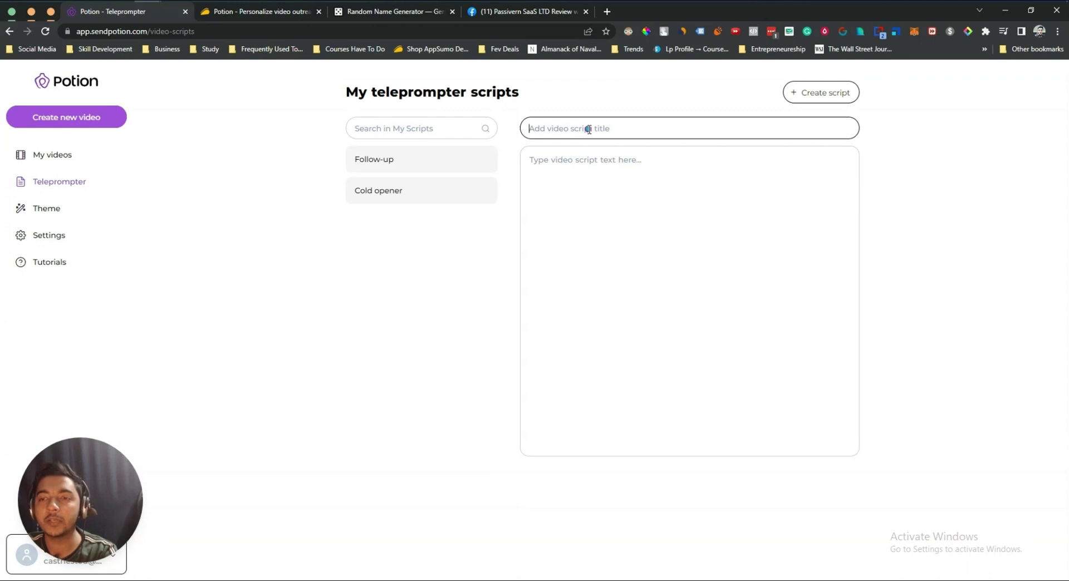
text(Test Telepromoter)
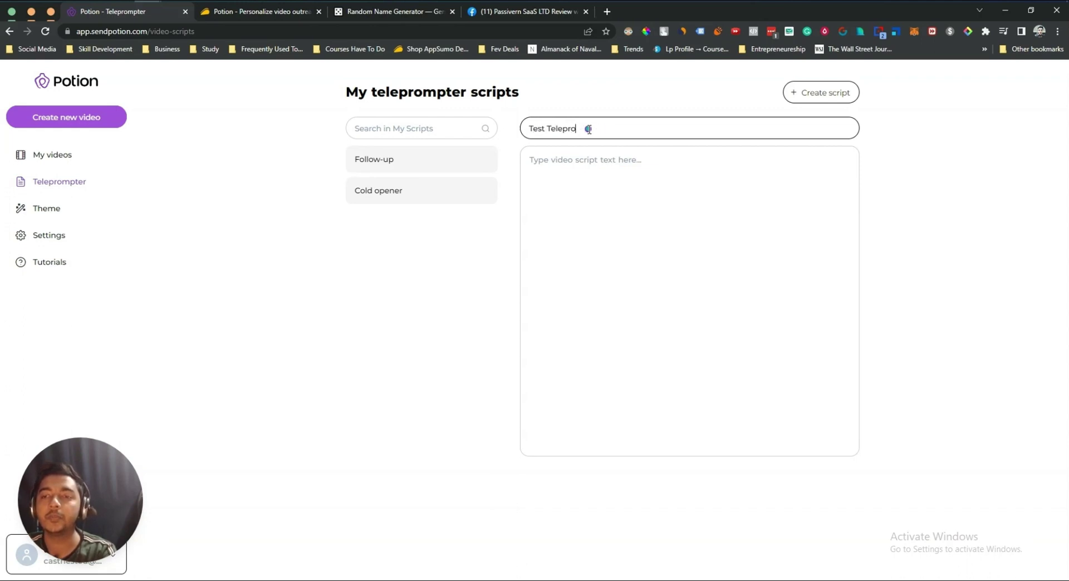
click(595, 182)
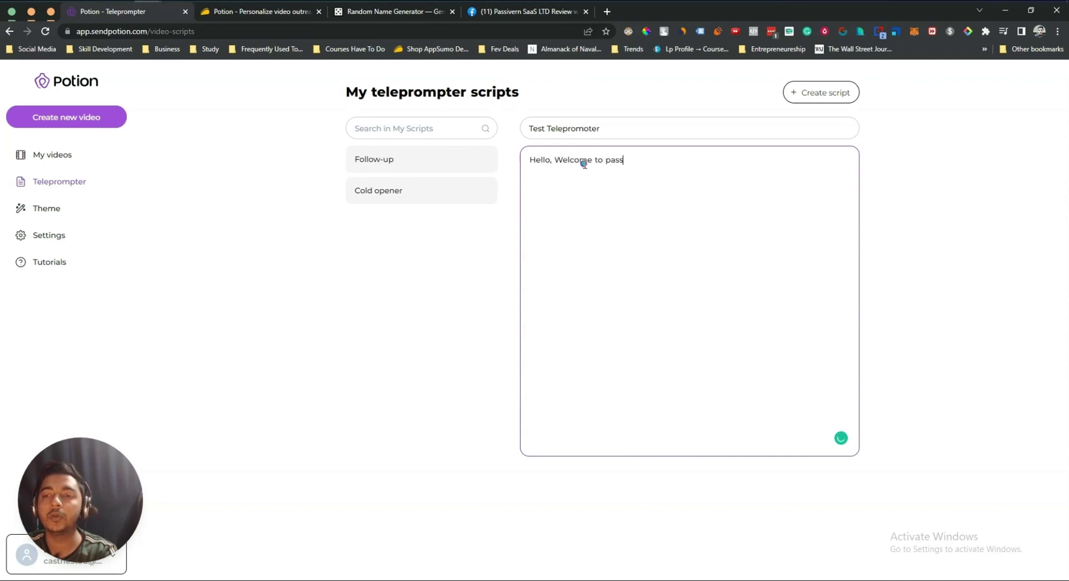
text(J)
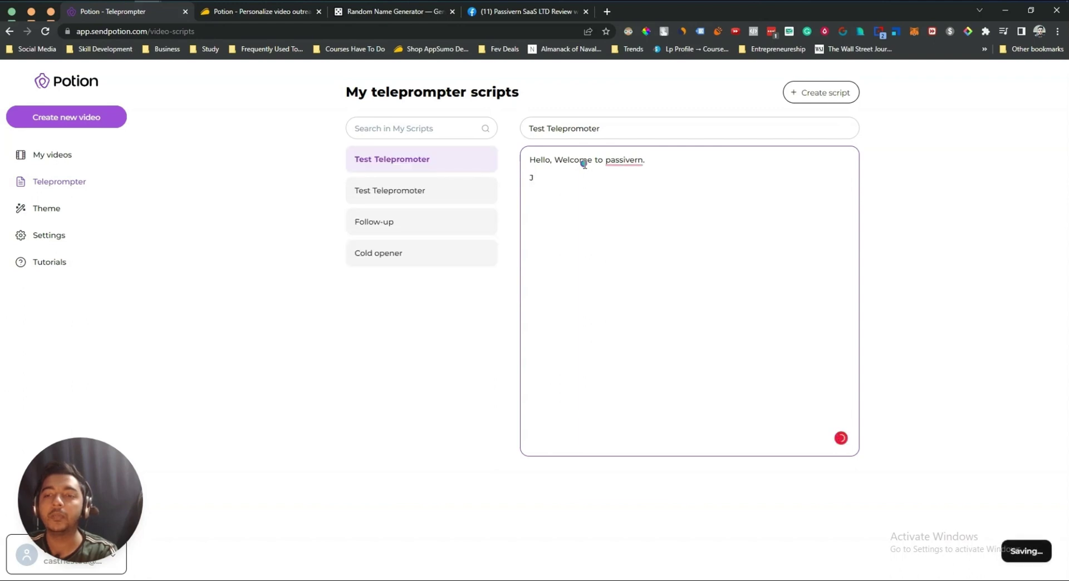
key(BackSpace)
text(hOPE )
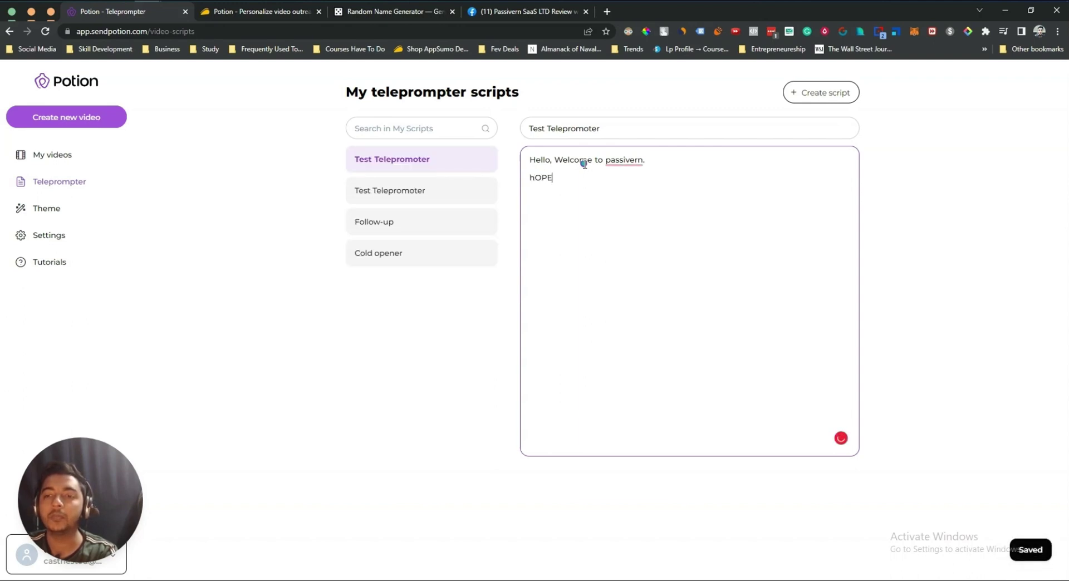
text(H)
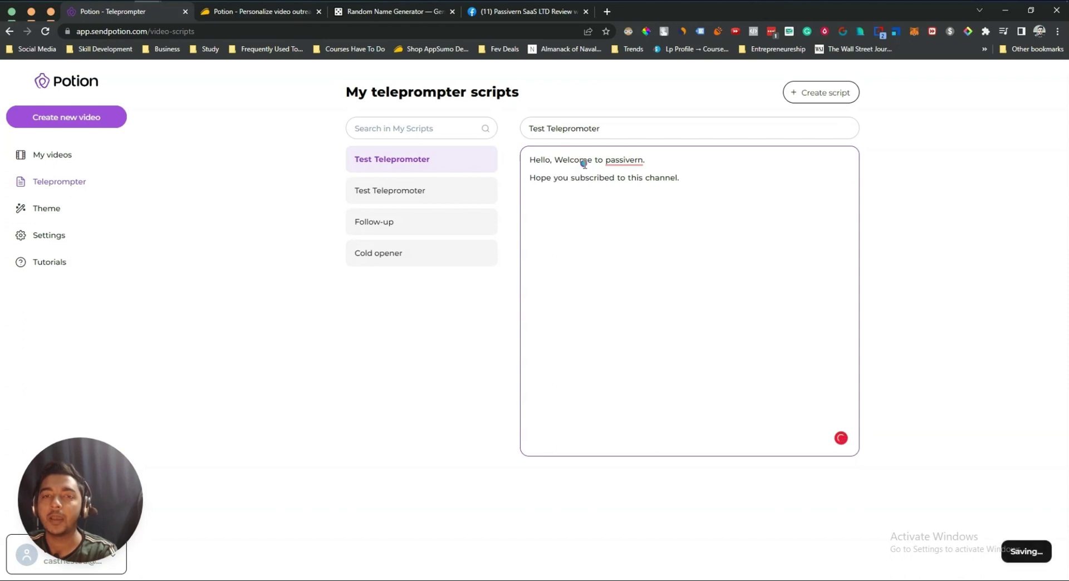
text(And )
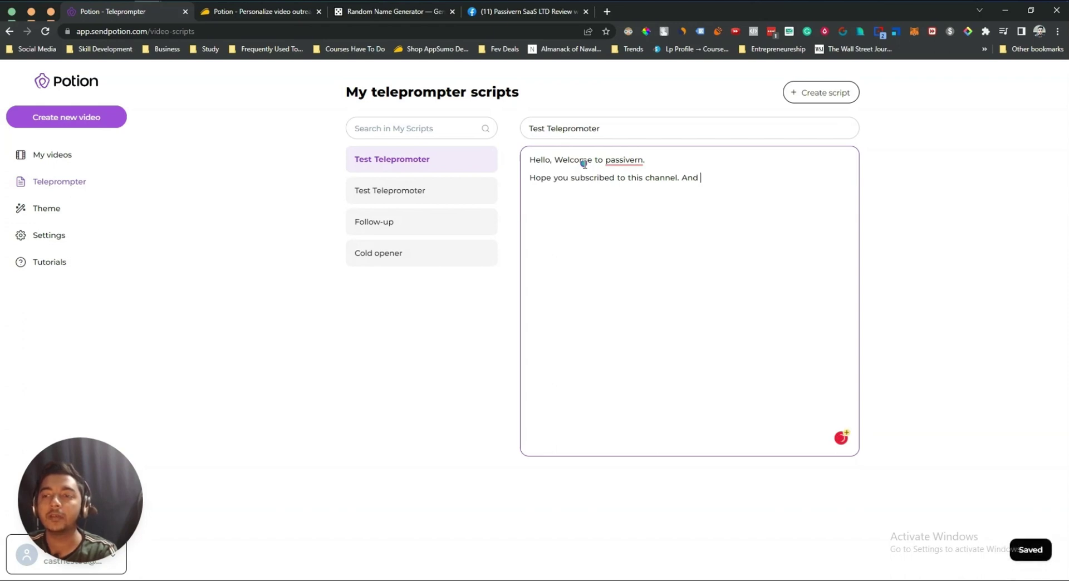
text(now)
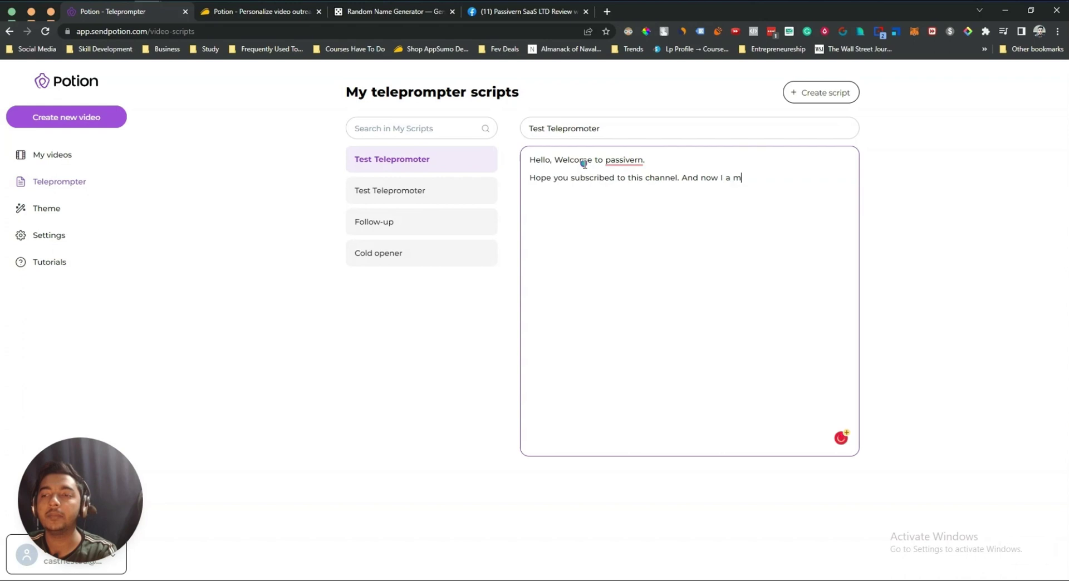
text( I am recordin)
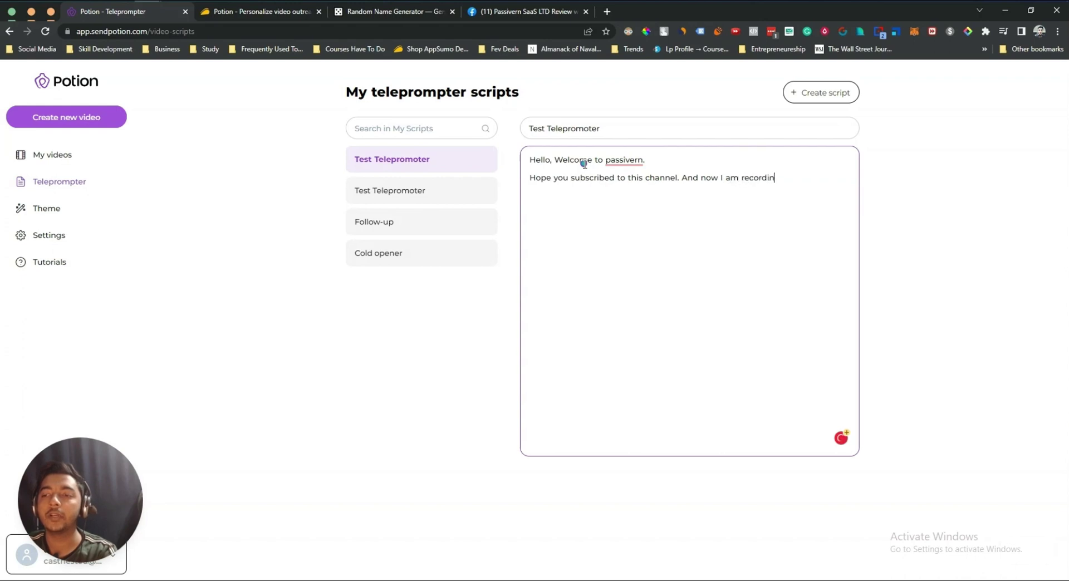
text(g the r)
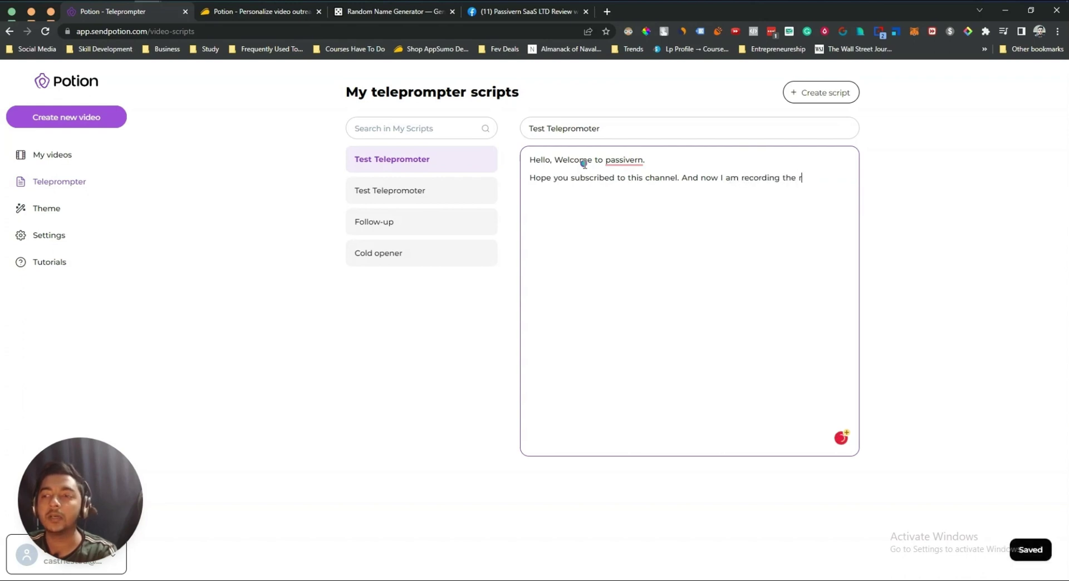
text(eview vidoe)
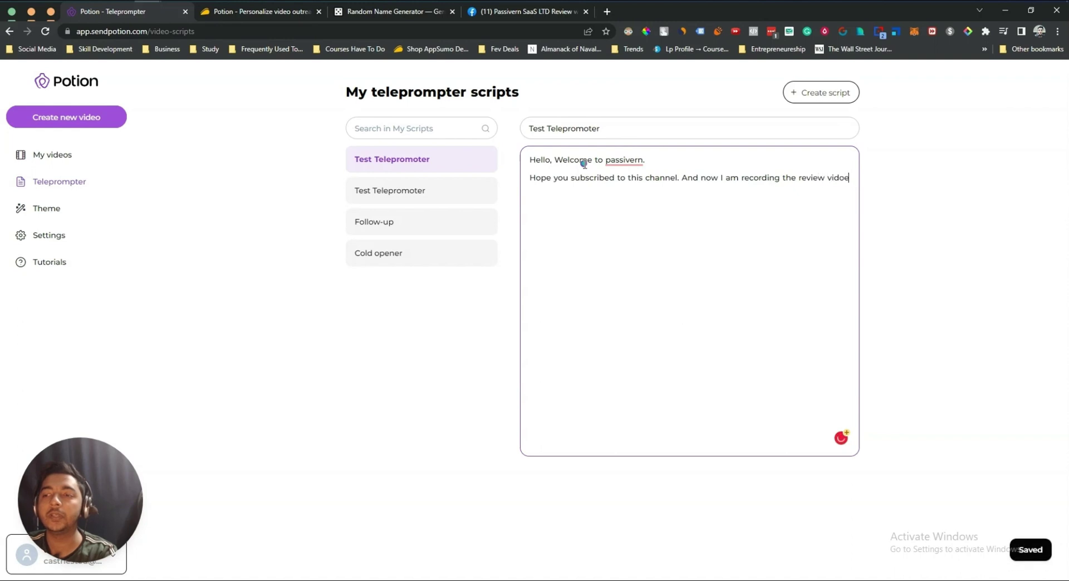
key(BackSpace)
key(BackSpace)
text(eo f)
text(f P)
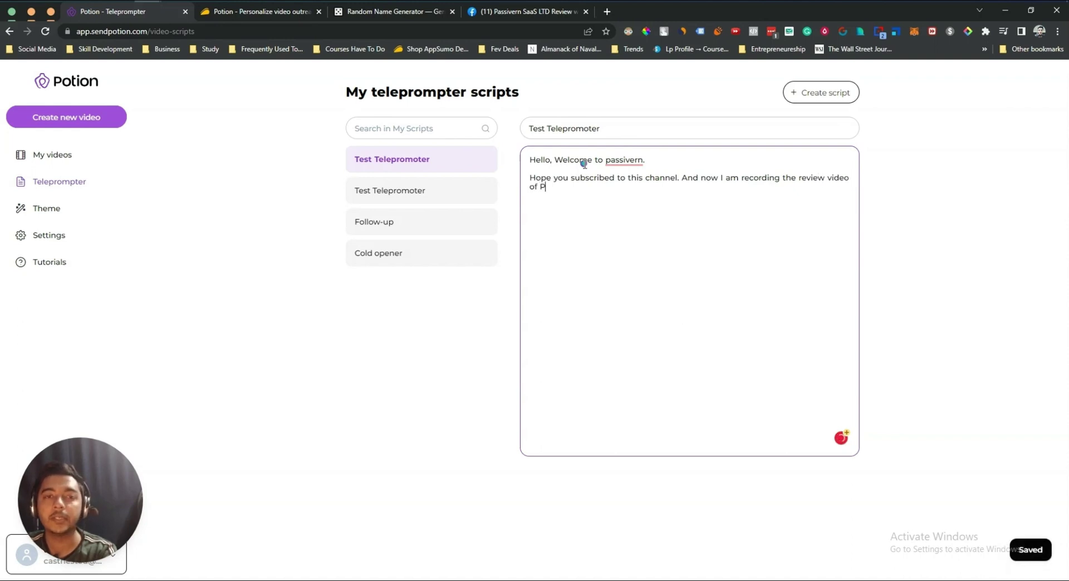
text(otion.)
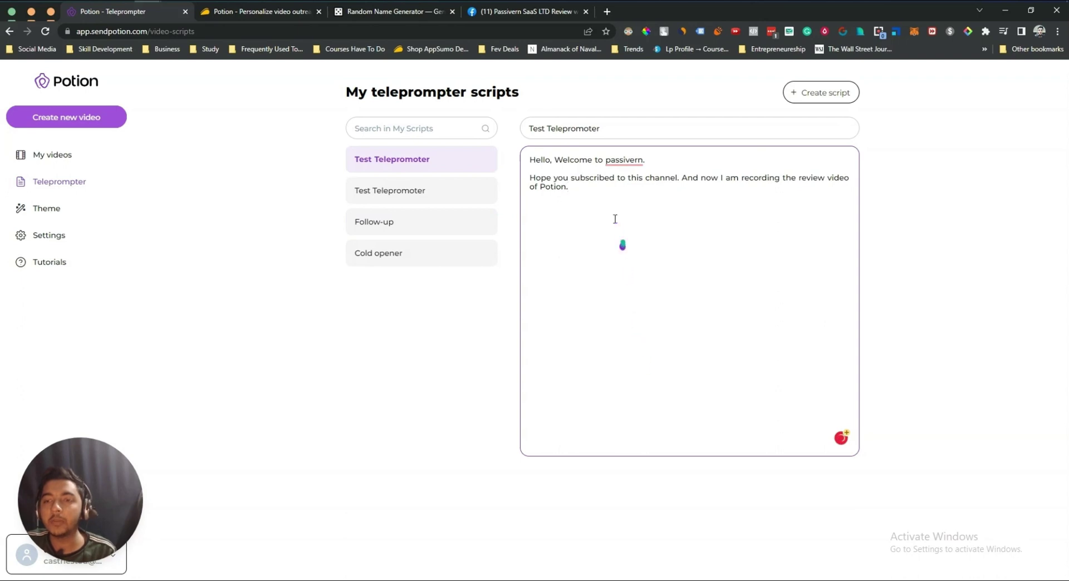
Select the script's second paragraph, then switch between the two Test Telepromoter scripts.
drag(571, 188, 530, 157)
click(590, 199)
drag(571, 188, 543, 170)
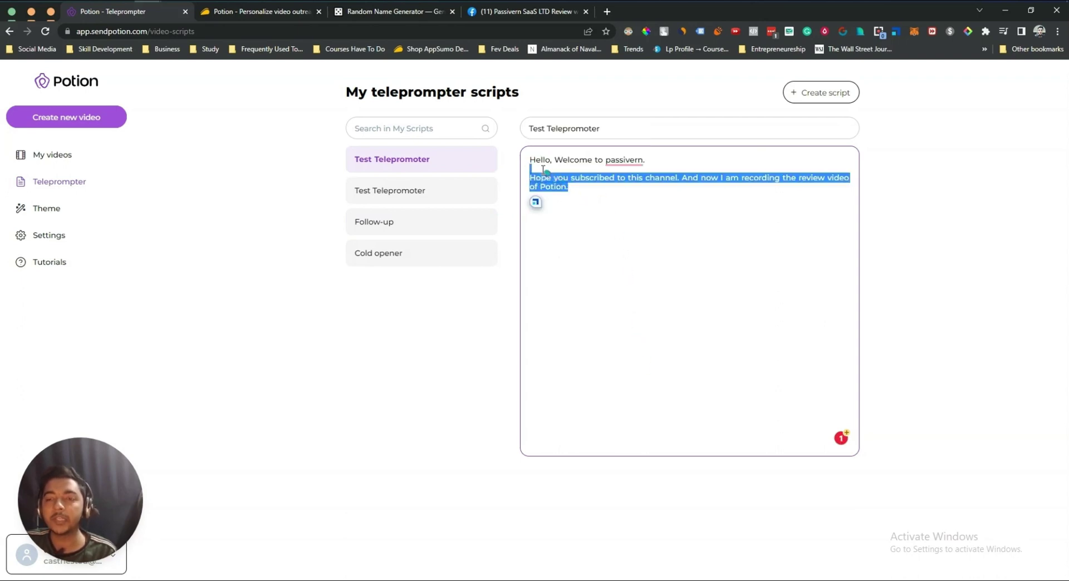
click(634, 193)
click(384, 192)
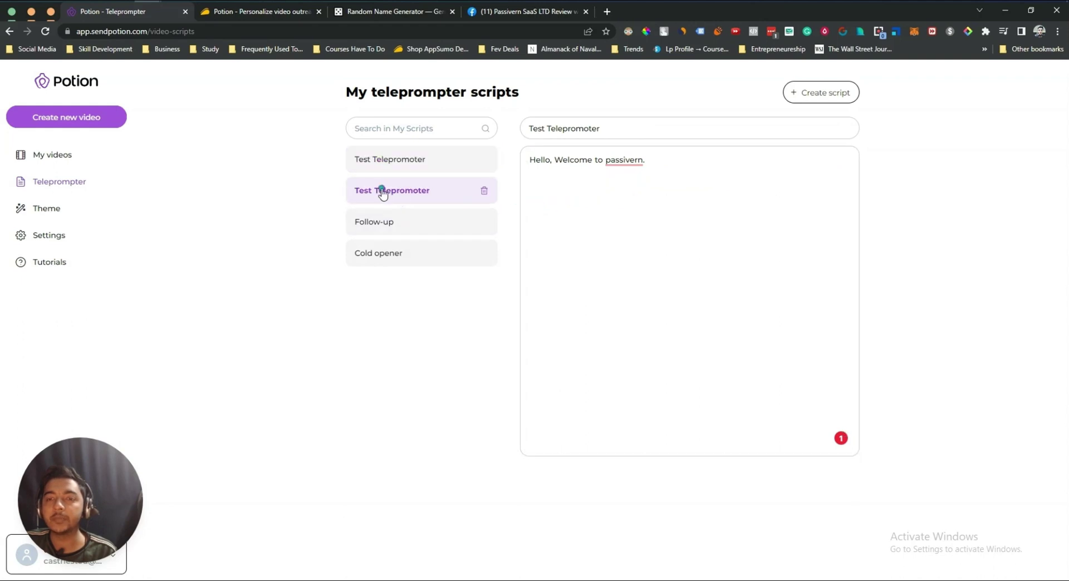
click(586, 195)
click(399, 160)
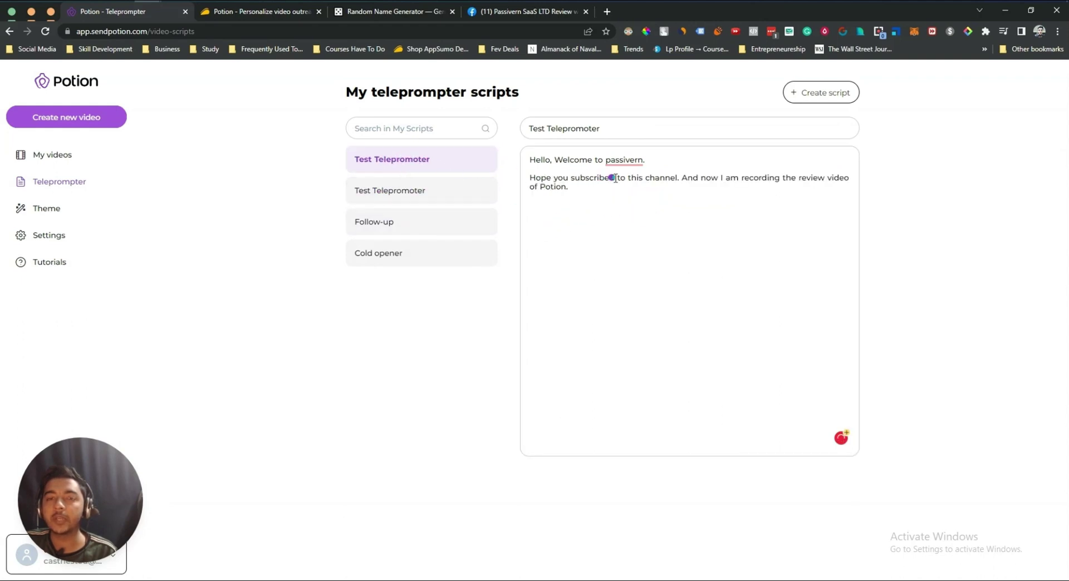
Start a new video from My videos and open the Potion extension's Chrome Web Store listing in another tab.
click(54, 157)
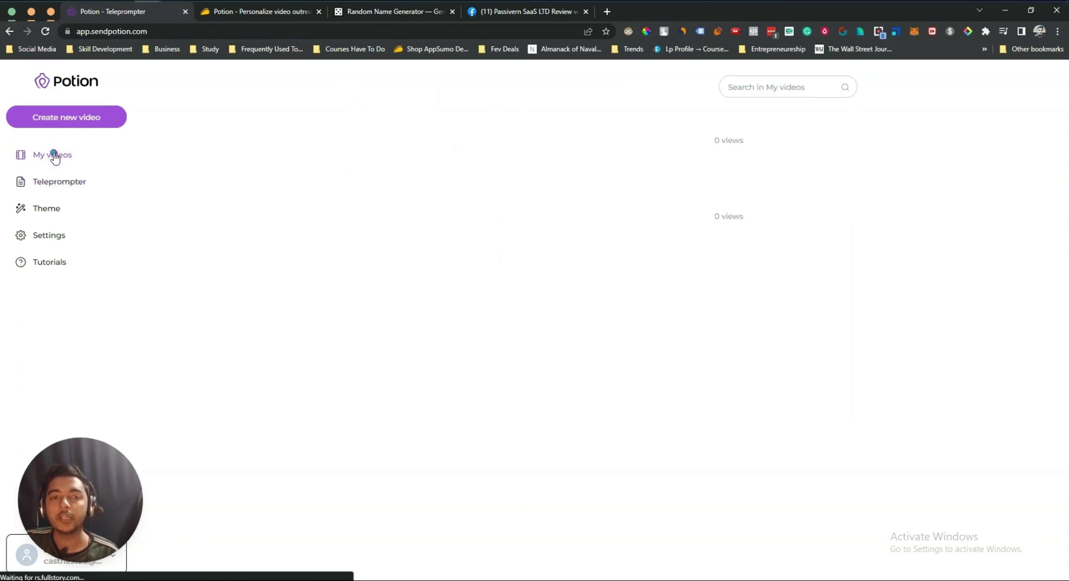
click(82, 130)
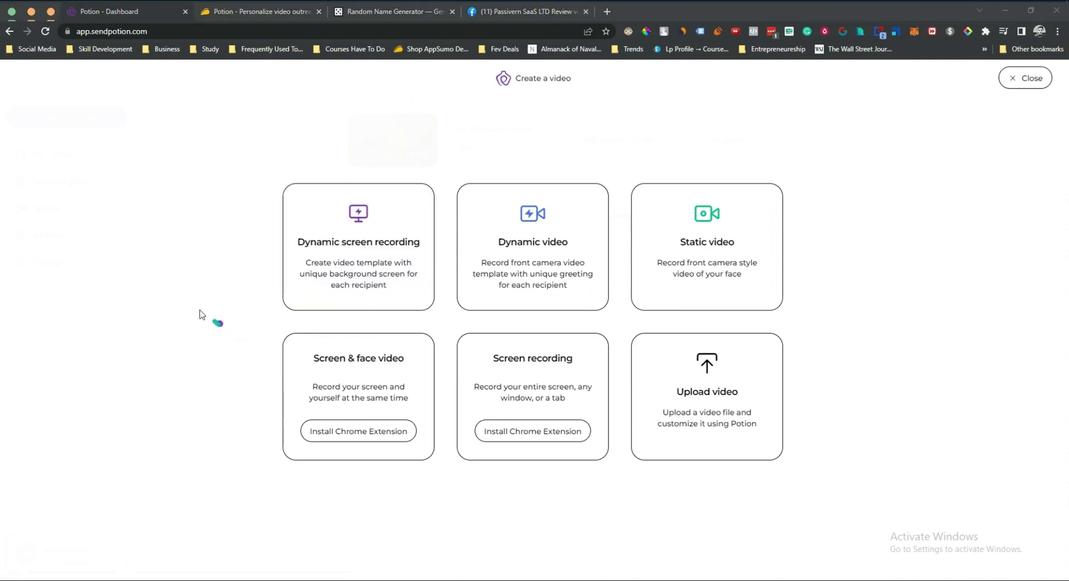
mouse_move(635, 299)
click(542, 438)
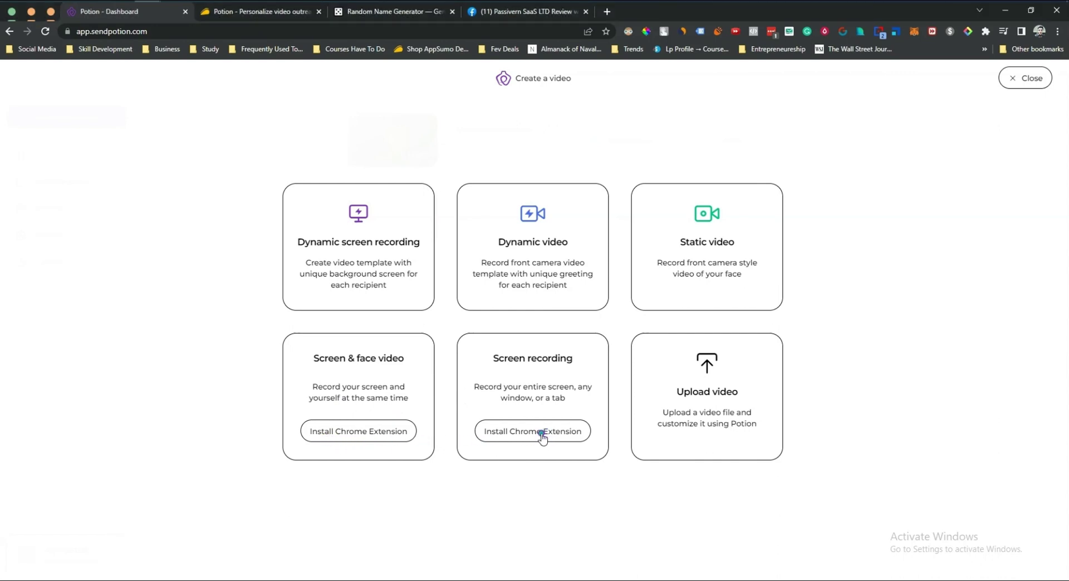
click(543, 433)
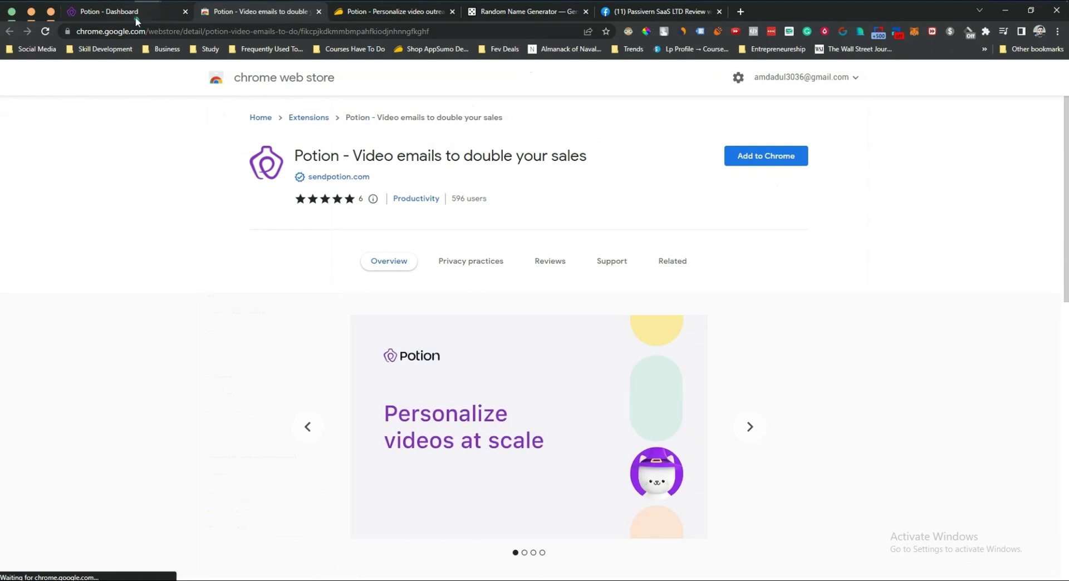
click(134, 16)
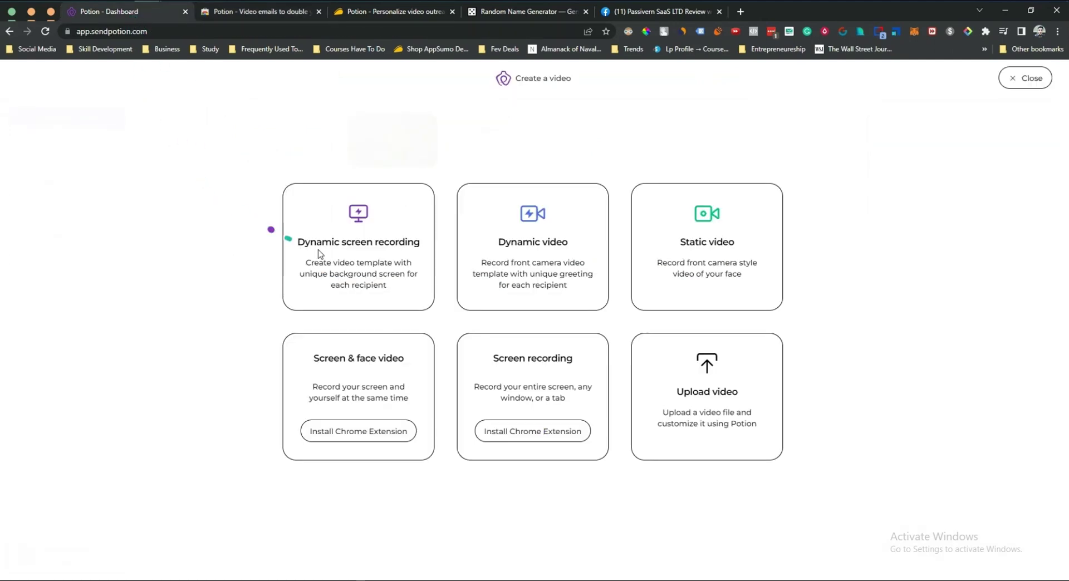
mouse_move(370, 275)
mouse_move(523, 281)
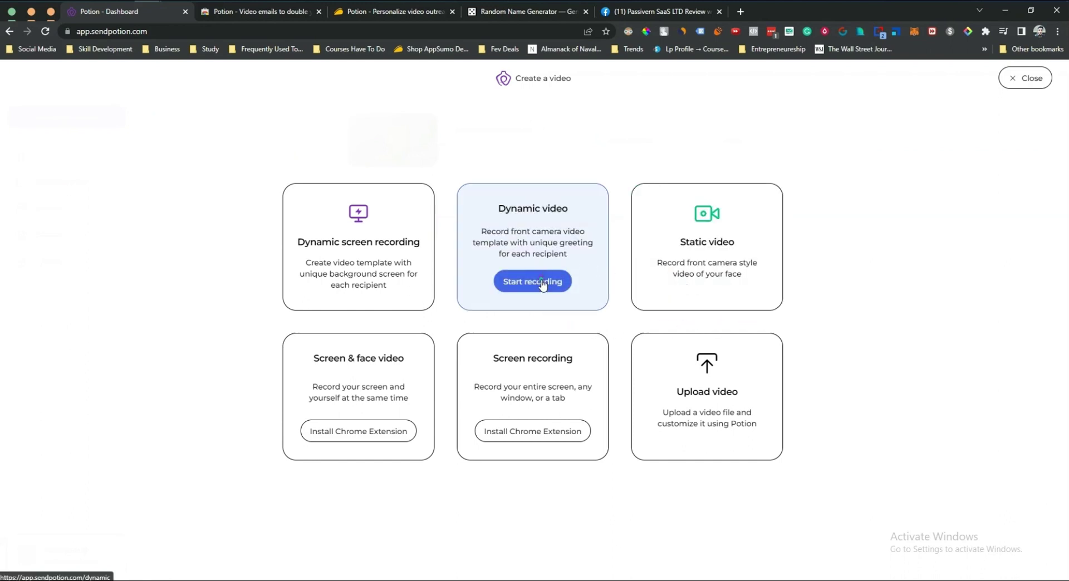
Record a short dynamic video template with the teleprompter showing the Test Telepromoter script.
click(543, 284)
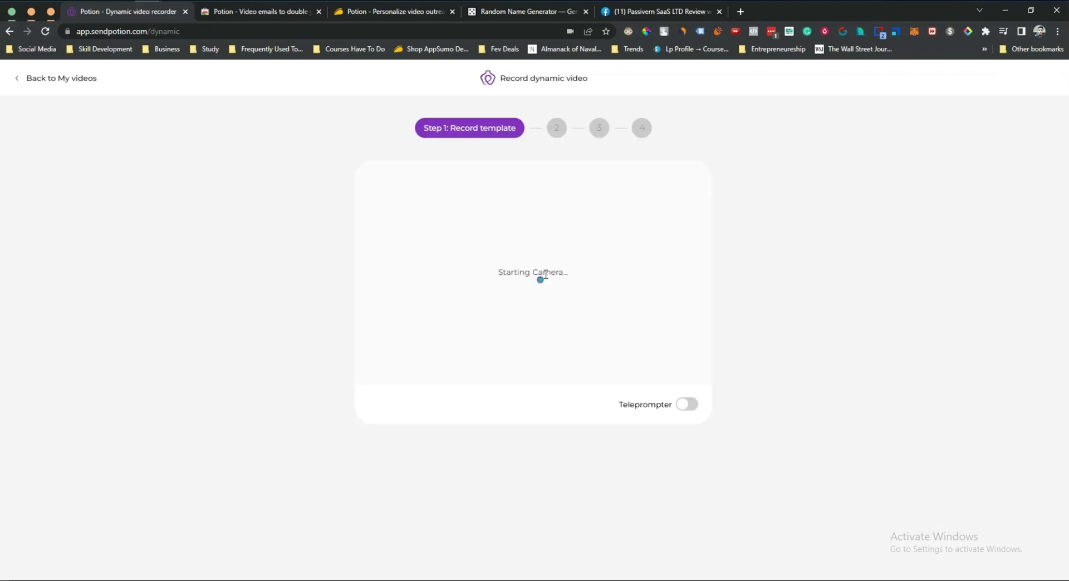
click(689, 407)
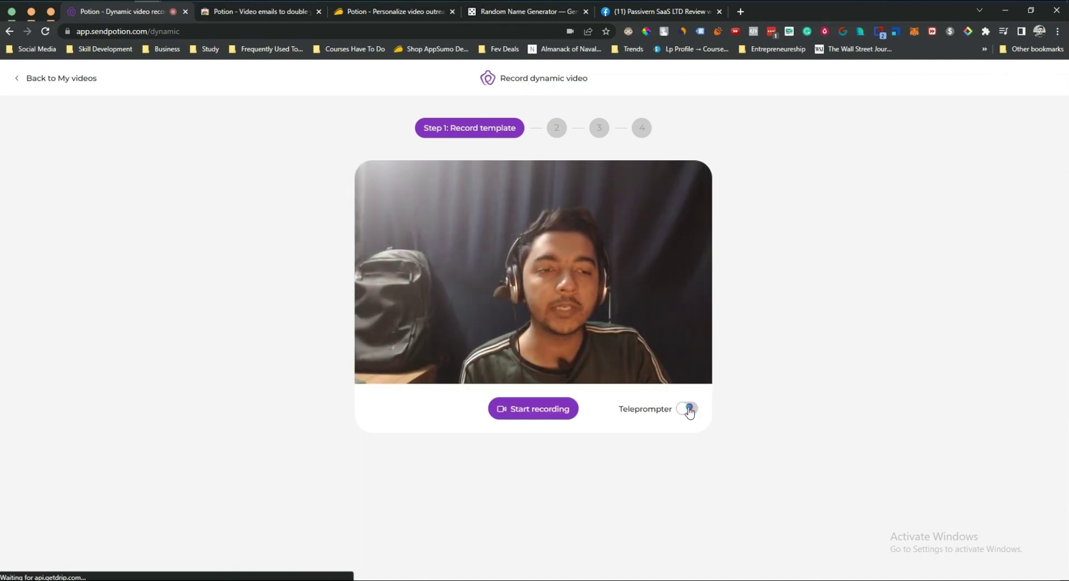
click(689, 409)
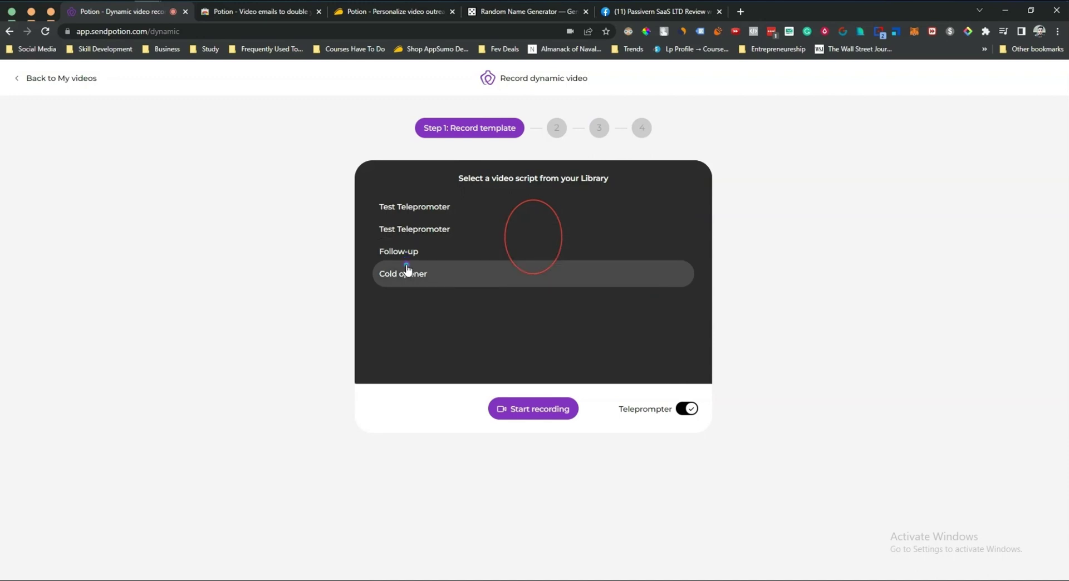
click(410, 220)
click(393, 207)
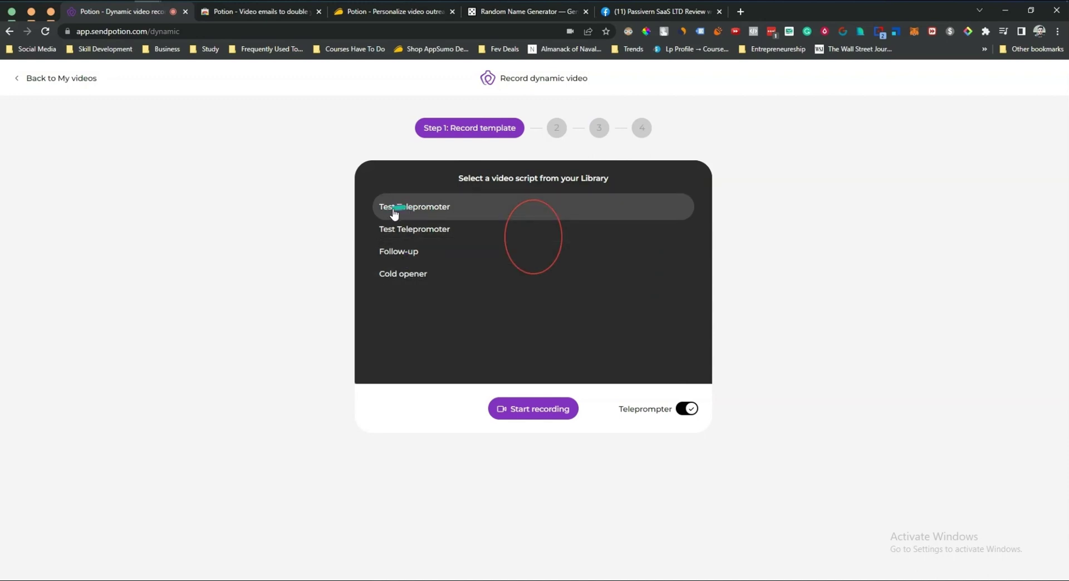
click(403, 211)
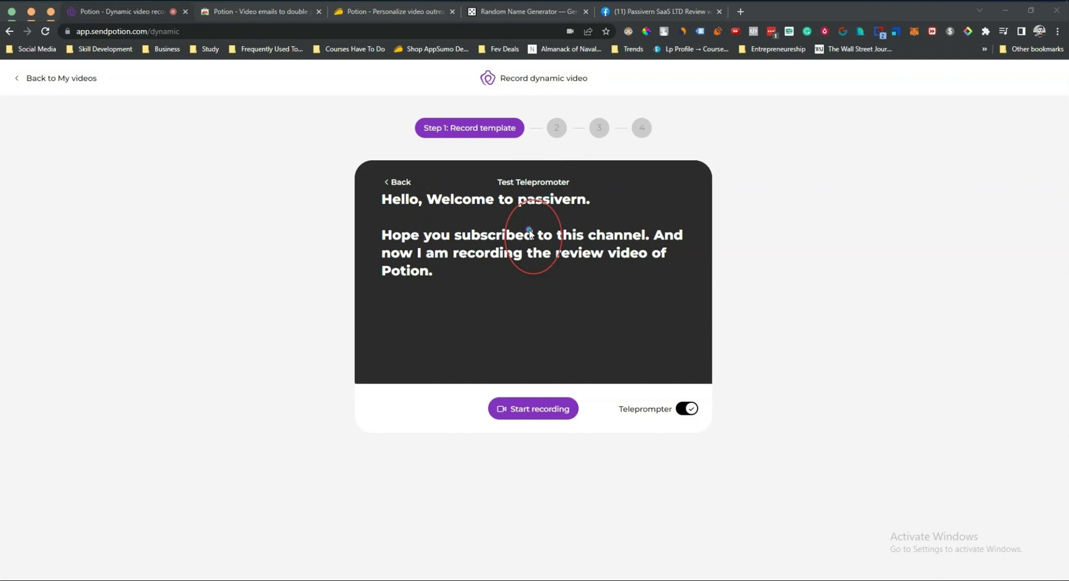
click(534, 411)
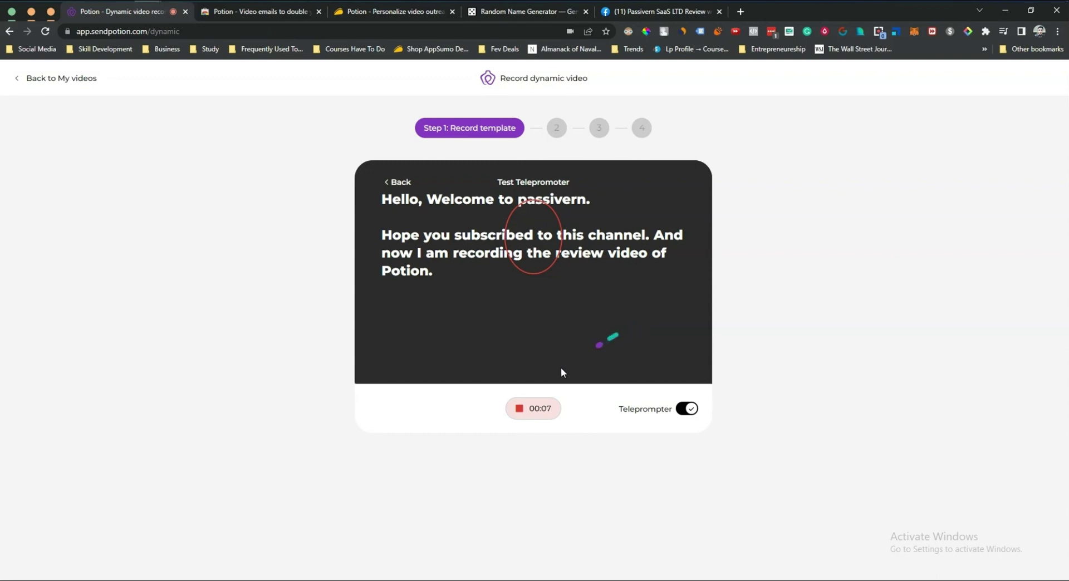
click(521, 411)
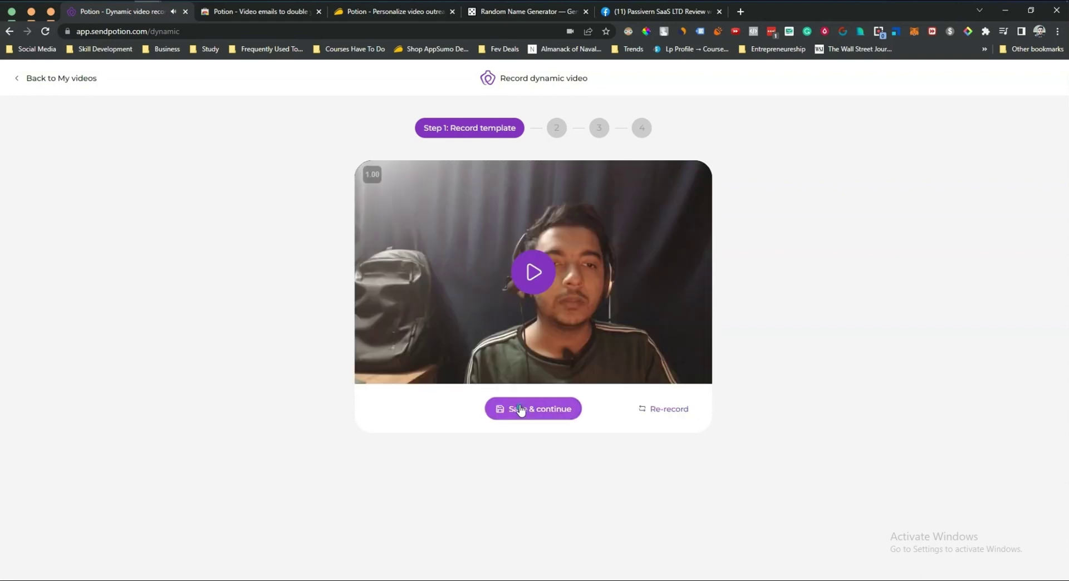
Play back the recorded template, then discard it with Re-record.
click(536, 273)
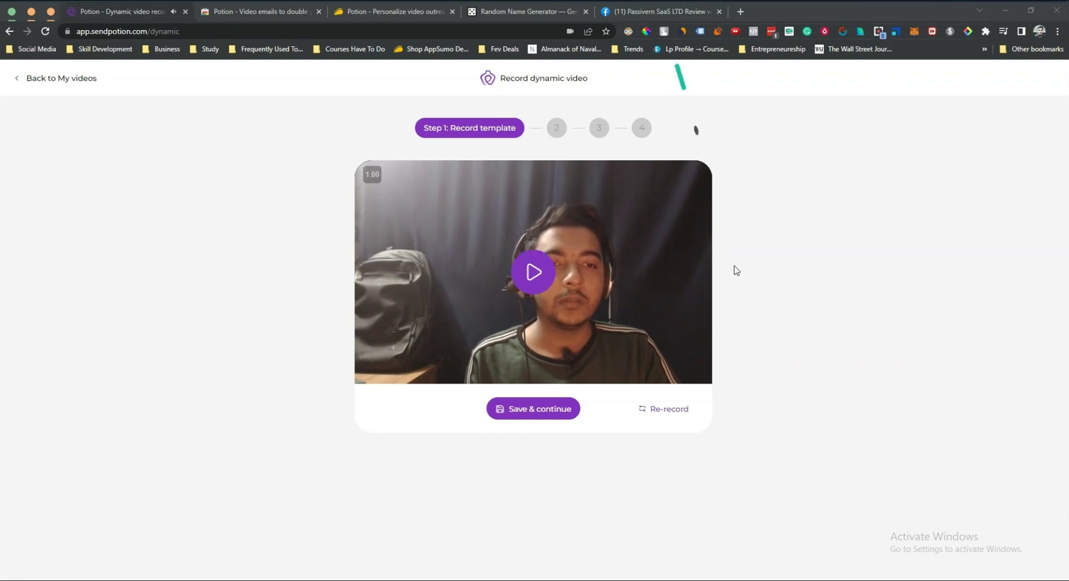
click(546, 410)
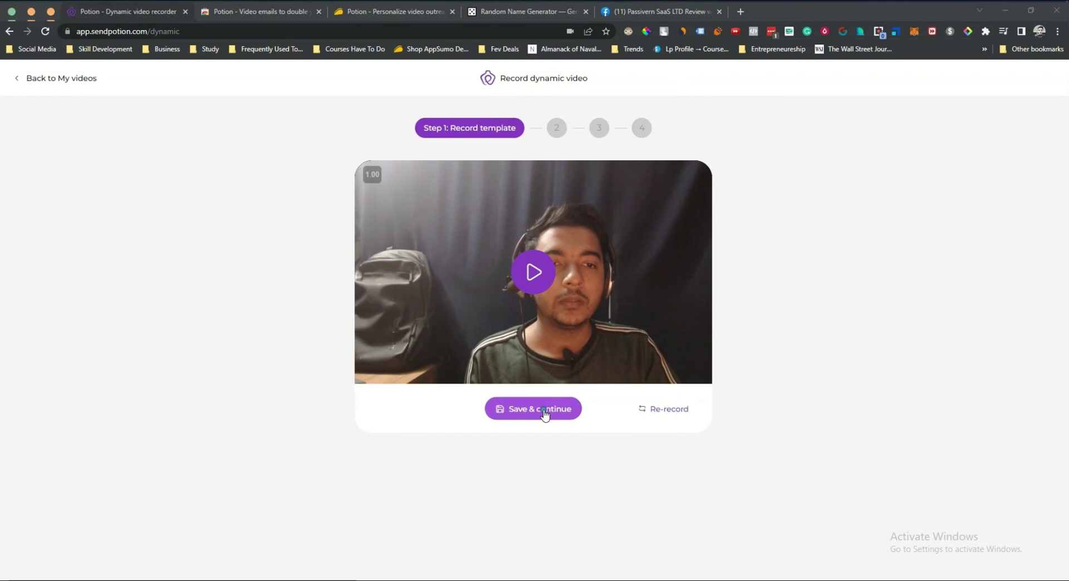
click(665, 409)
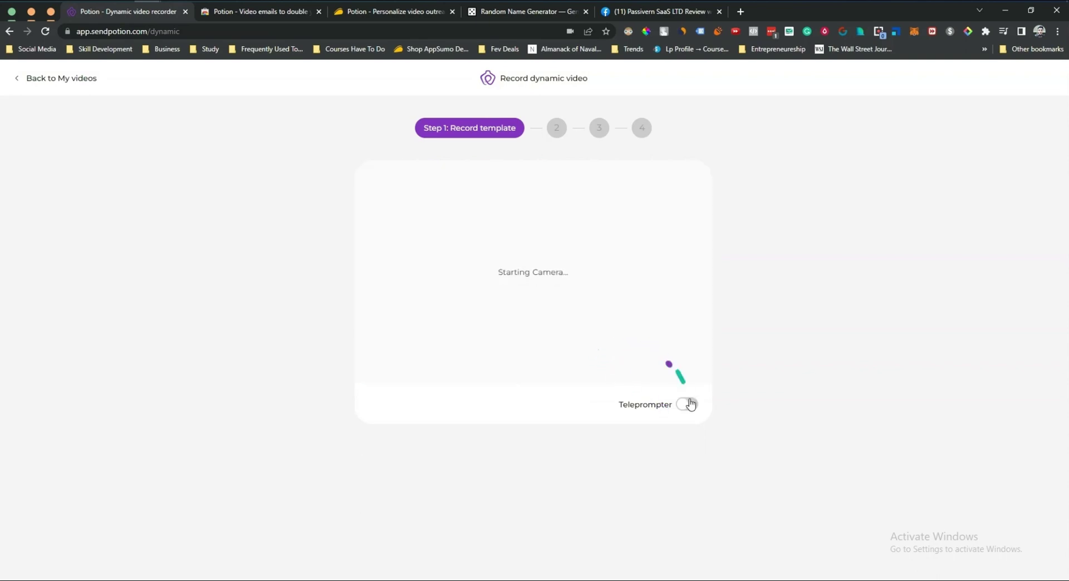
drag(535, 259, 535, 260)
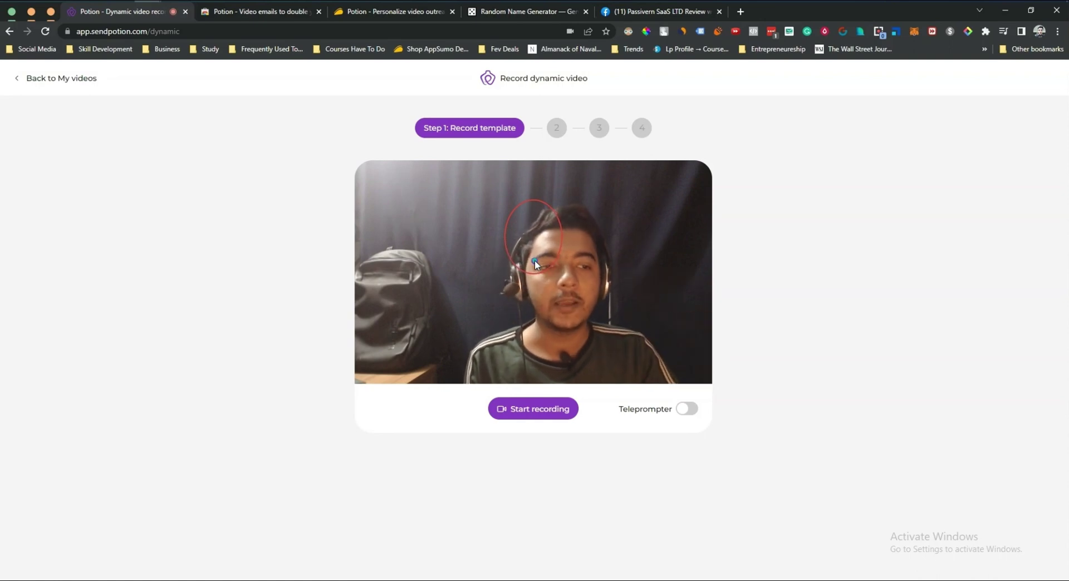
click(687, 409)
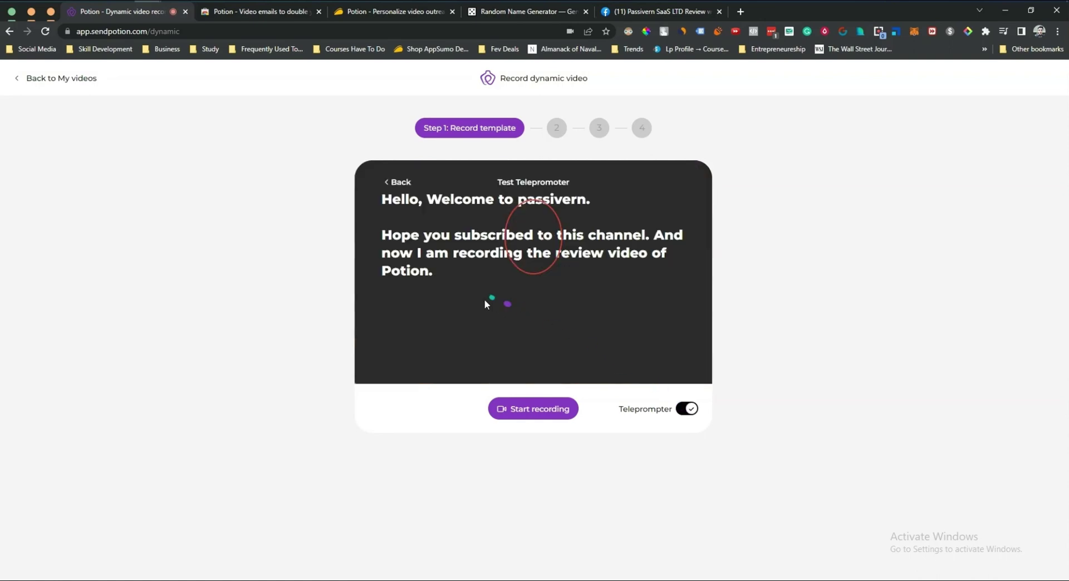
click(399, 182)
click(397, 251)
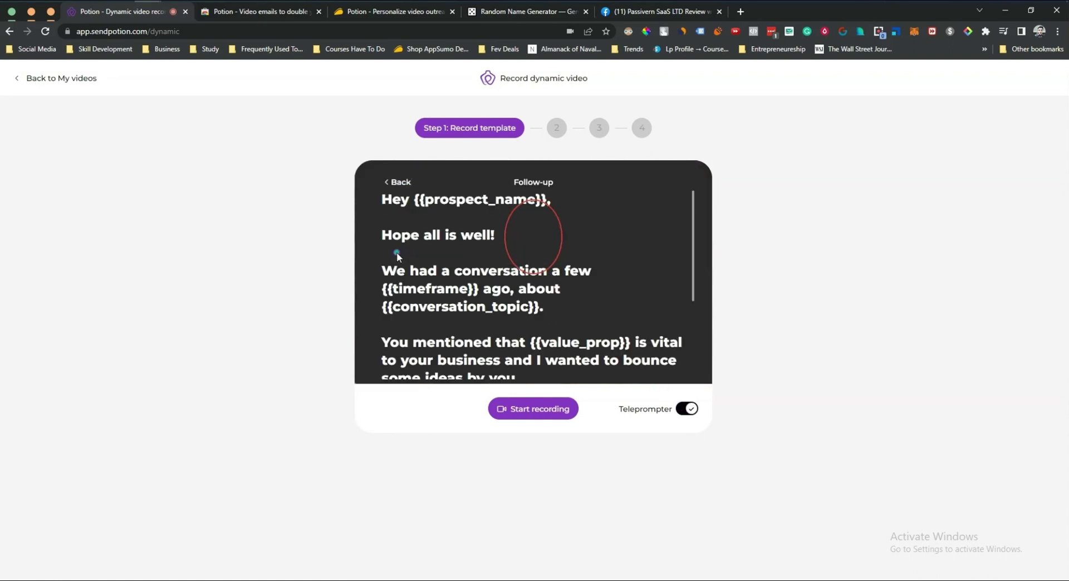
scroll(446, 250, down, 3)
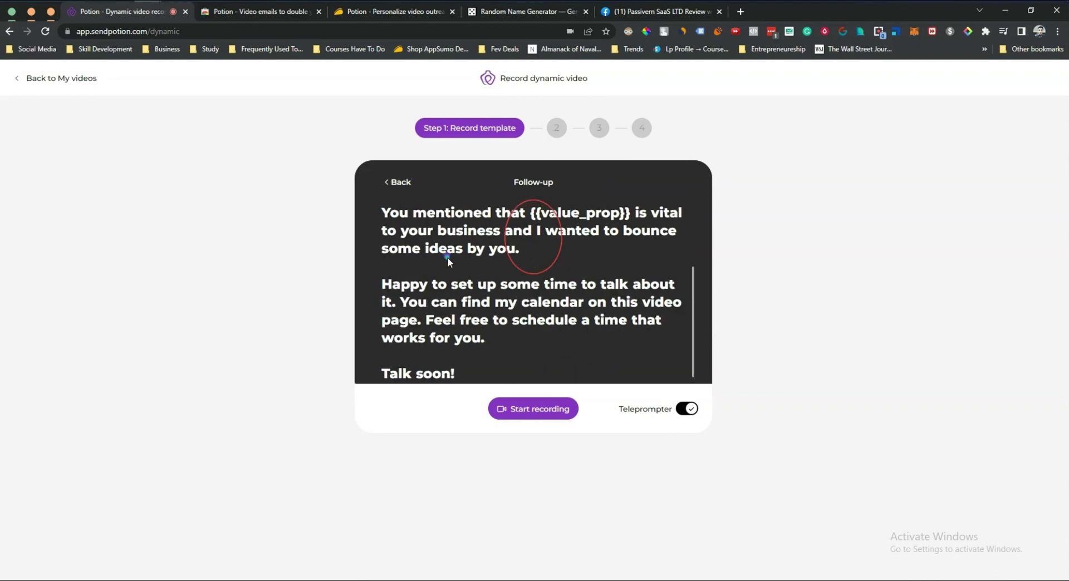
scroll(447, 259, up, 3)
scroll(446, 257, down, 3)
scroll(446, 258, up, 3)
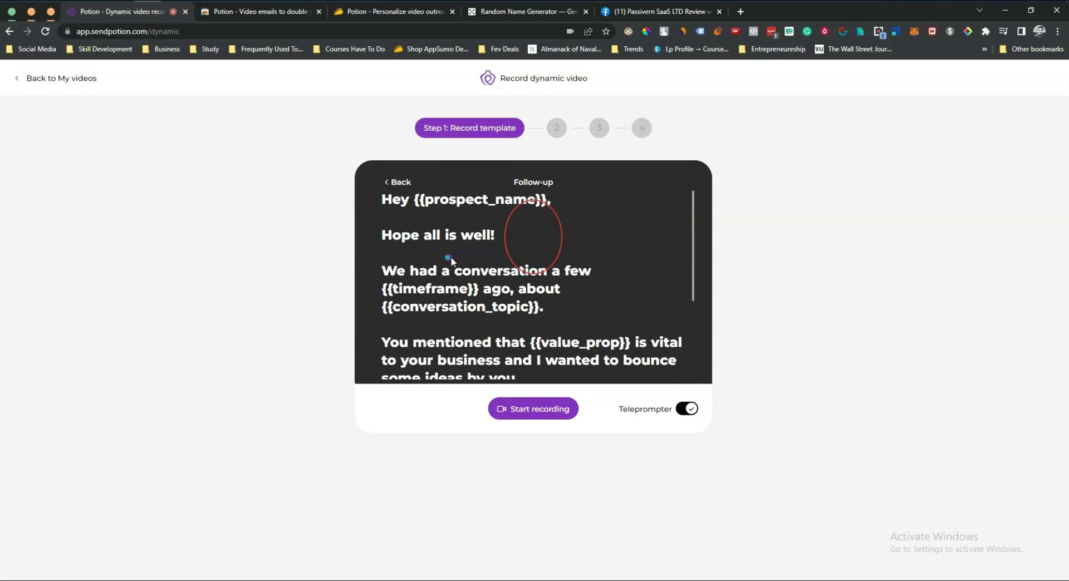
scroll(448, 241, down, 3)
scroll(474, 254, up, 3)
scroll(473, 257, down, 3)
scroll(473, 259, up, 3)
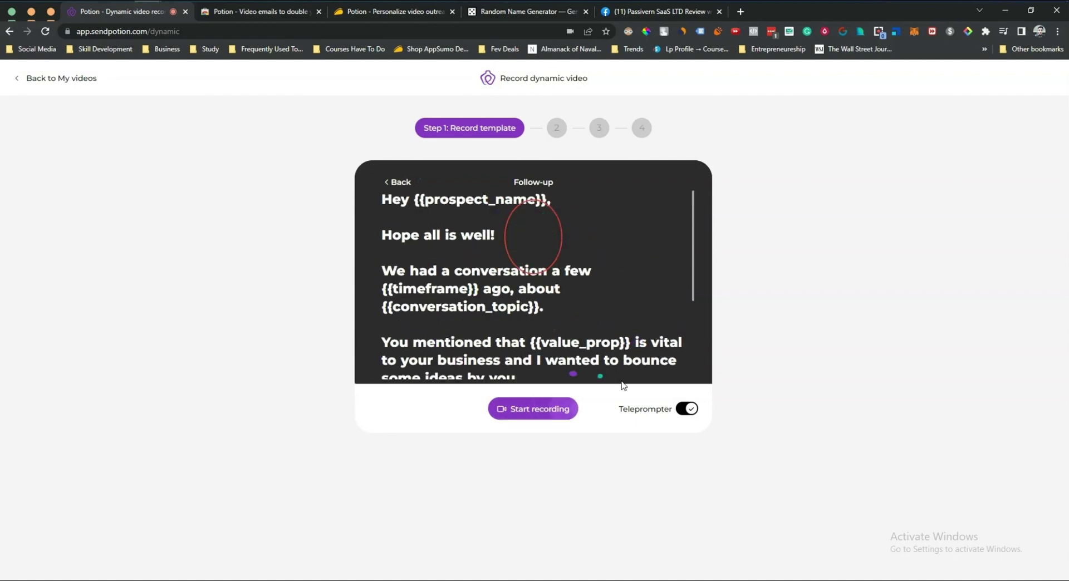
click(688, 412)
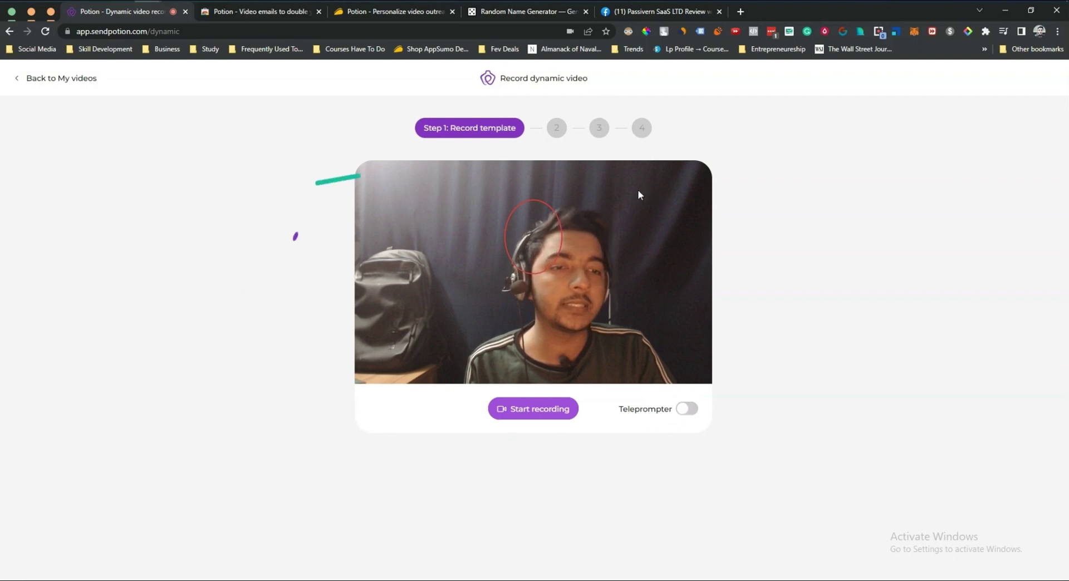
Open the Theme page via My videos and Teleprompter, then preview the theme in a new tab.
click(33, 81)
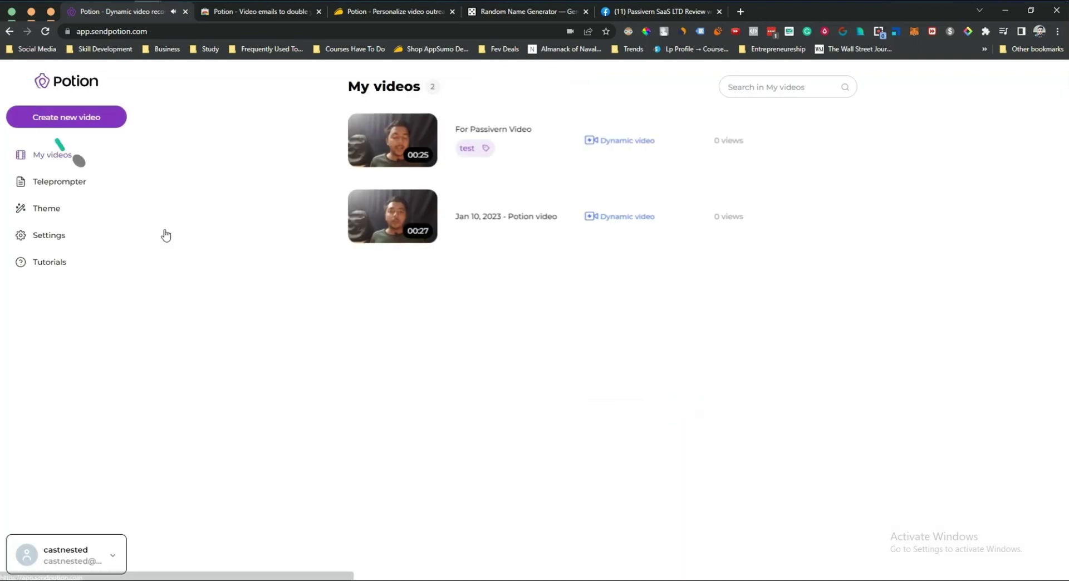
click(60, 182)
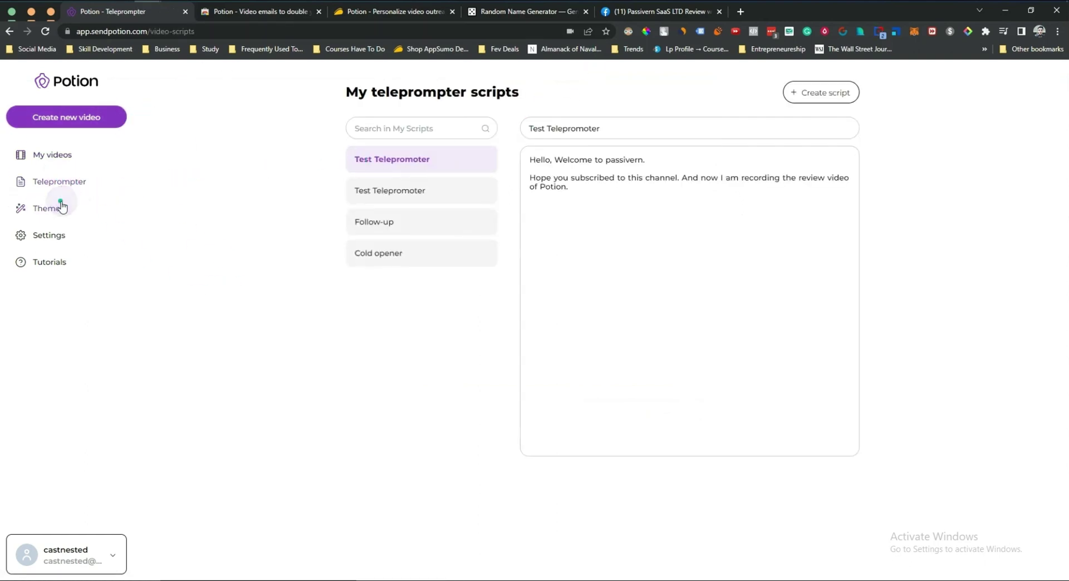
click(55, 209)
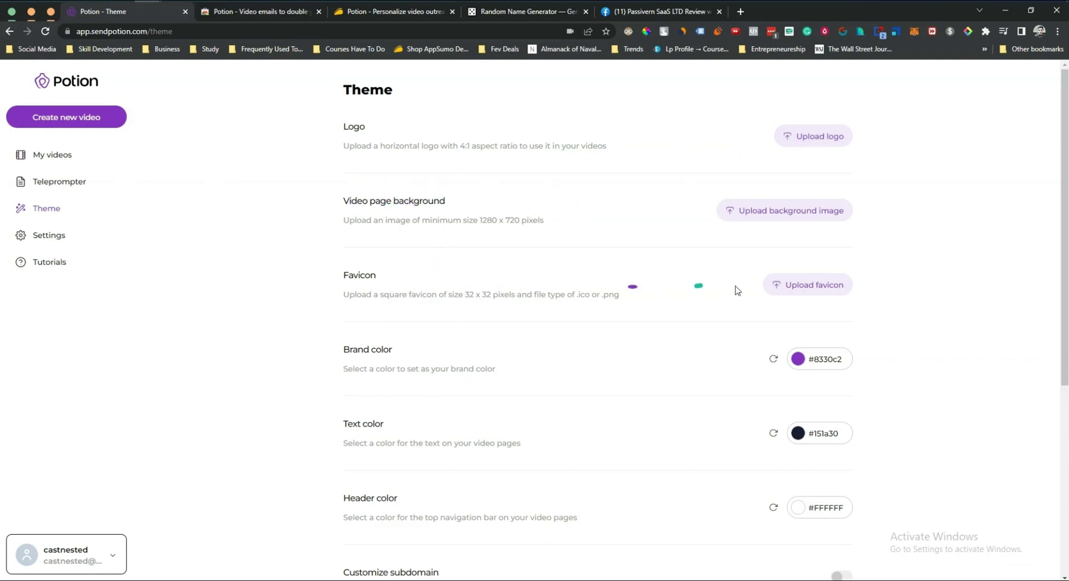
scroll(780, 292, down, 1)
scroll(782, 297, down, 2)
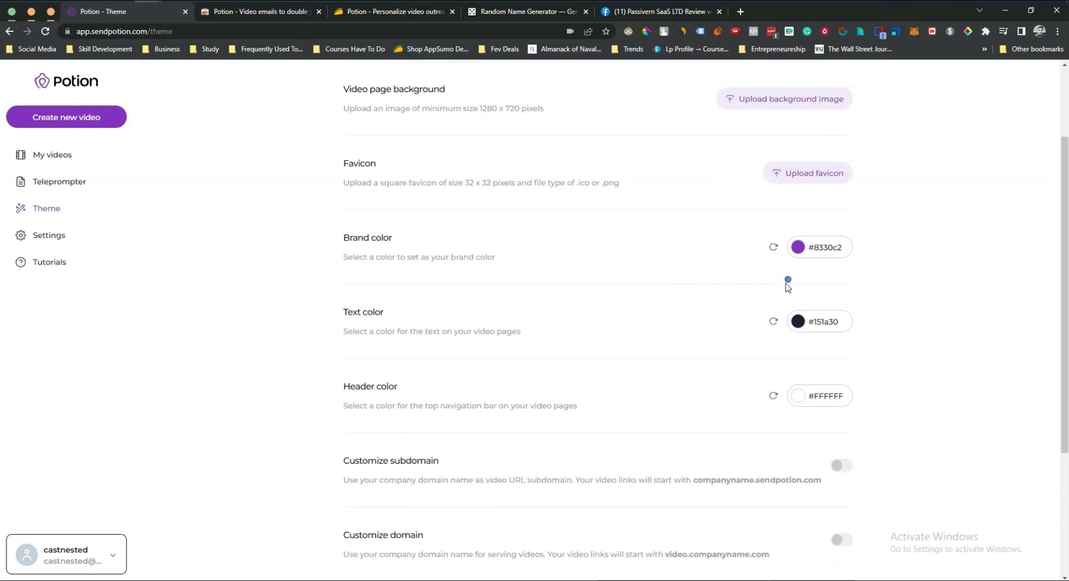
scroll(799, 339, down, 2)
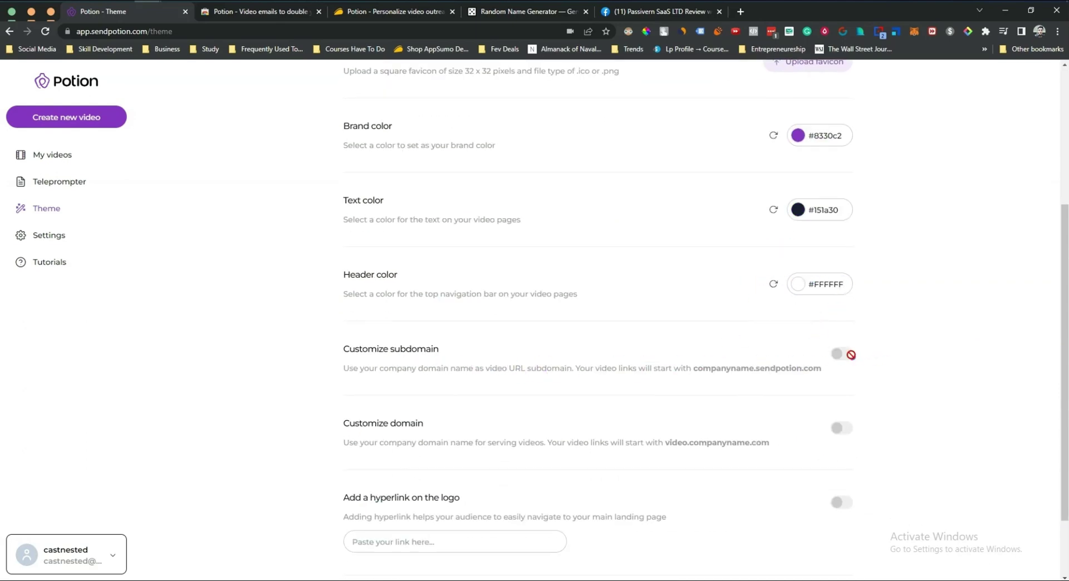
scroll(461, 401, down, 2)
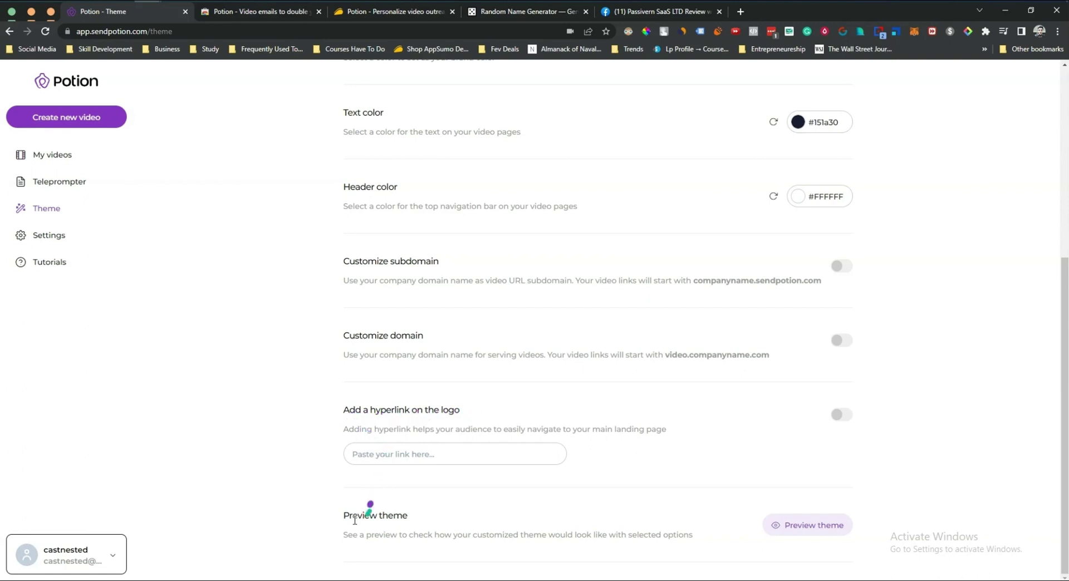
click(790, 527)
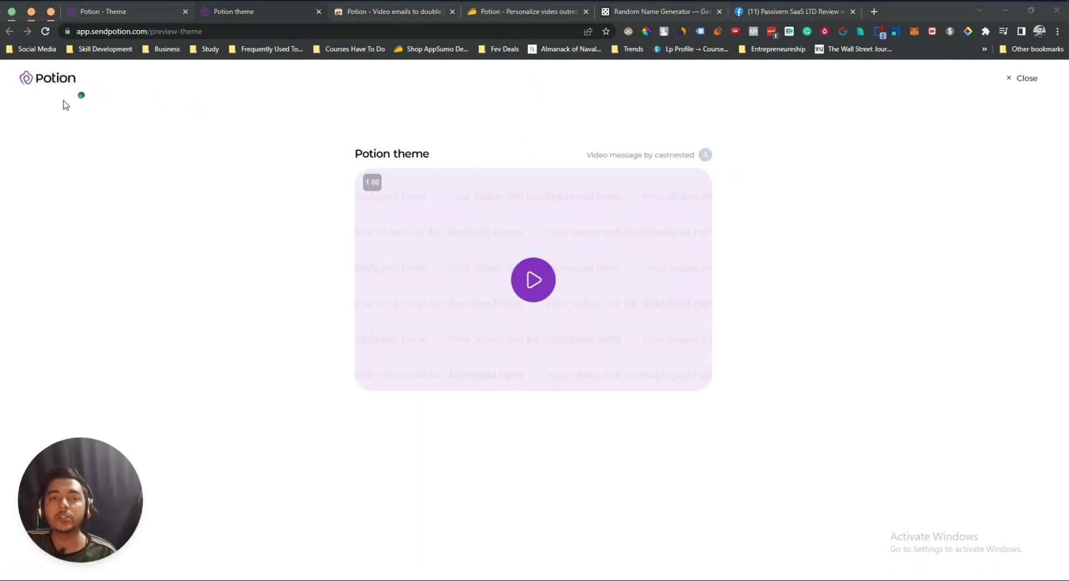
Upload dse.jpg as the theme logo on the Theme settings page.
click(146, 18)
scroll(592, 242, up, 5)
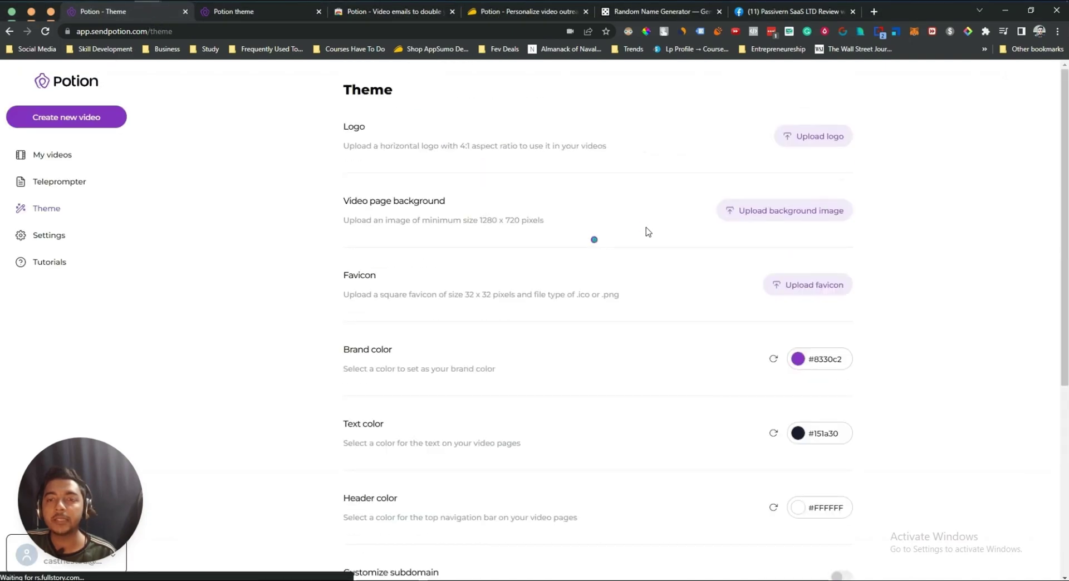
click(814, 137)
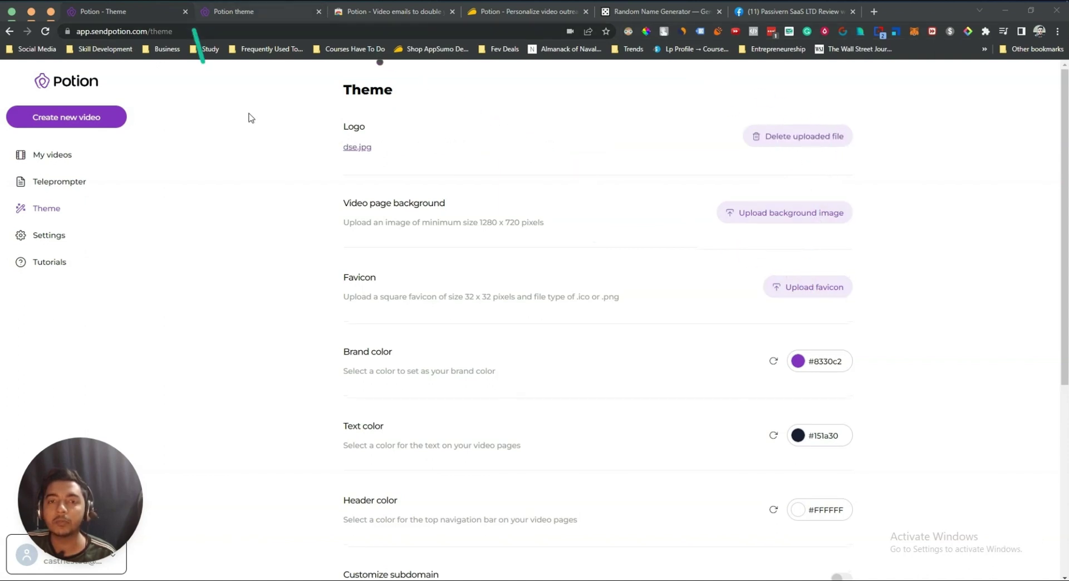
scroll(549, 239, down, 5)
Reload the theme preview to show the dse.jpg logo, then review the Theme settings again.
scroll(549, 251, up, 5)
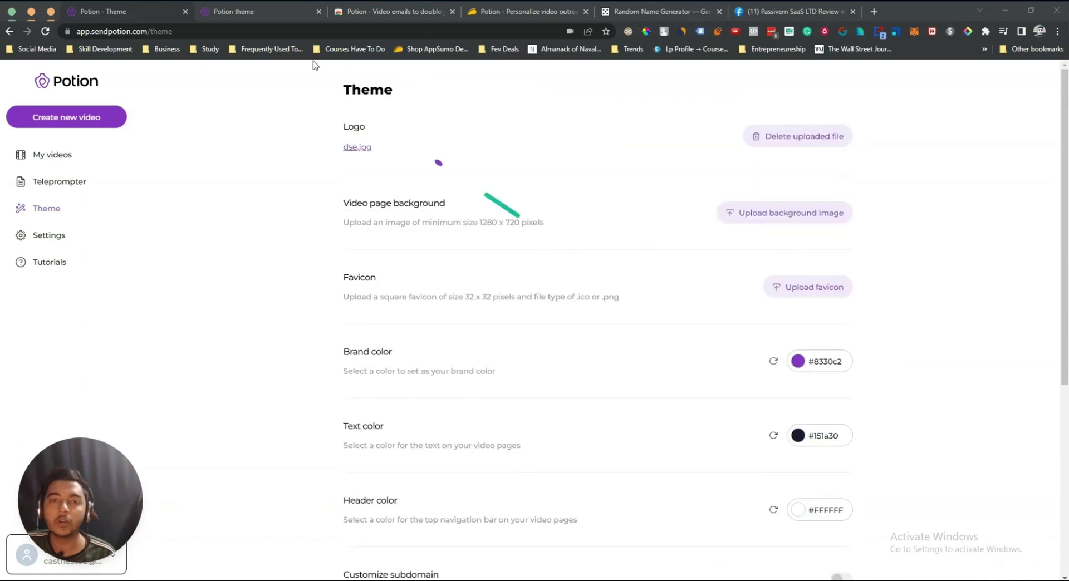
click(262, 14)
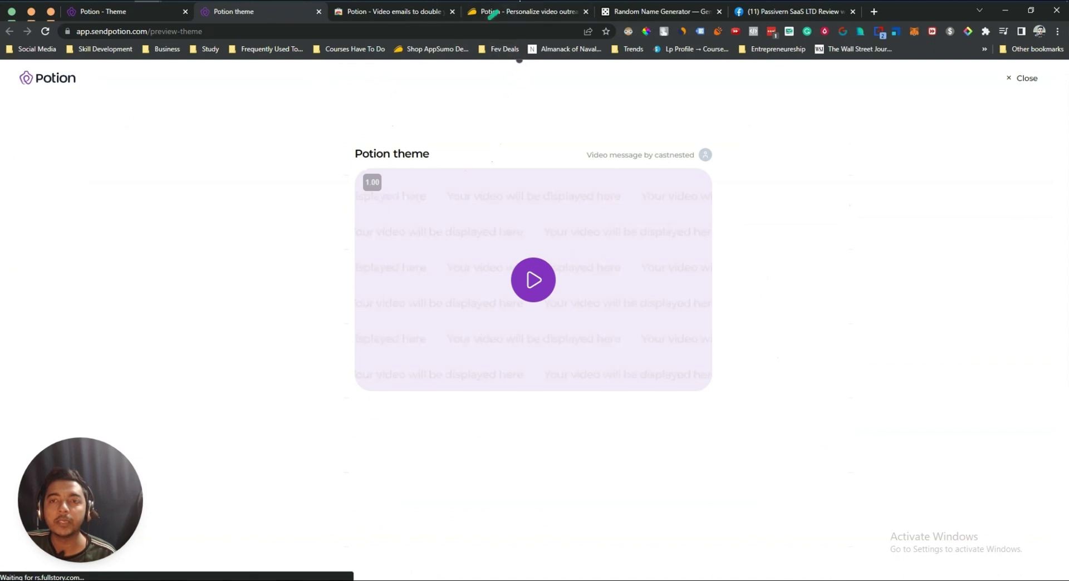
click(27, 79)
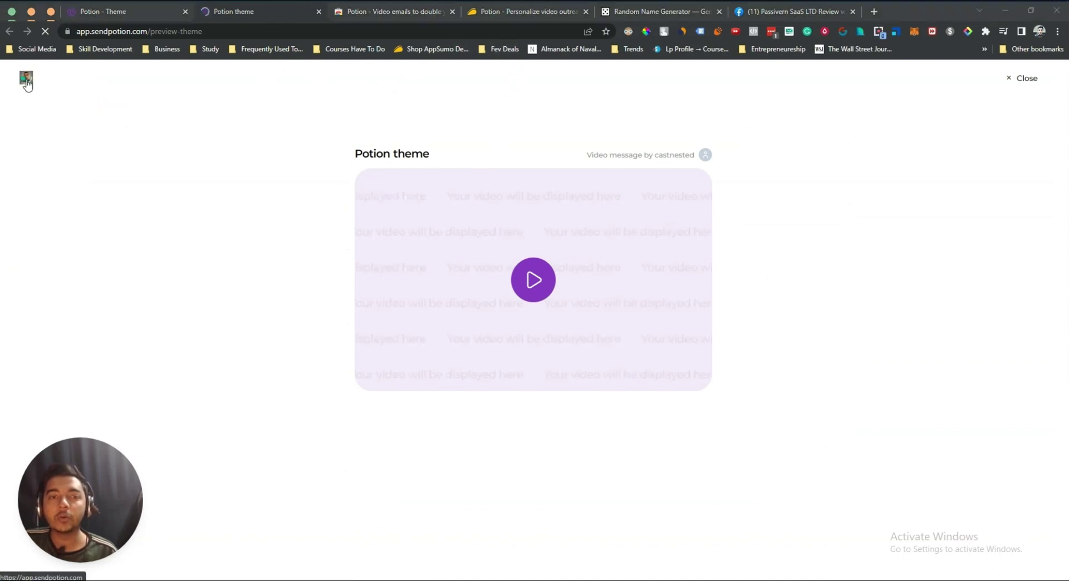
click(123, 18)
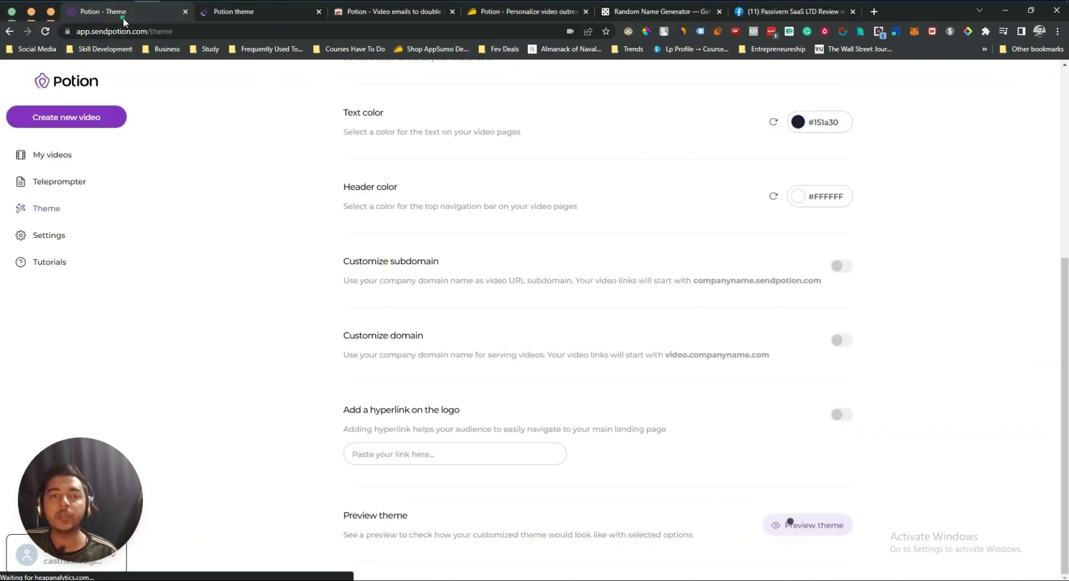
scroll(680, 299, up, 4)
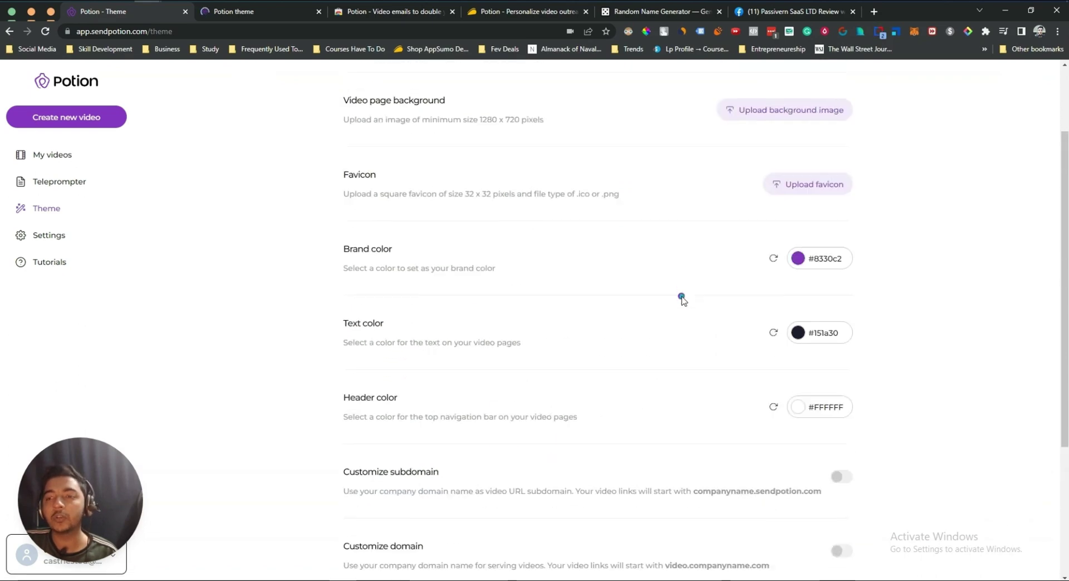
scroll(681, 298, up, 1)
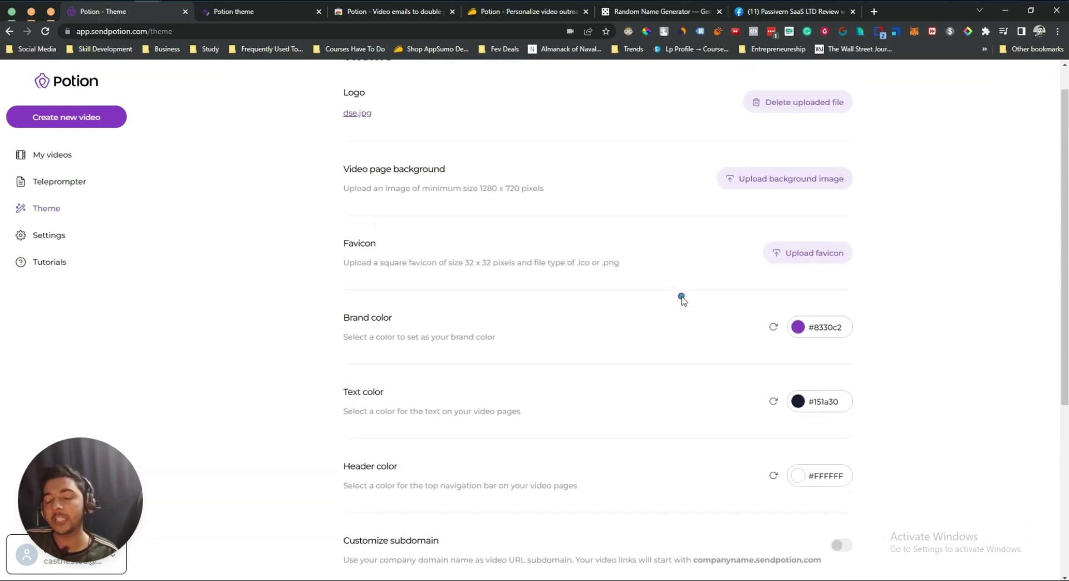
scroll(681, 298, up, 1)
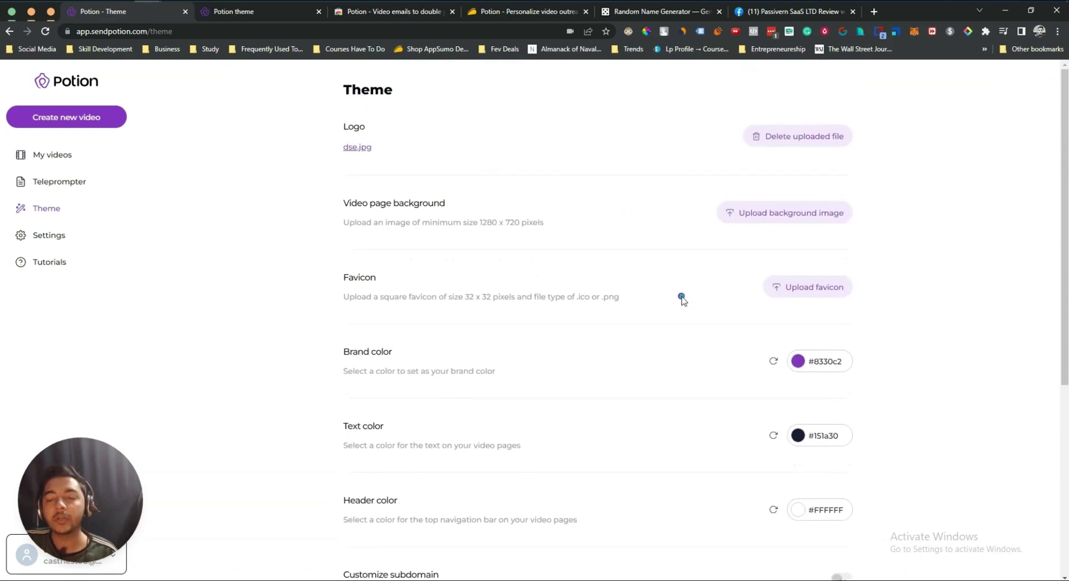
scroll(681, 299, down, 6)
scroll(682, 298, up, 6)
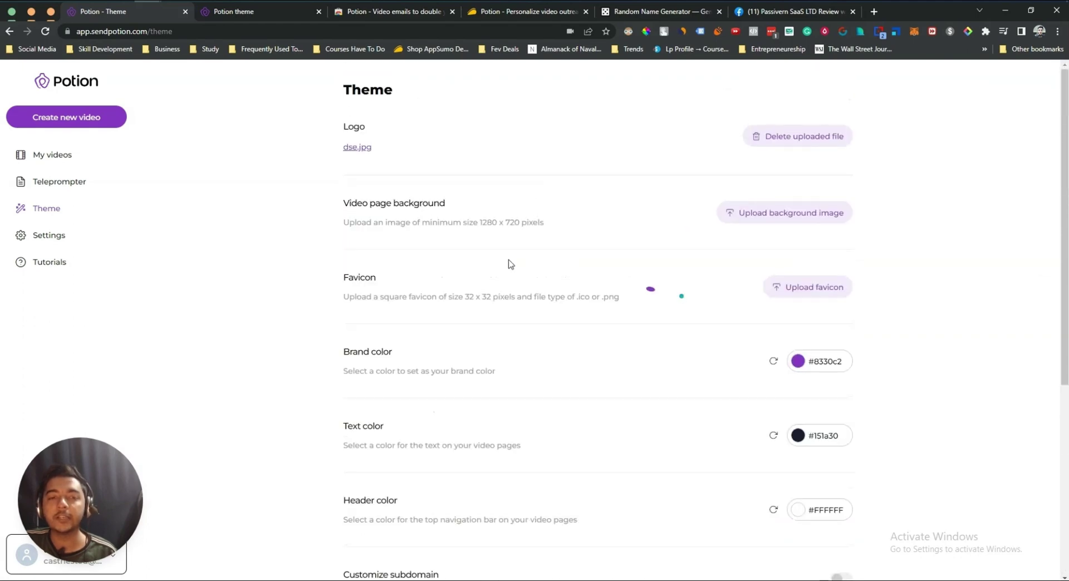
In Settings, turn on 'Show video subtitles by default', keeping full-screen teleprompter and other toggles off.
click(47, 240)
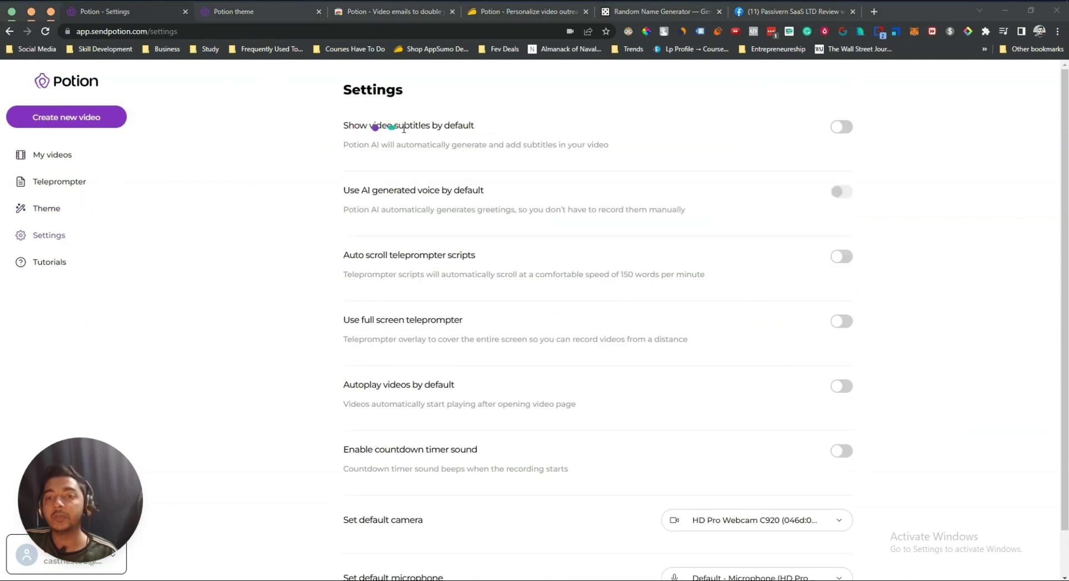
click(841, 127)
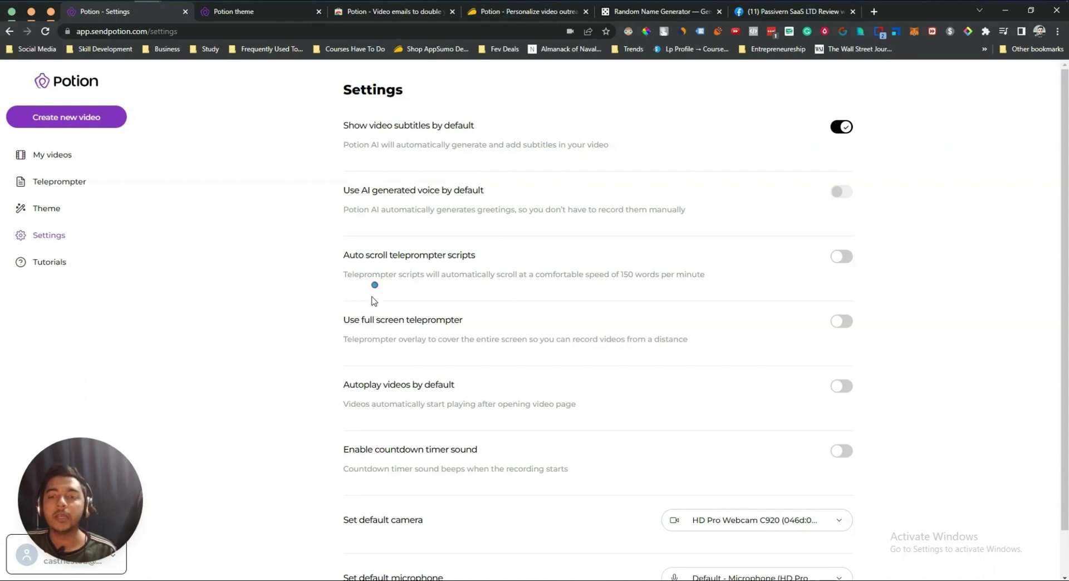
click(842, 326)
scroll(582, 343, down, 1)
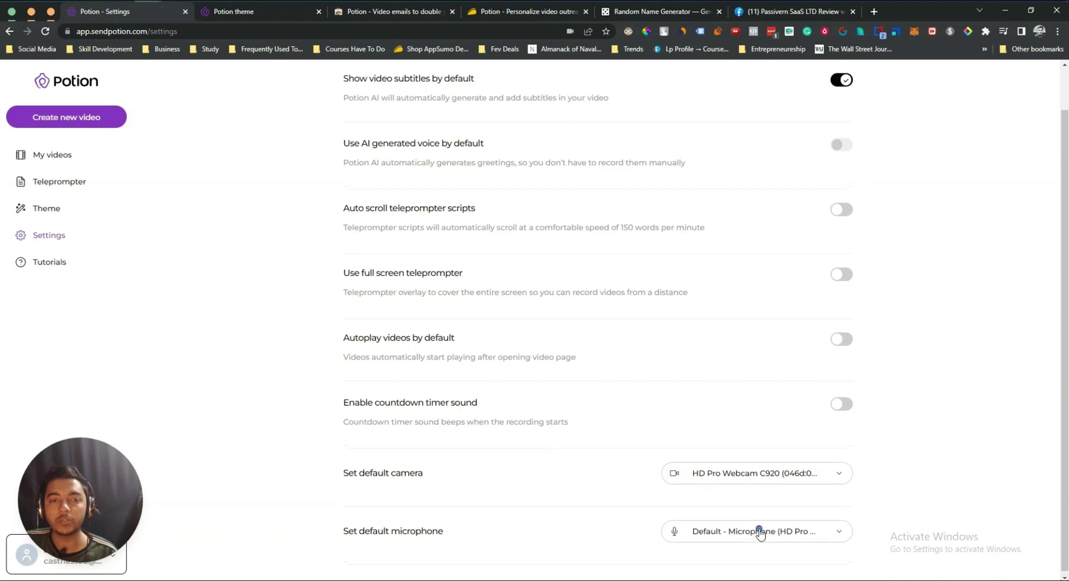
scroll(759, 529, up, 1)
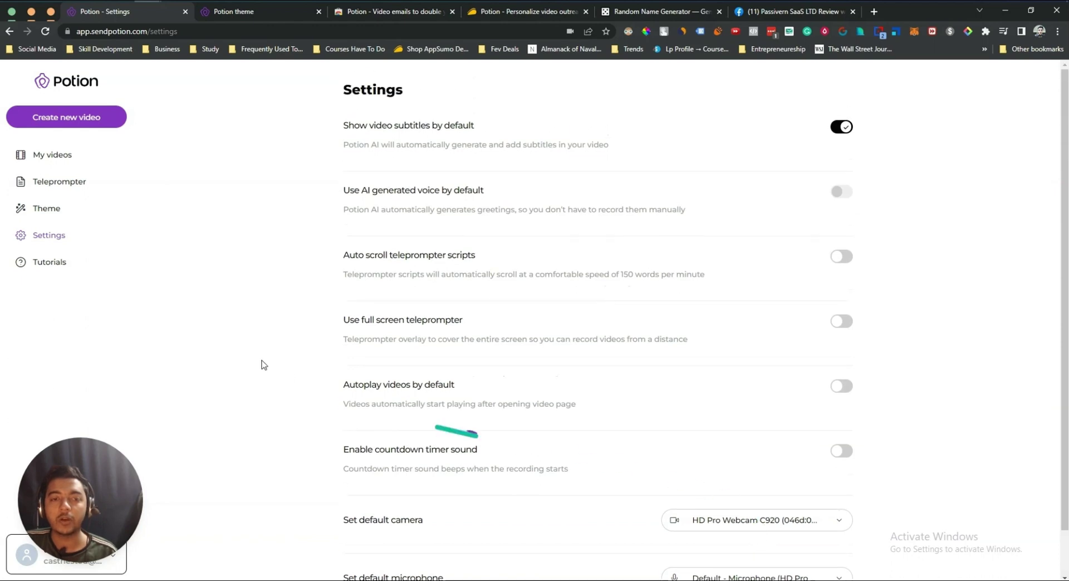
Open the For Passivern Video template from My videos and copy its template GIF and link.
click(52, 158)
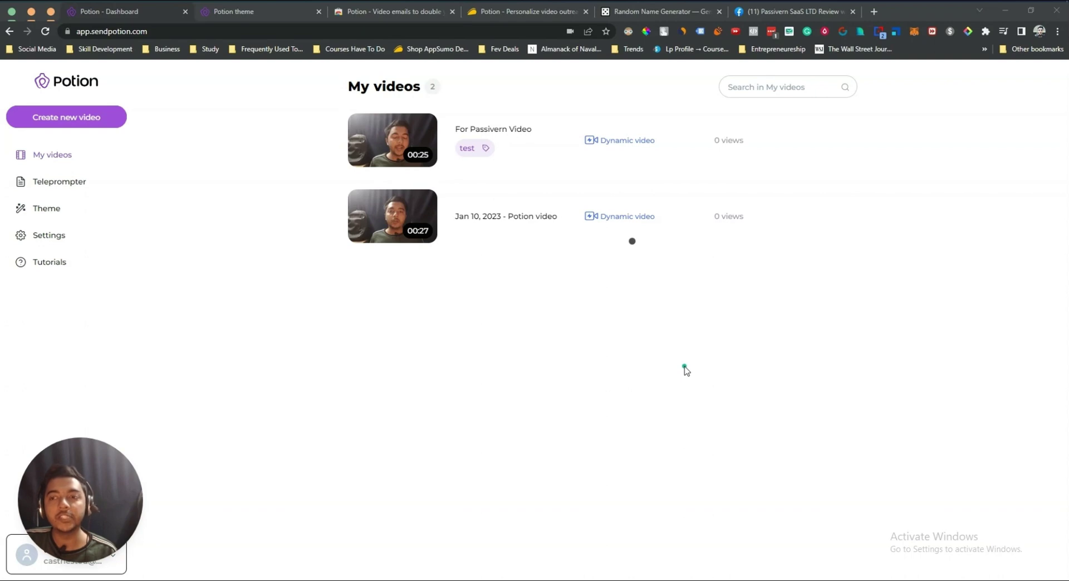
click(514, 131)
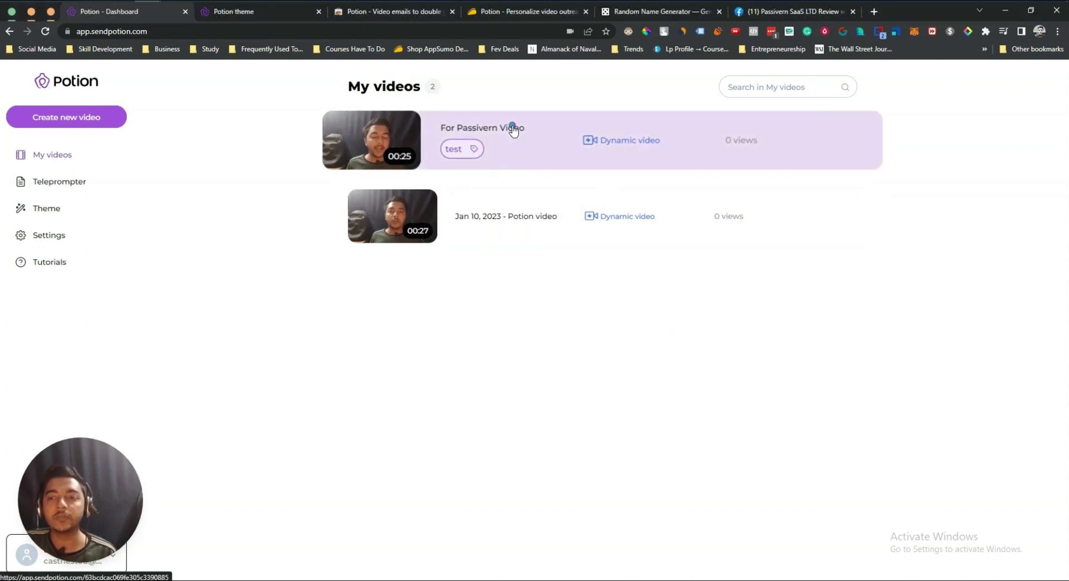
click(513, 130)
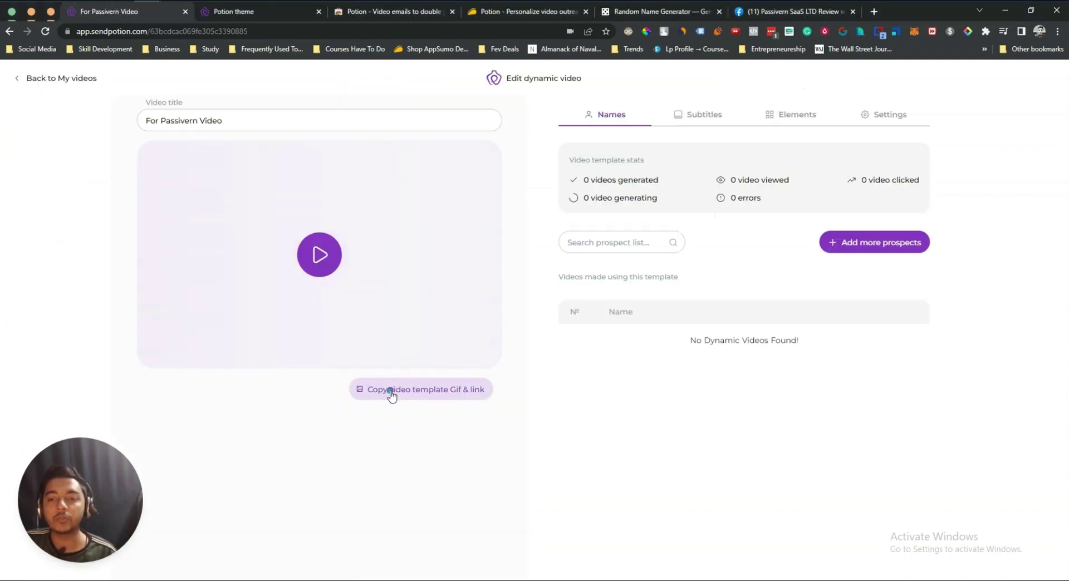
click(436, 399)
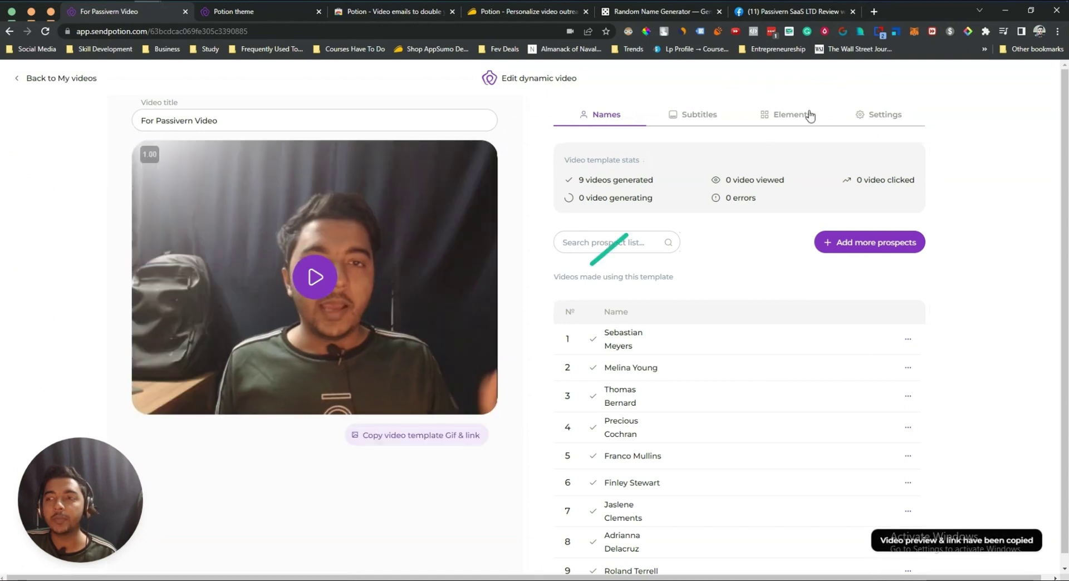
click(1057, 31)
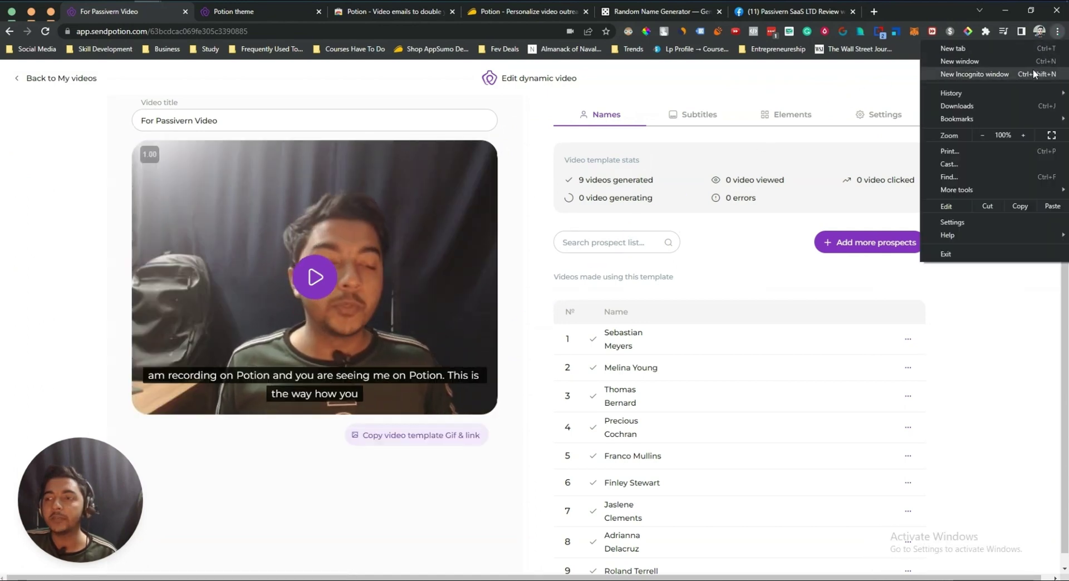
Paste the copied GIF snippet into a new incognito window, search it, and inspect the query text.
click(975, 74)
key(ctrl+v)
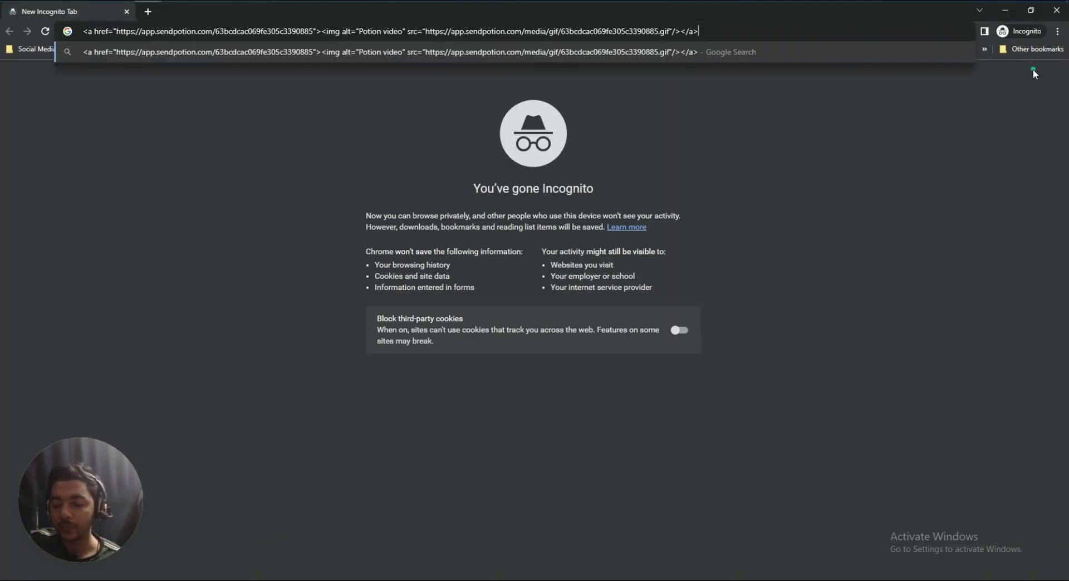
key(Return)
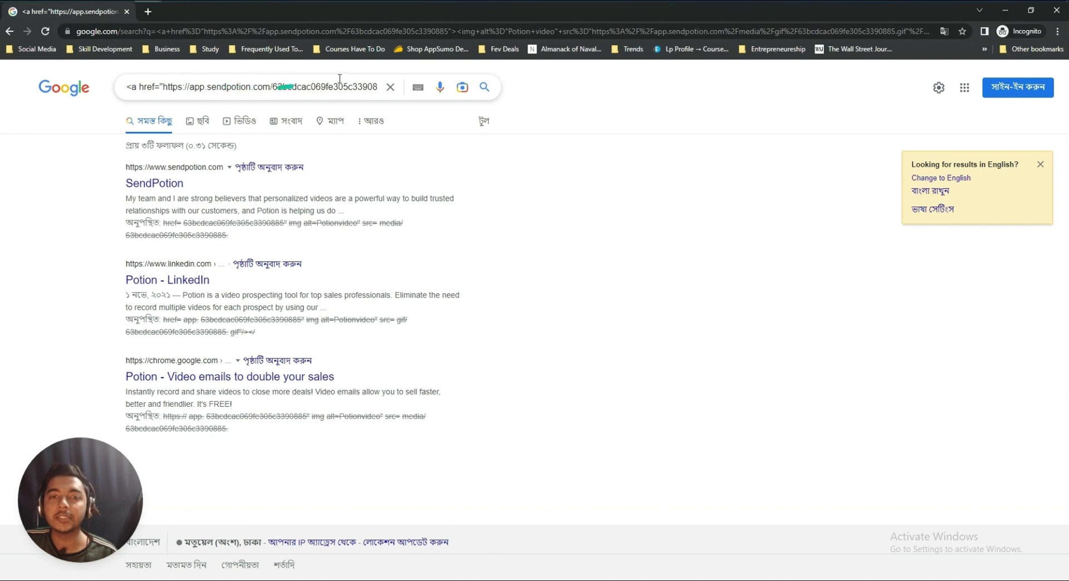
click(194, 89)
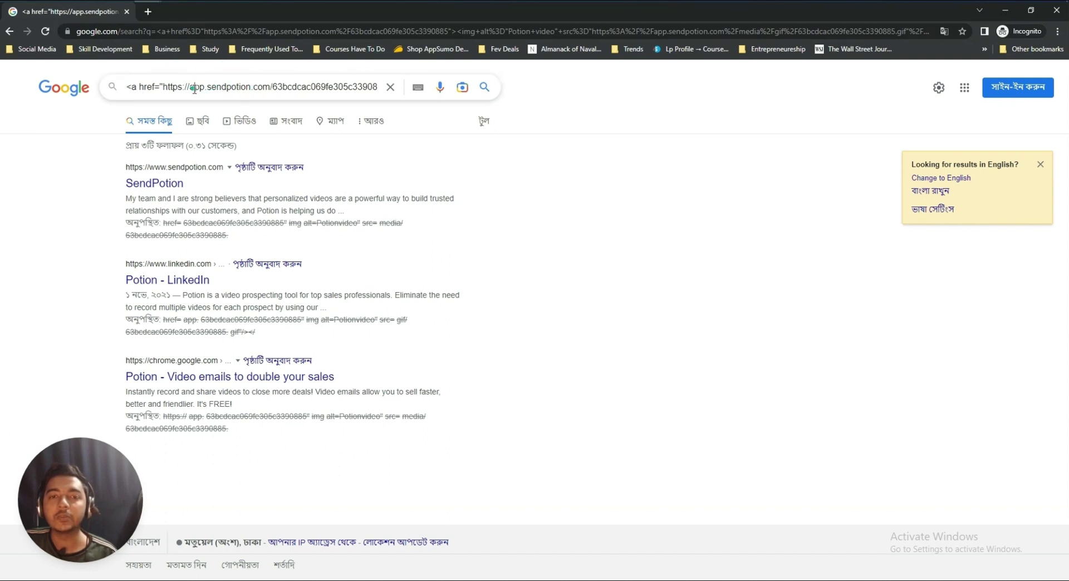
drag(183, 87, 116, 89)
click(317, 88)
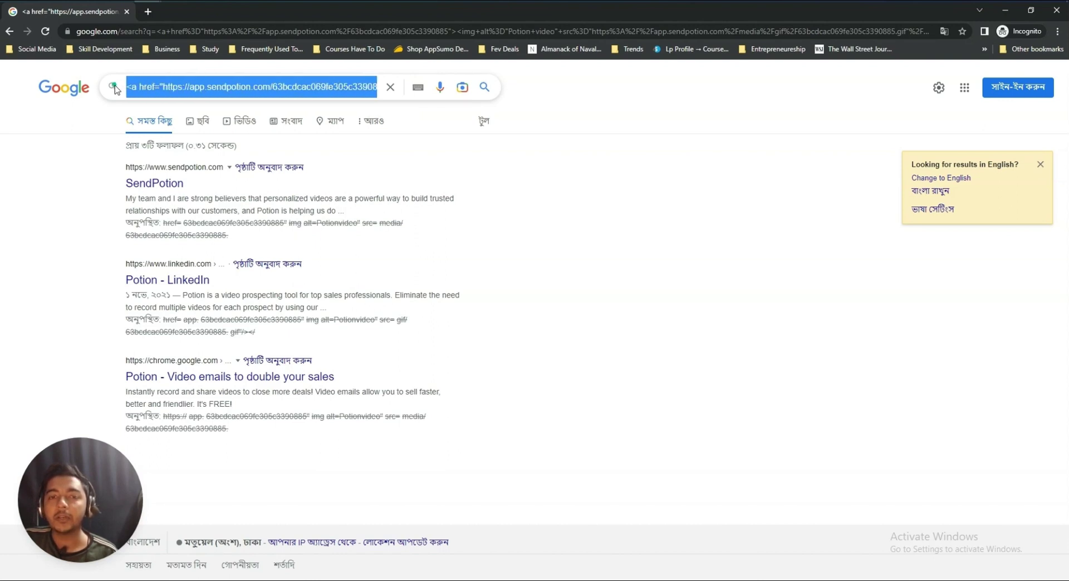
triple_click(151, 90)
click(185, 91)
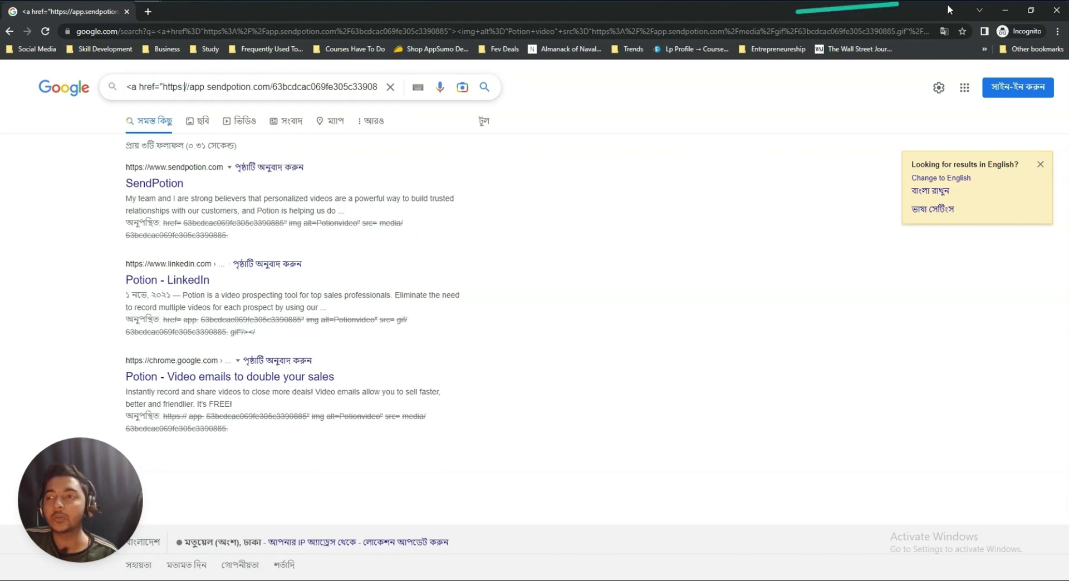
Close the incognito window, return to My videos, and switch to the AppSumo Potion deal tab.
click(1050, 11)
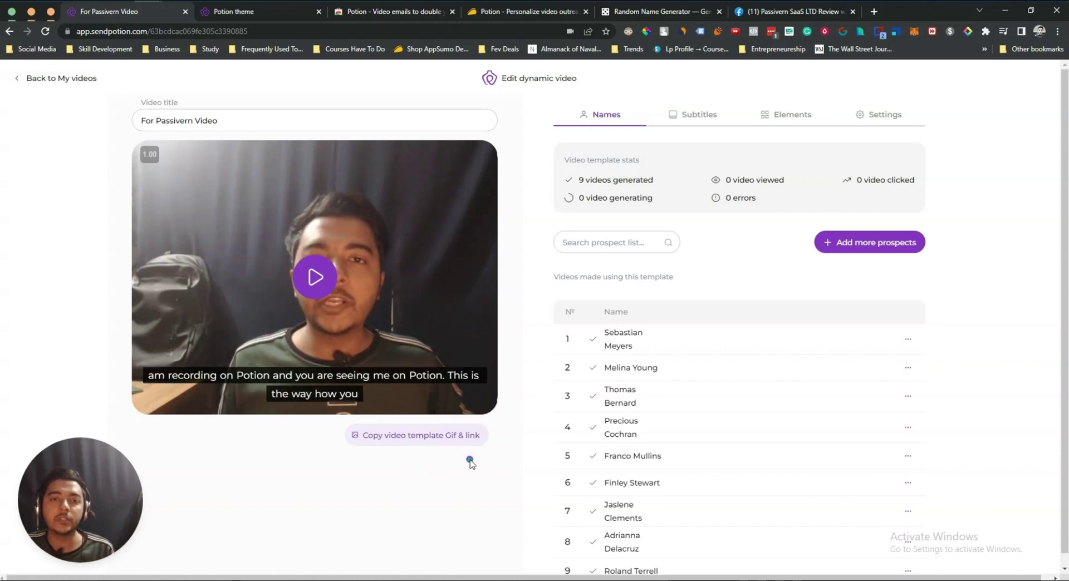
click(23, 83)
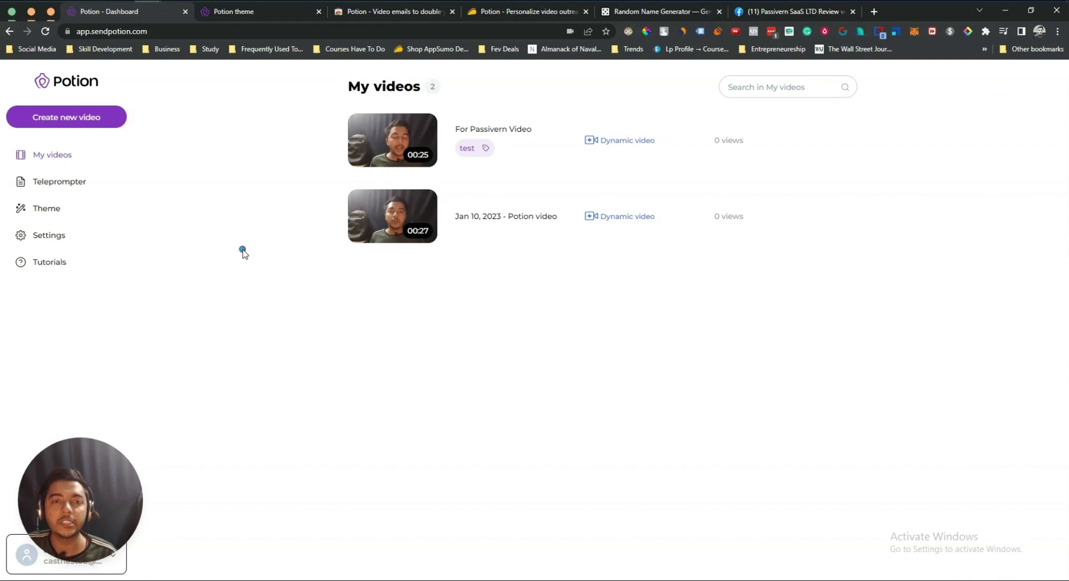
click(517, 15)
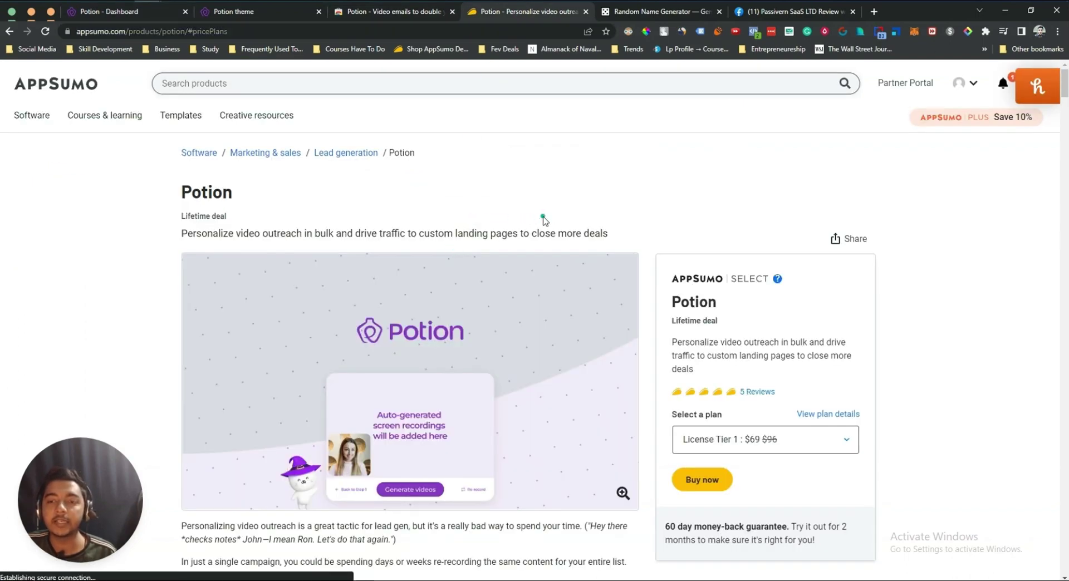
scroll(544, 219, down, 10)
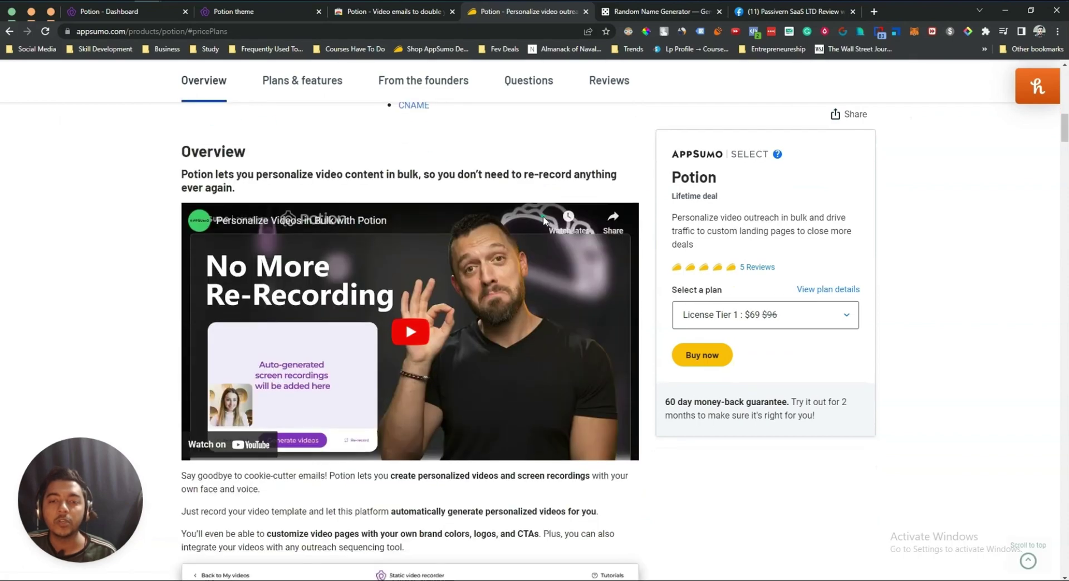
scroll(543, 220, down, 3)
scroll(543, 220, up, 10)
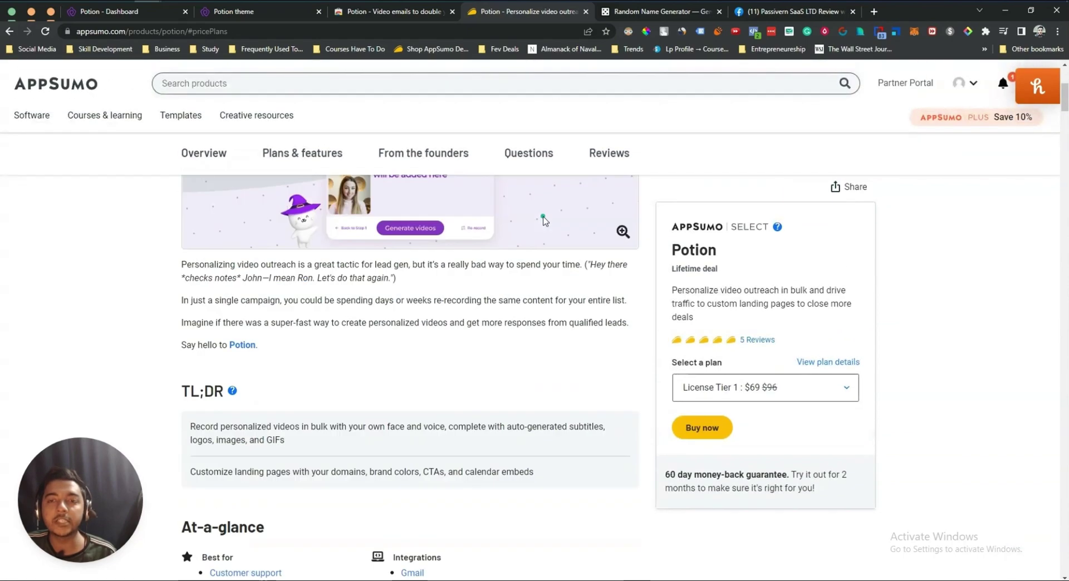
scroll(543, 220, up, 5)
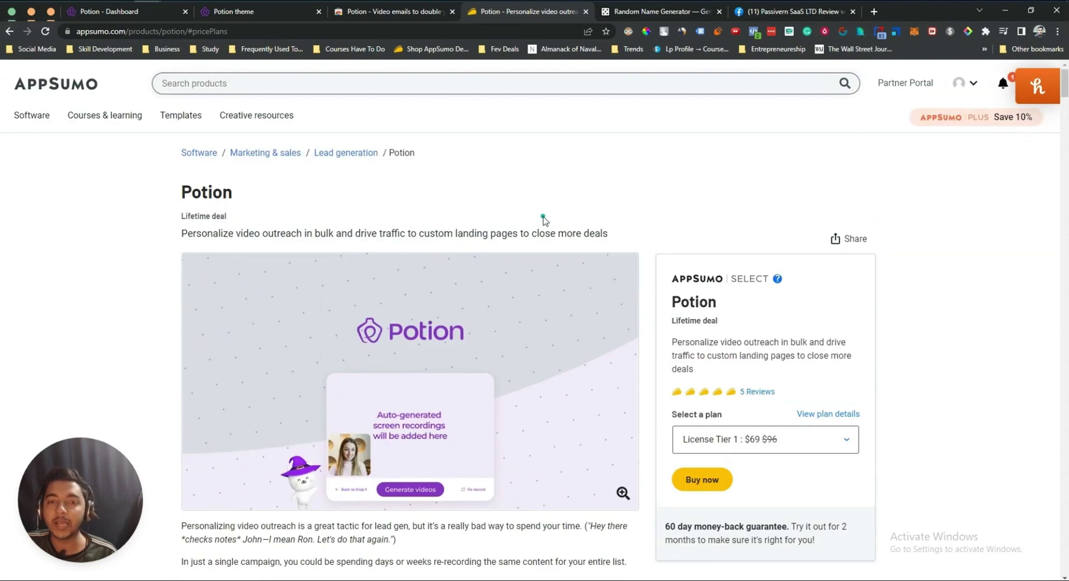
scroll(544, 220, down, 8)
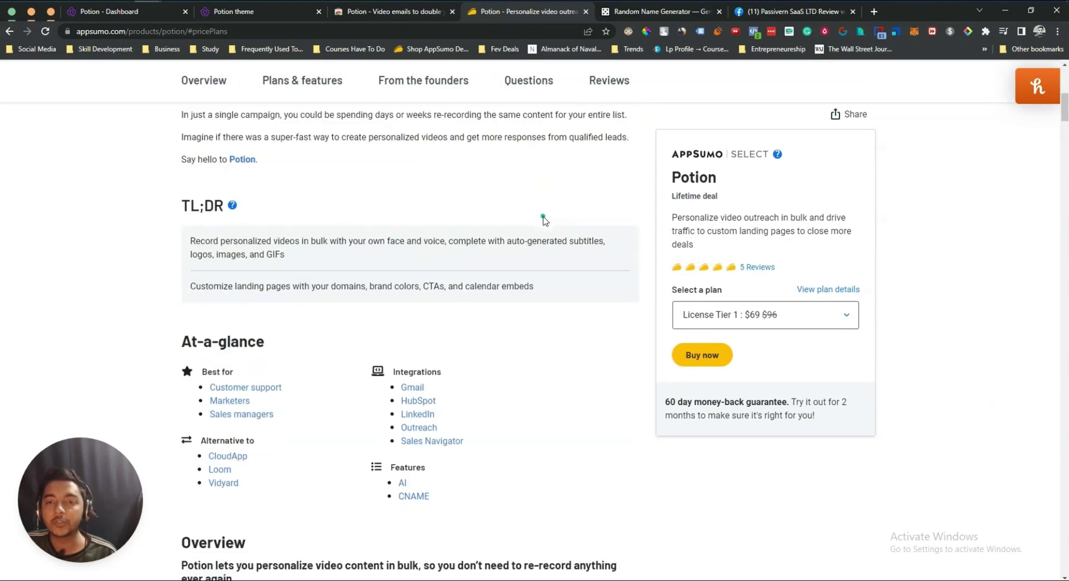
scroll(543, 220, down, 10)
scroll(544, 220, down, 5)
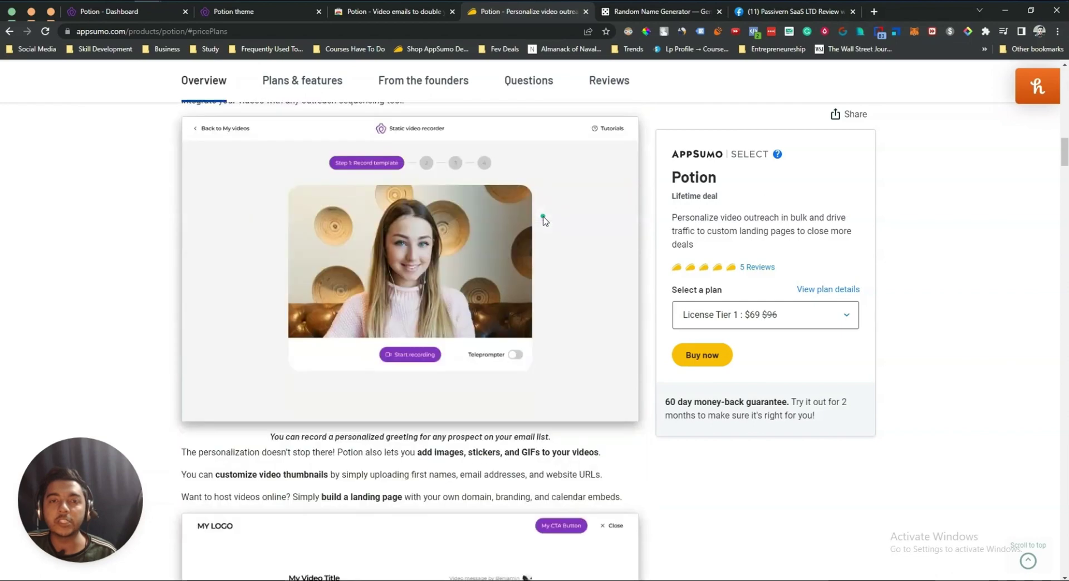
scroll(543, 219, down, 3)
scroll(543, 218, down, 9)
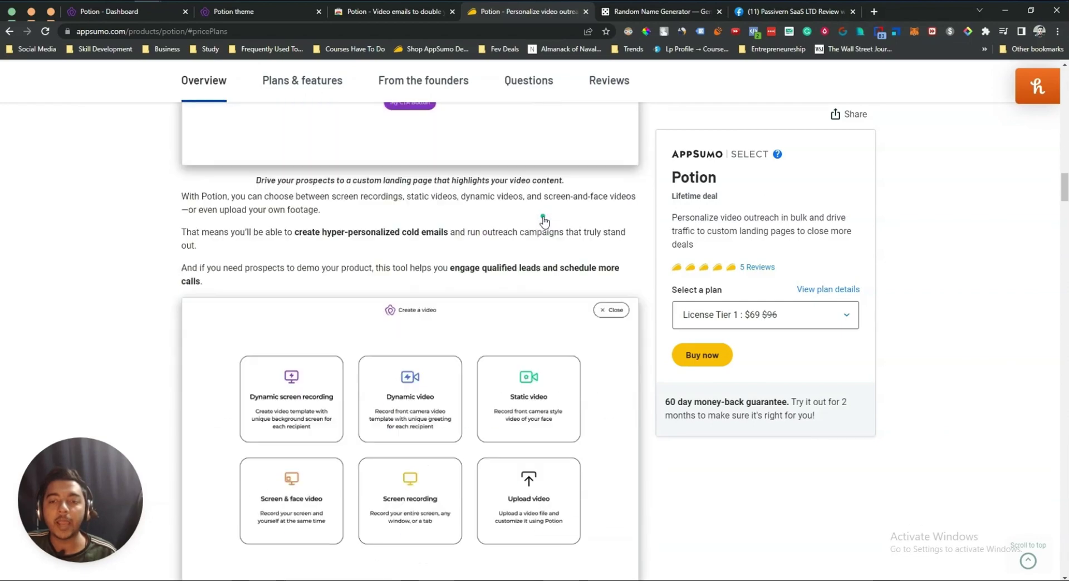
scroll(544, 220, down, 20)
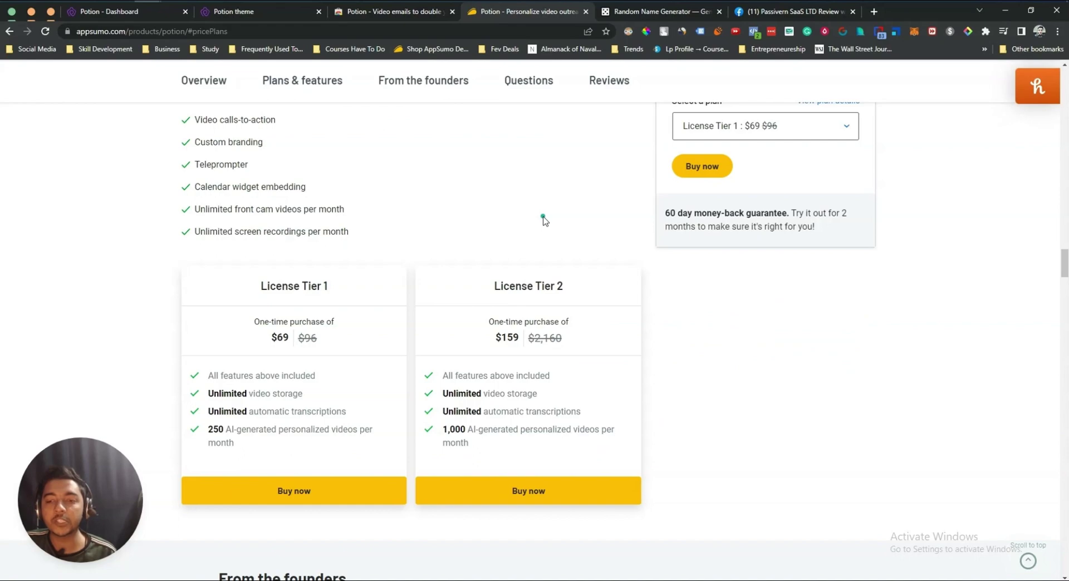
scroll(544, 220, down, 5)
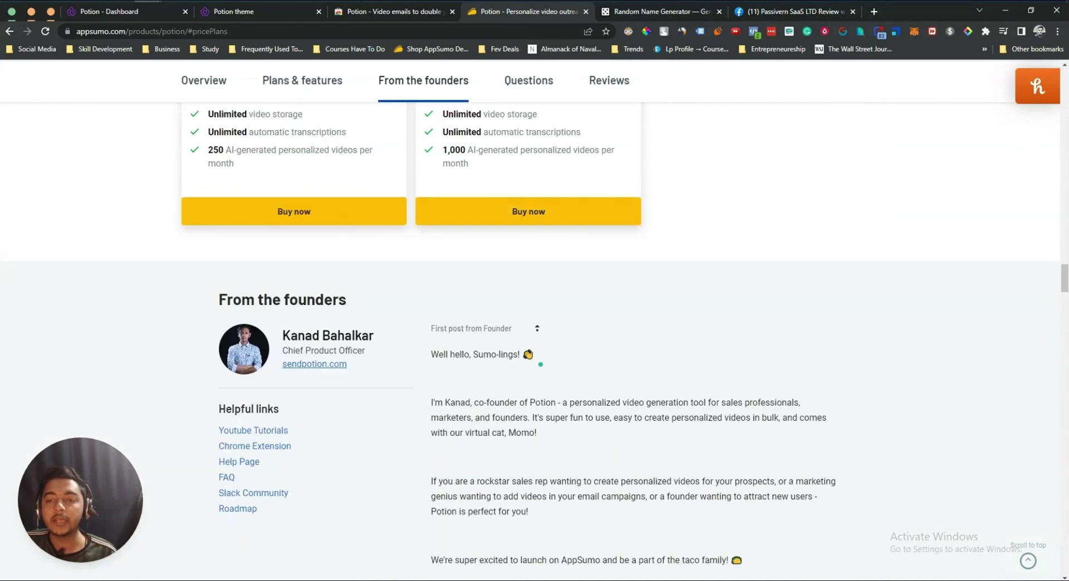
scroll(539, 278, up, 18)
scroll(539, 213, up, 15)
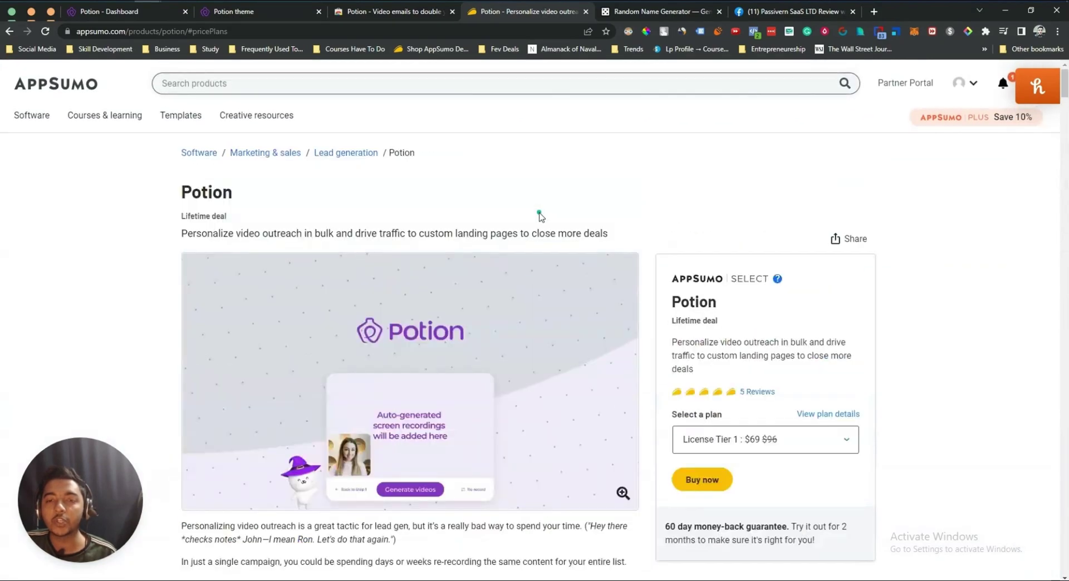